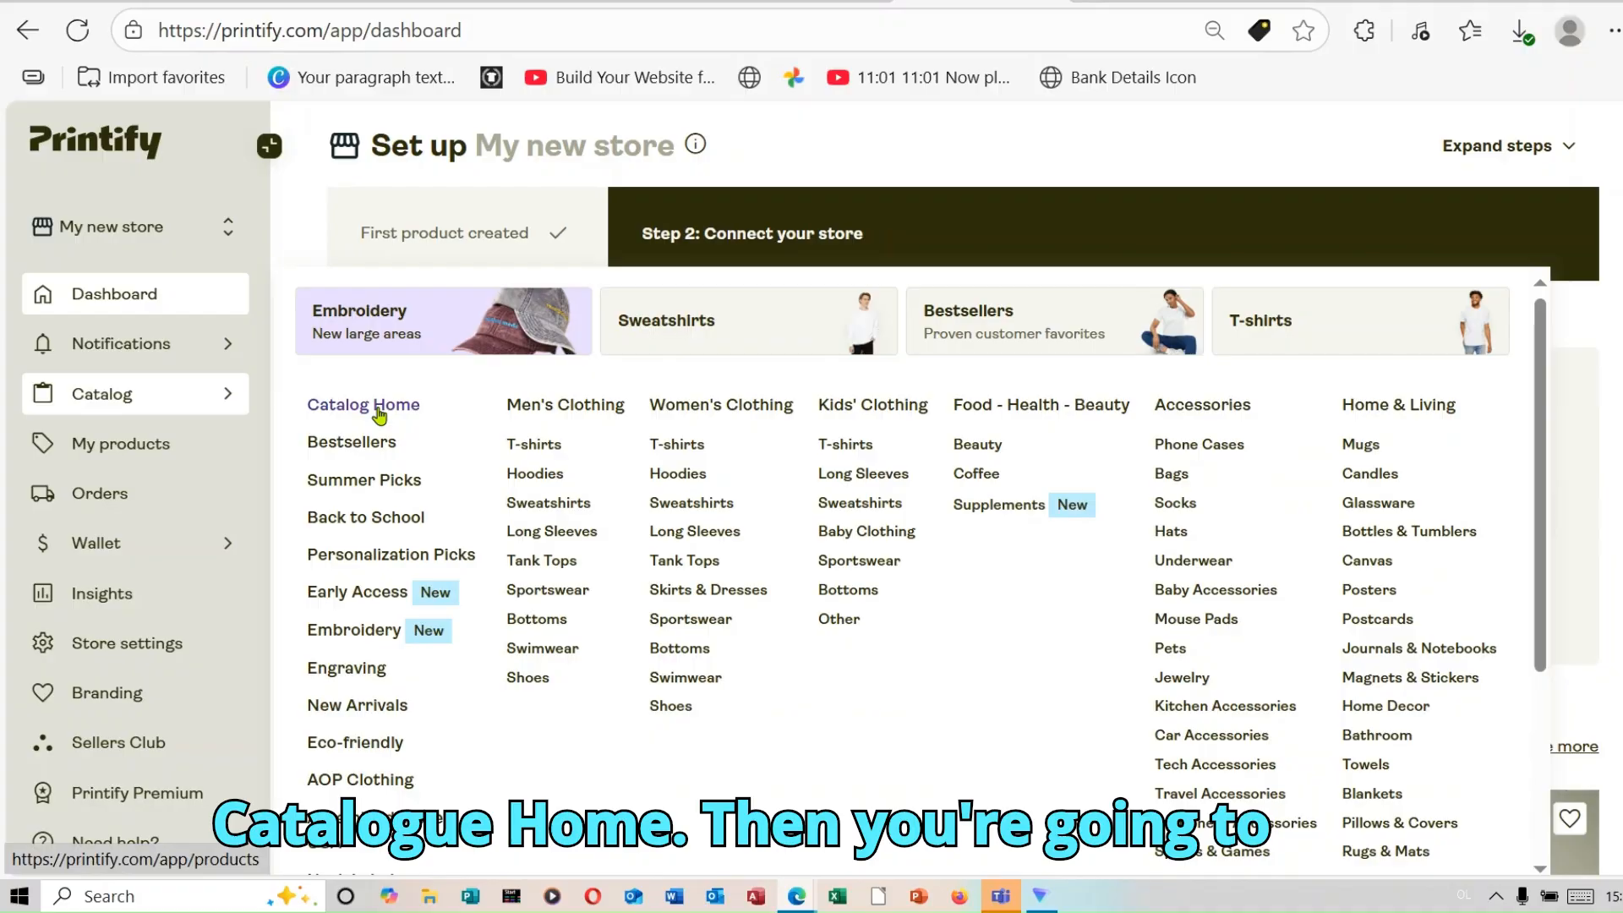
Step: Open the catalog home and search its products for "dog"
click(380, 409)
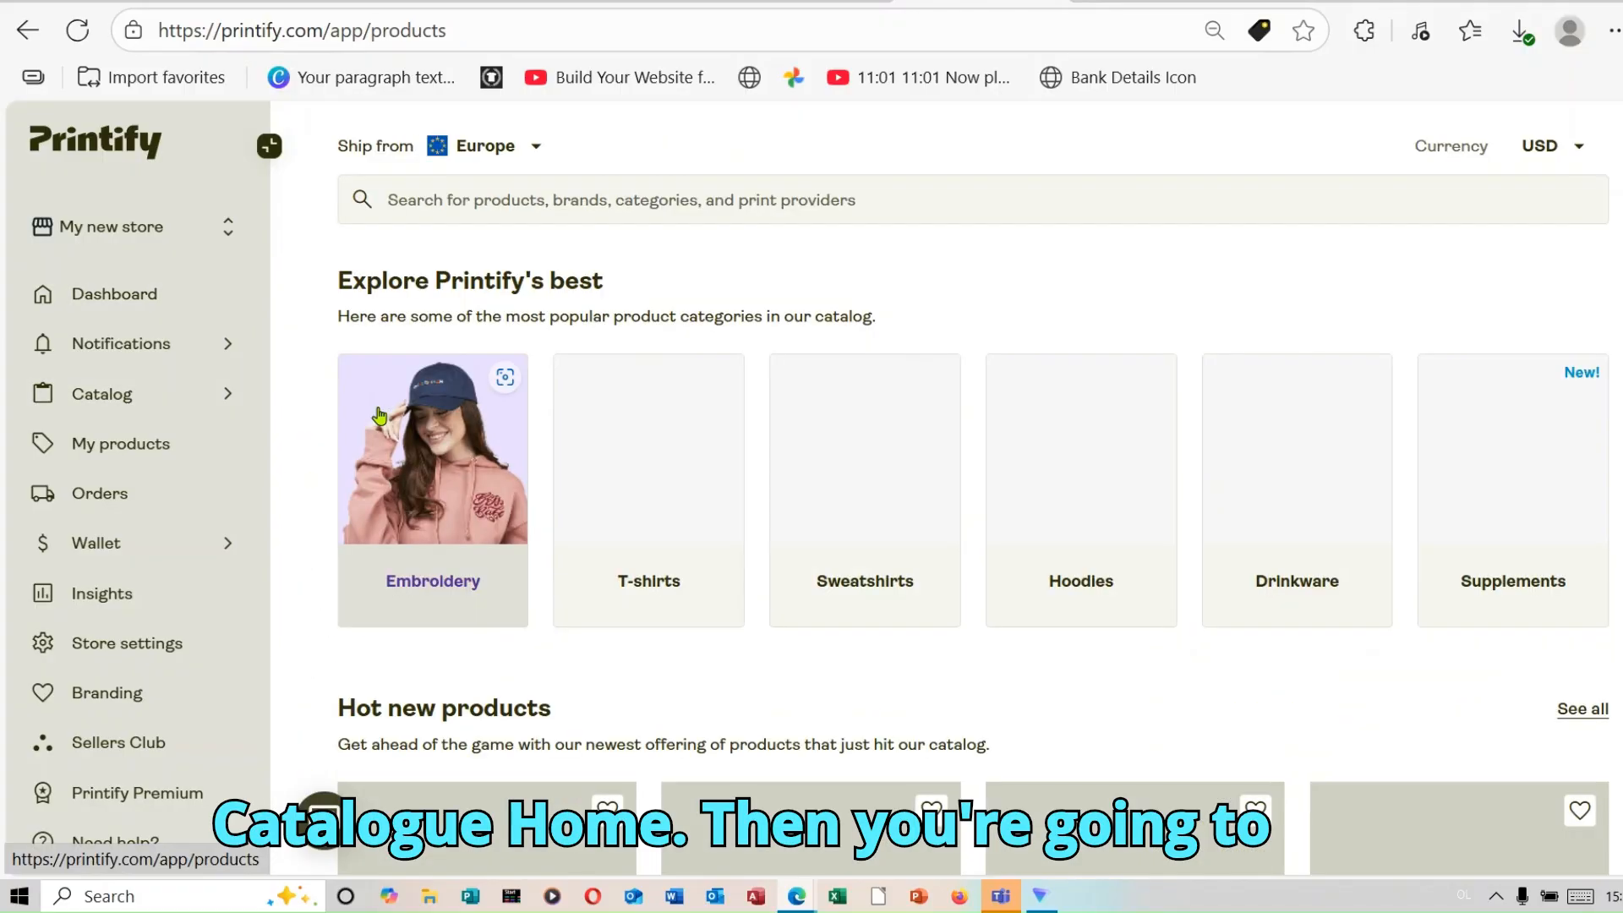
click(580, 211)
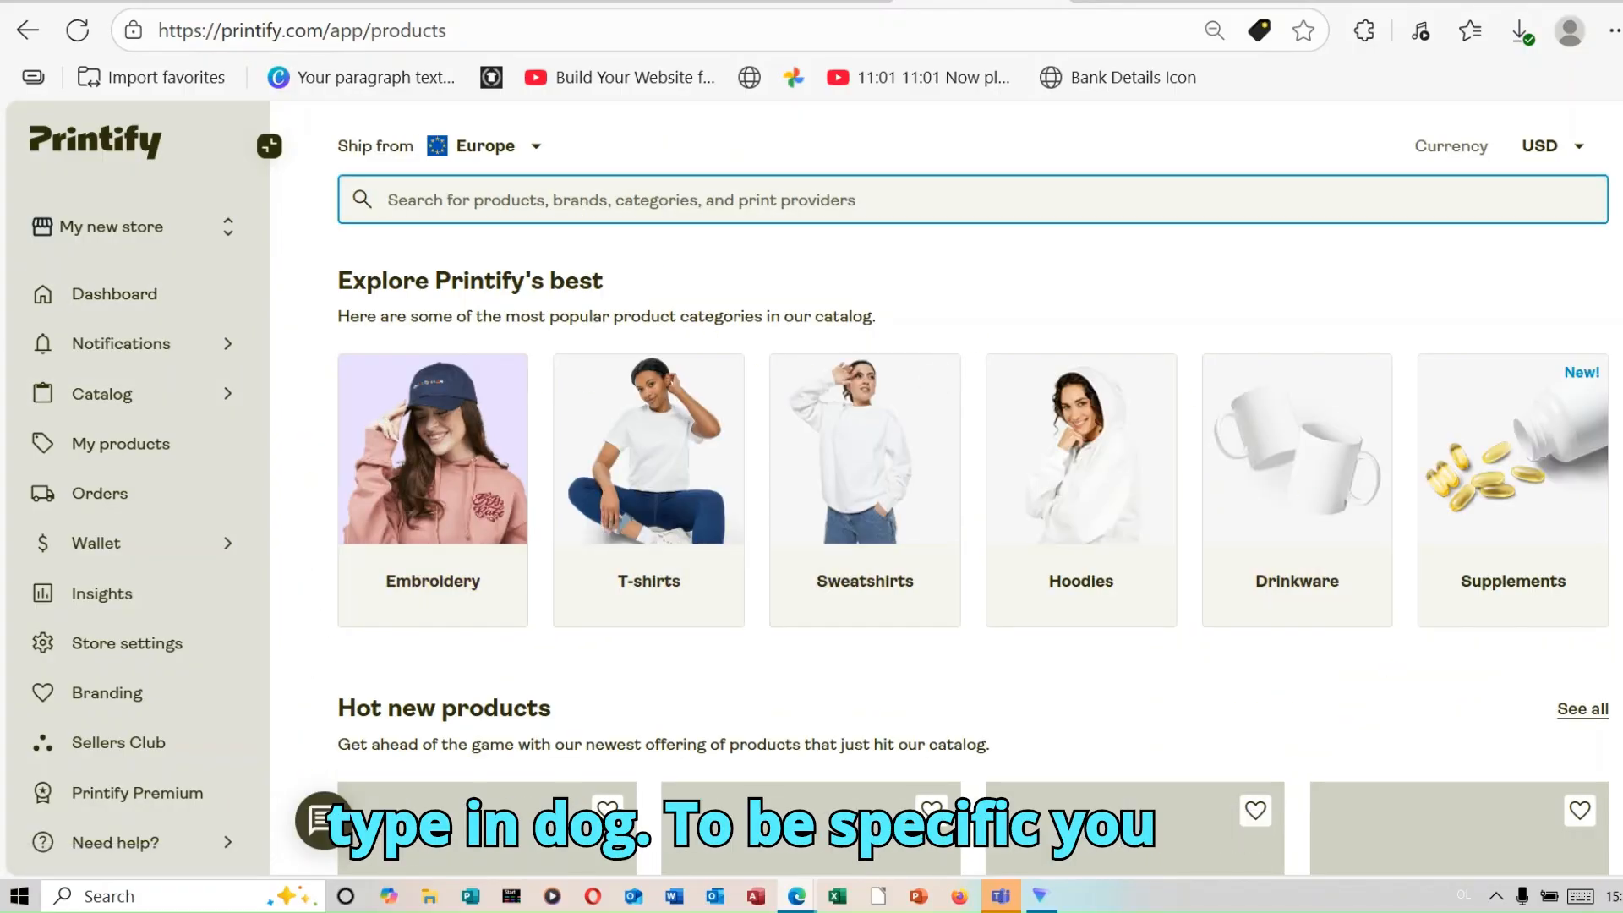
text(dog)
key(Return)
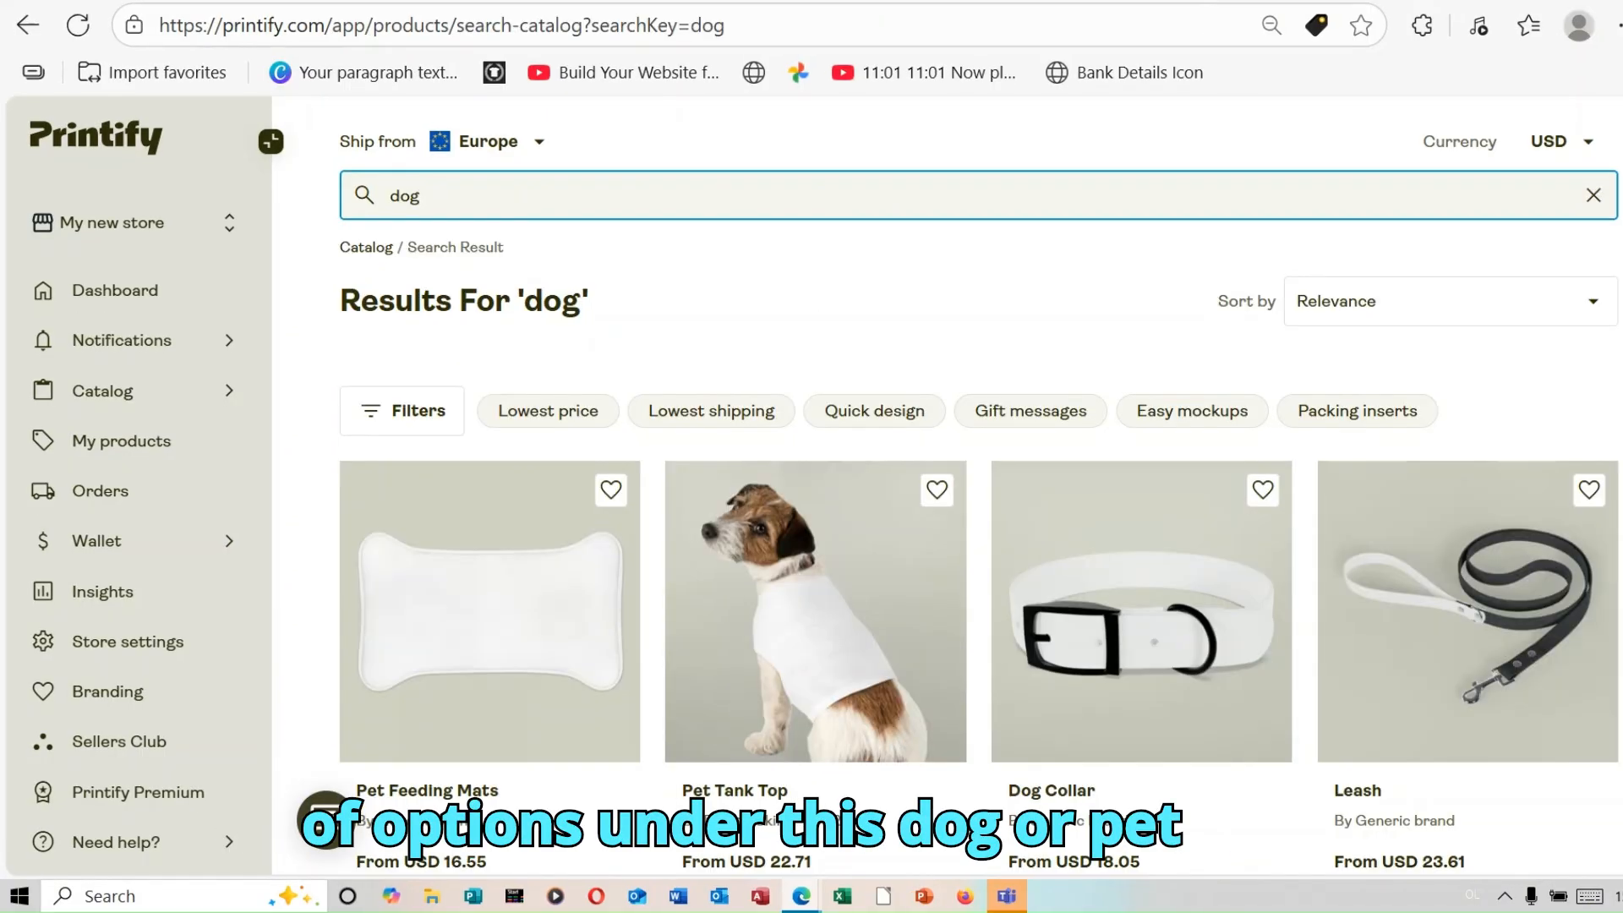
Step: Look through the dog product results and open the Dog Collar product page
scroll(981, 507, down, 2)
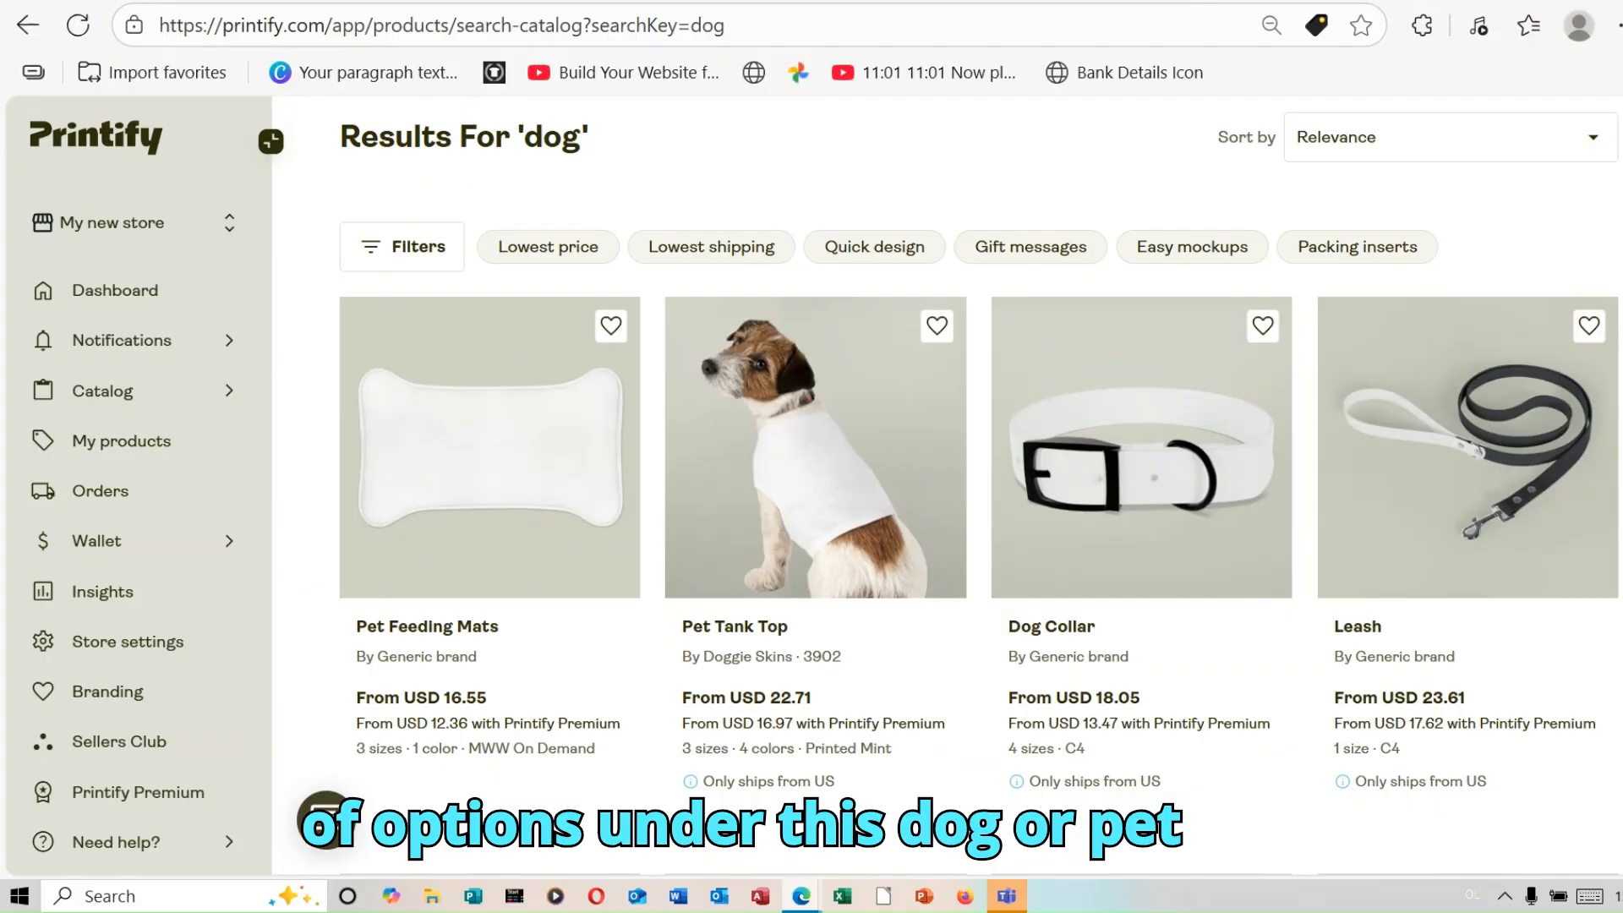
scroll(980, 508, down, 2)
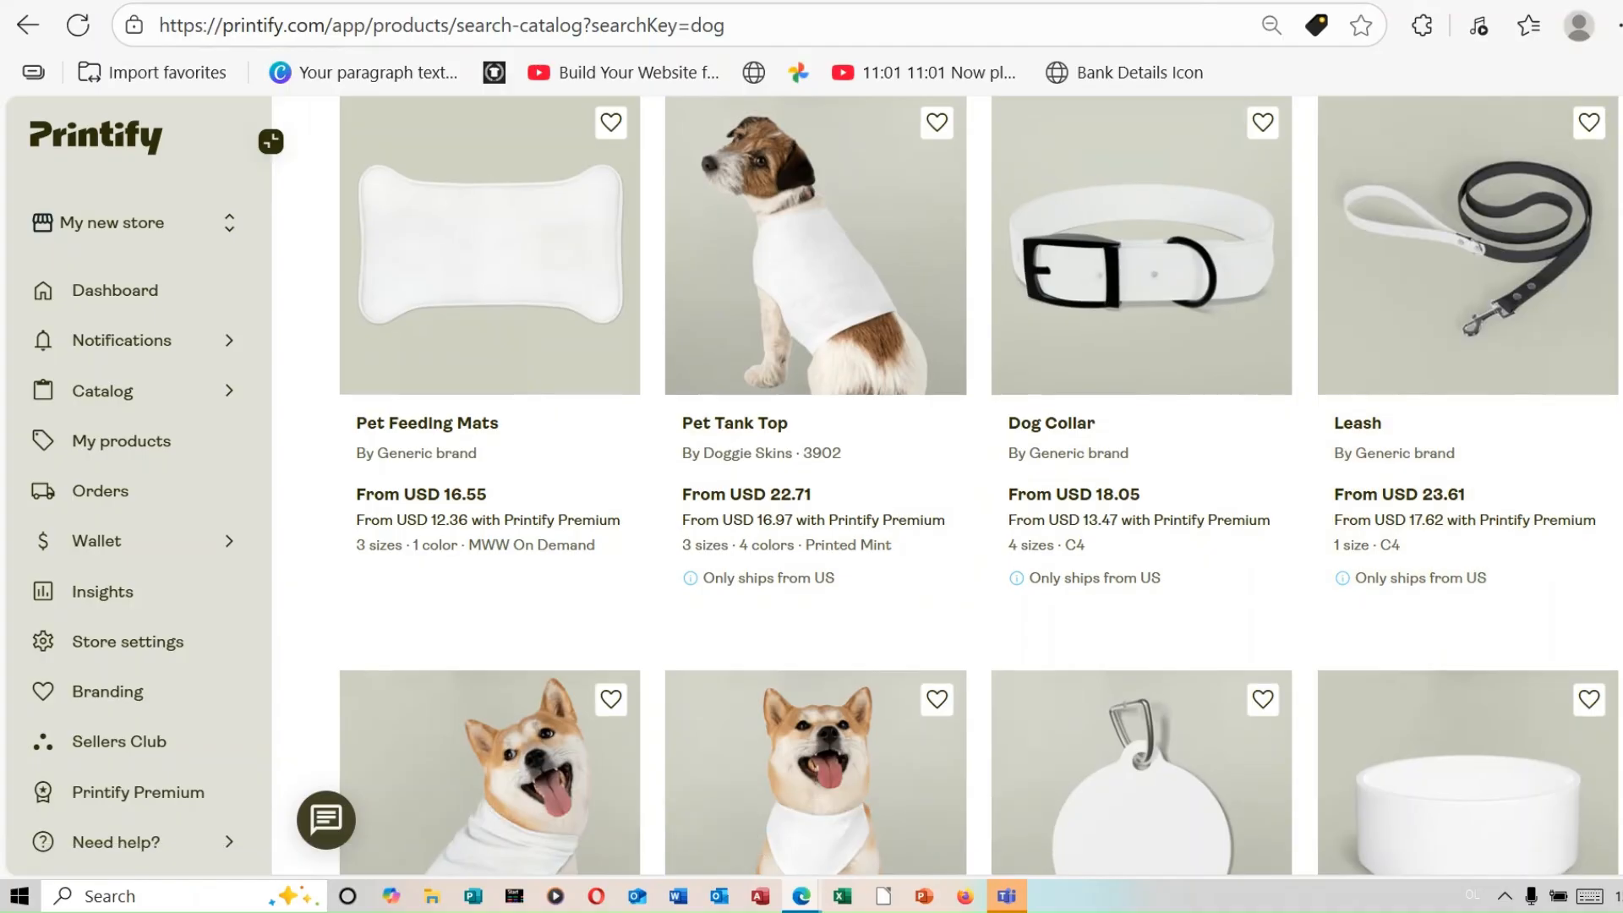
scroll(1513, 450, down, 5)
scroll(1467, 338, down, 2)
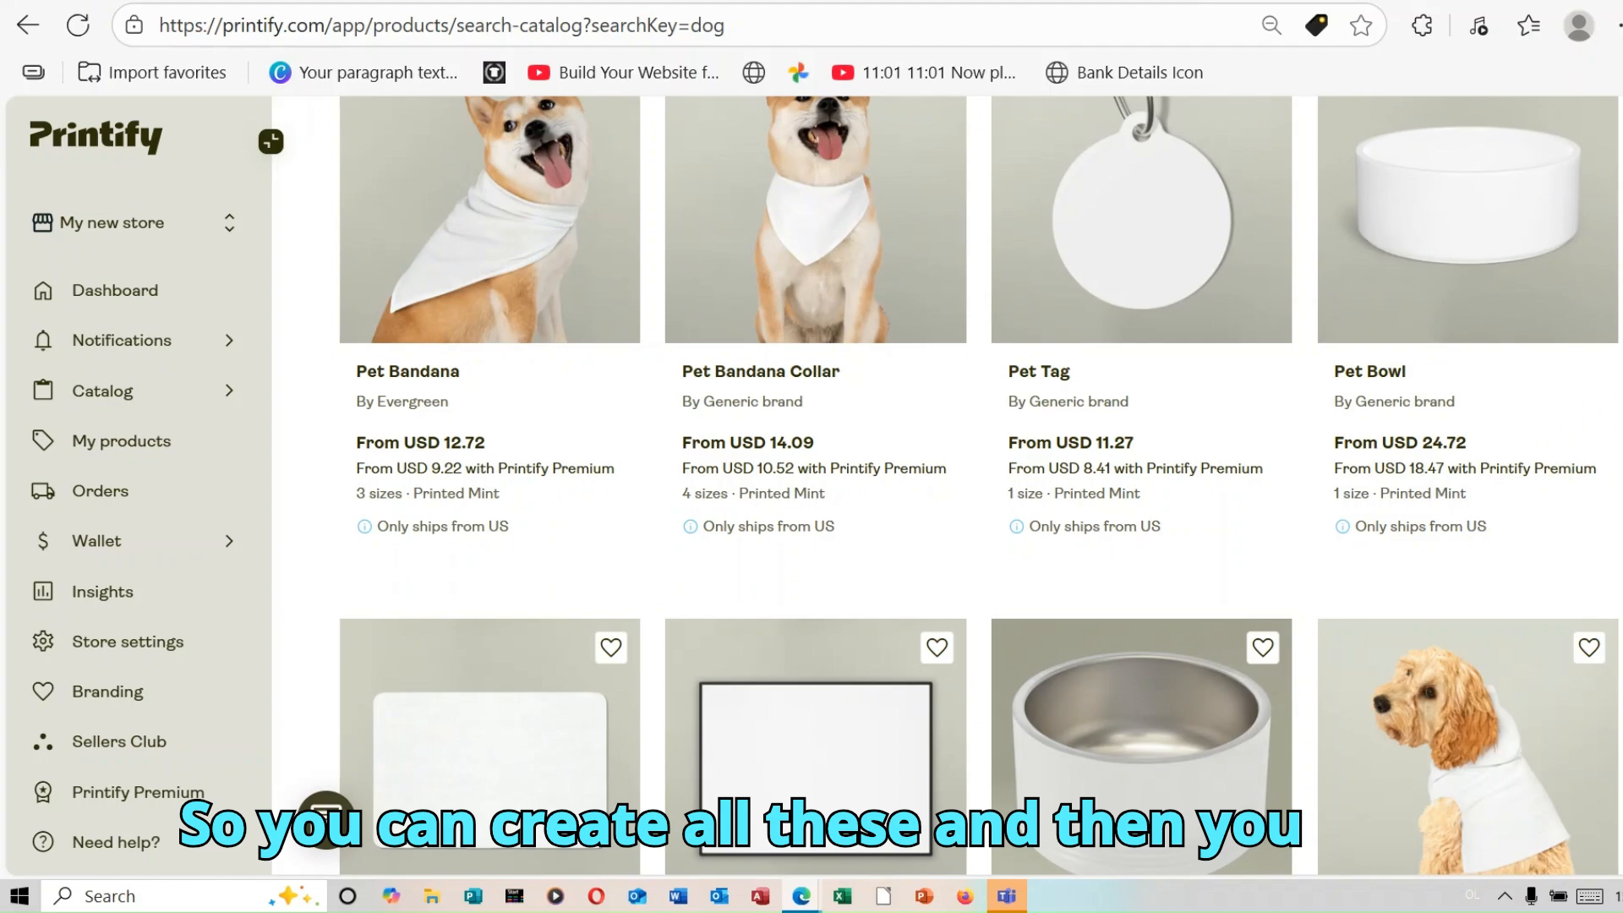
scroll(980, 486, down, 5)
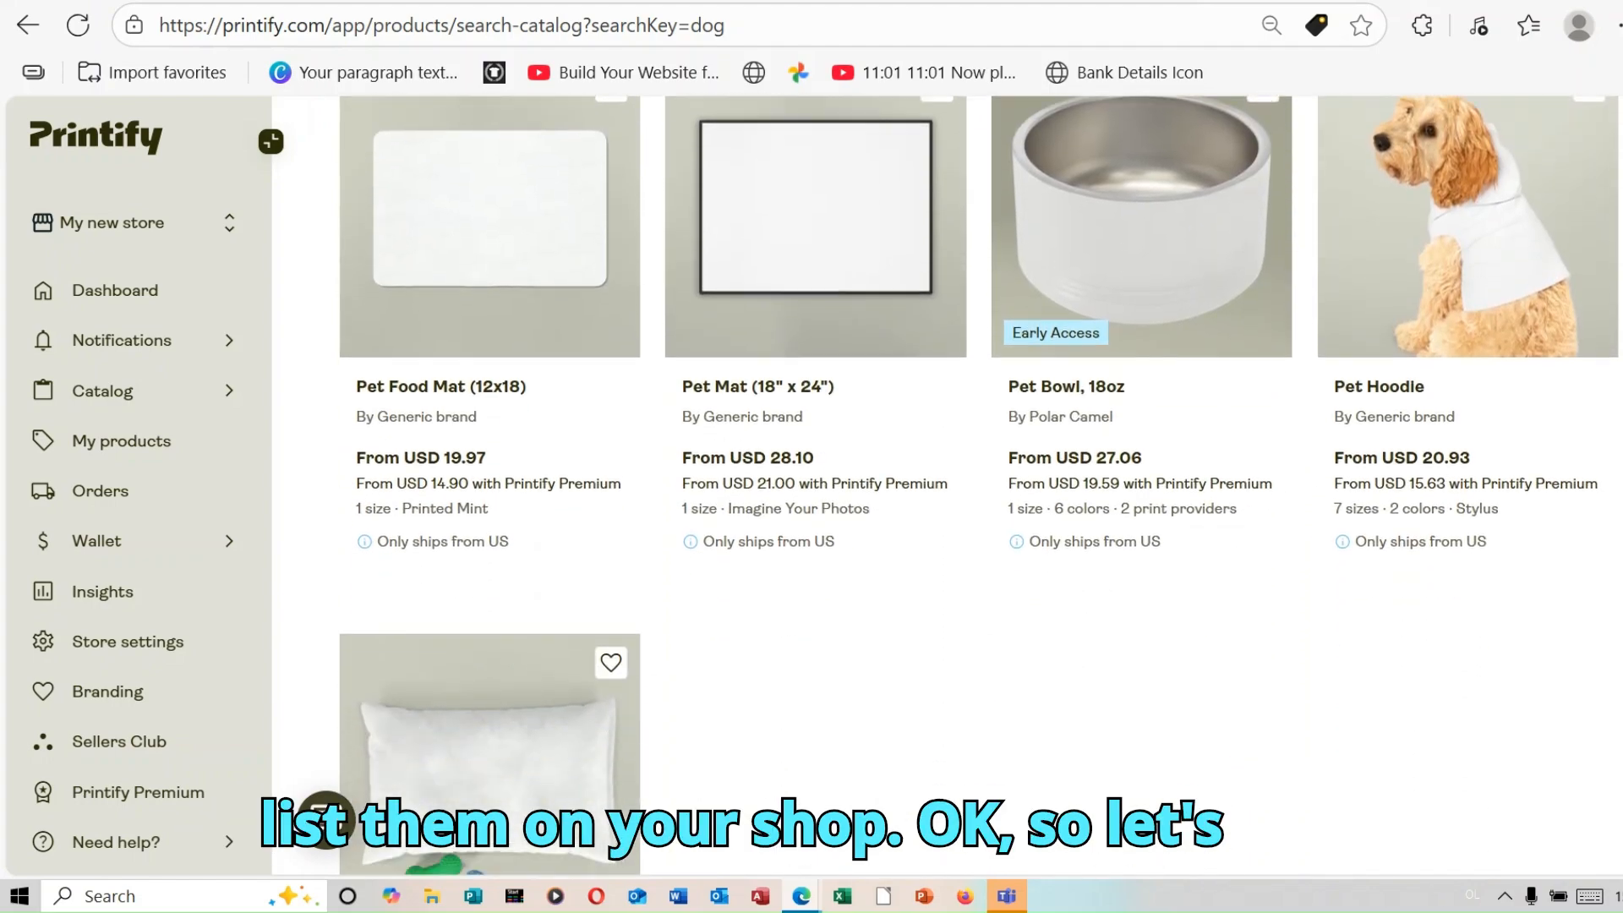
scroll(981, 486, up, 10)
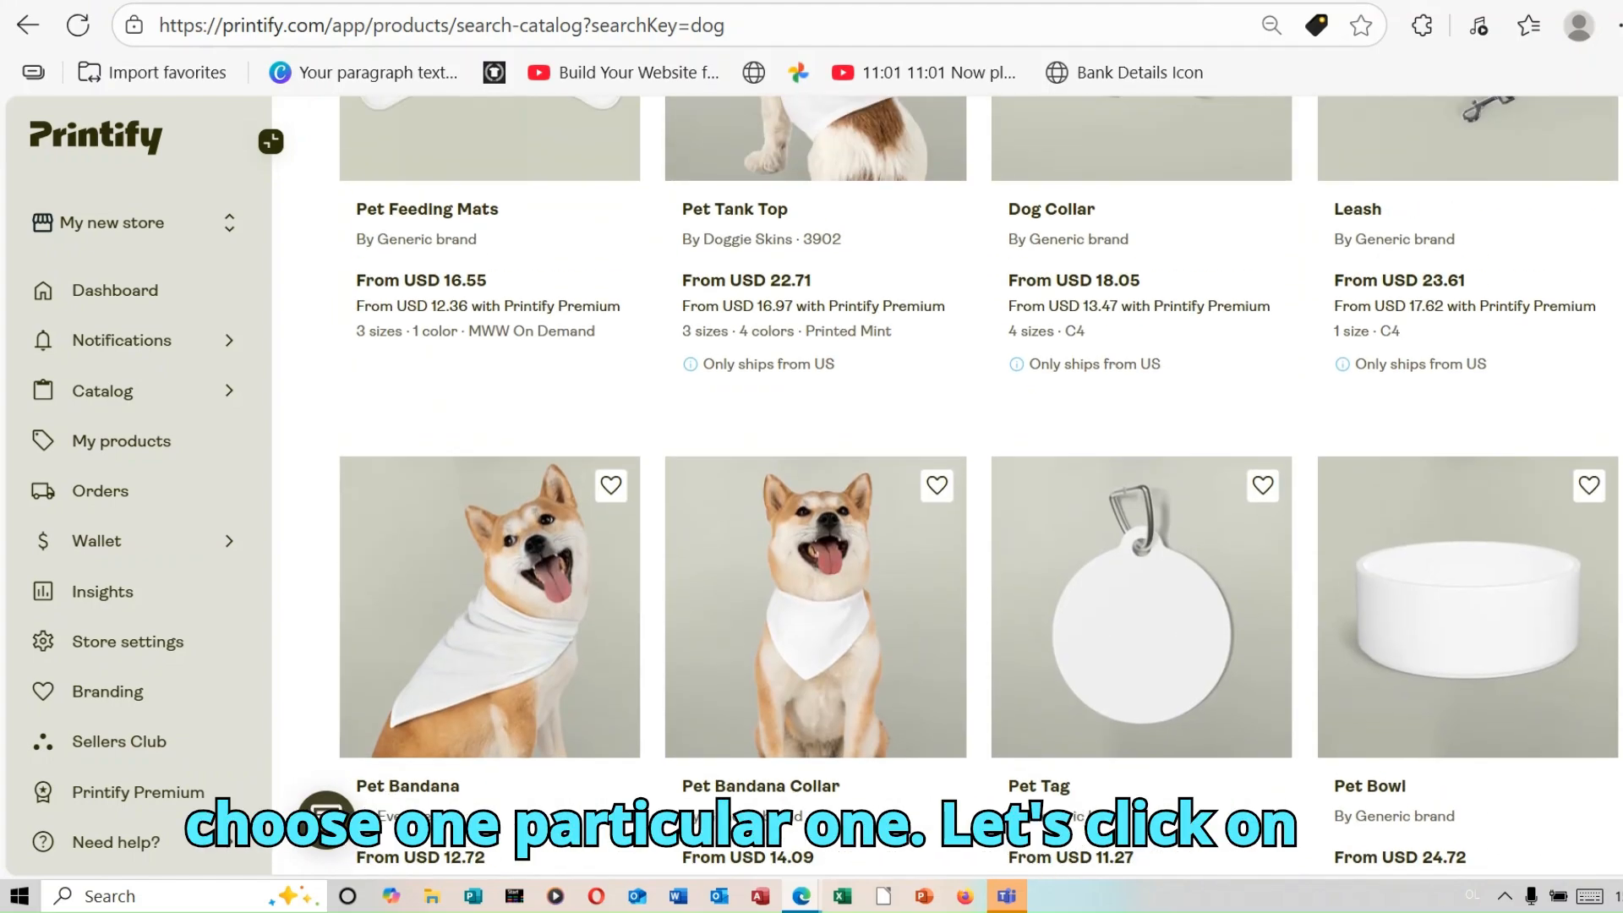
scroll(1069, 520, up, 3)
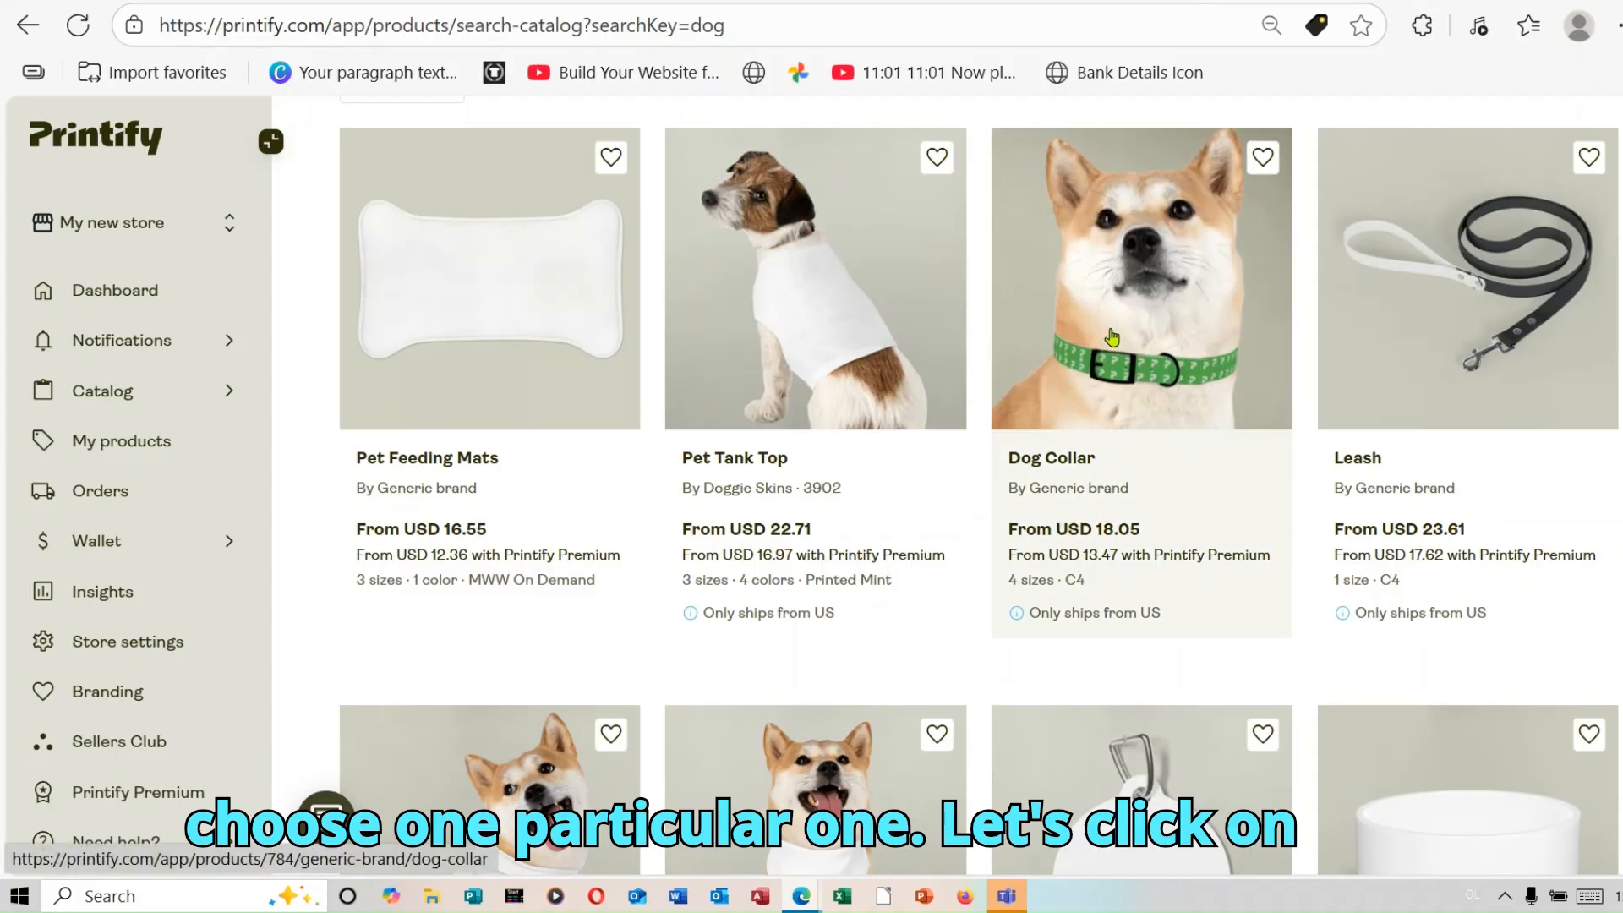
click(1122, 364)
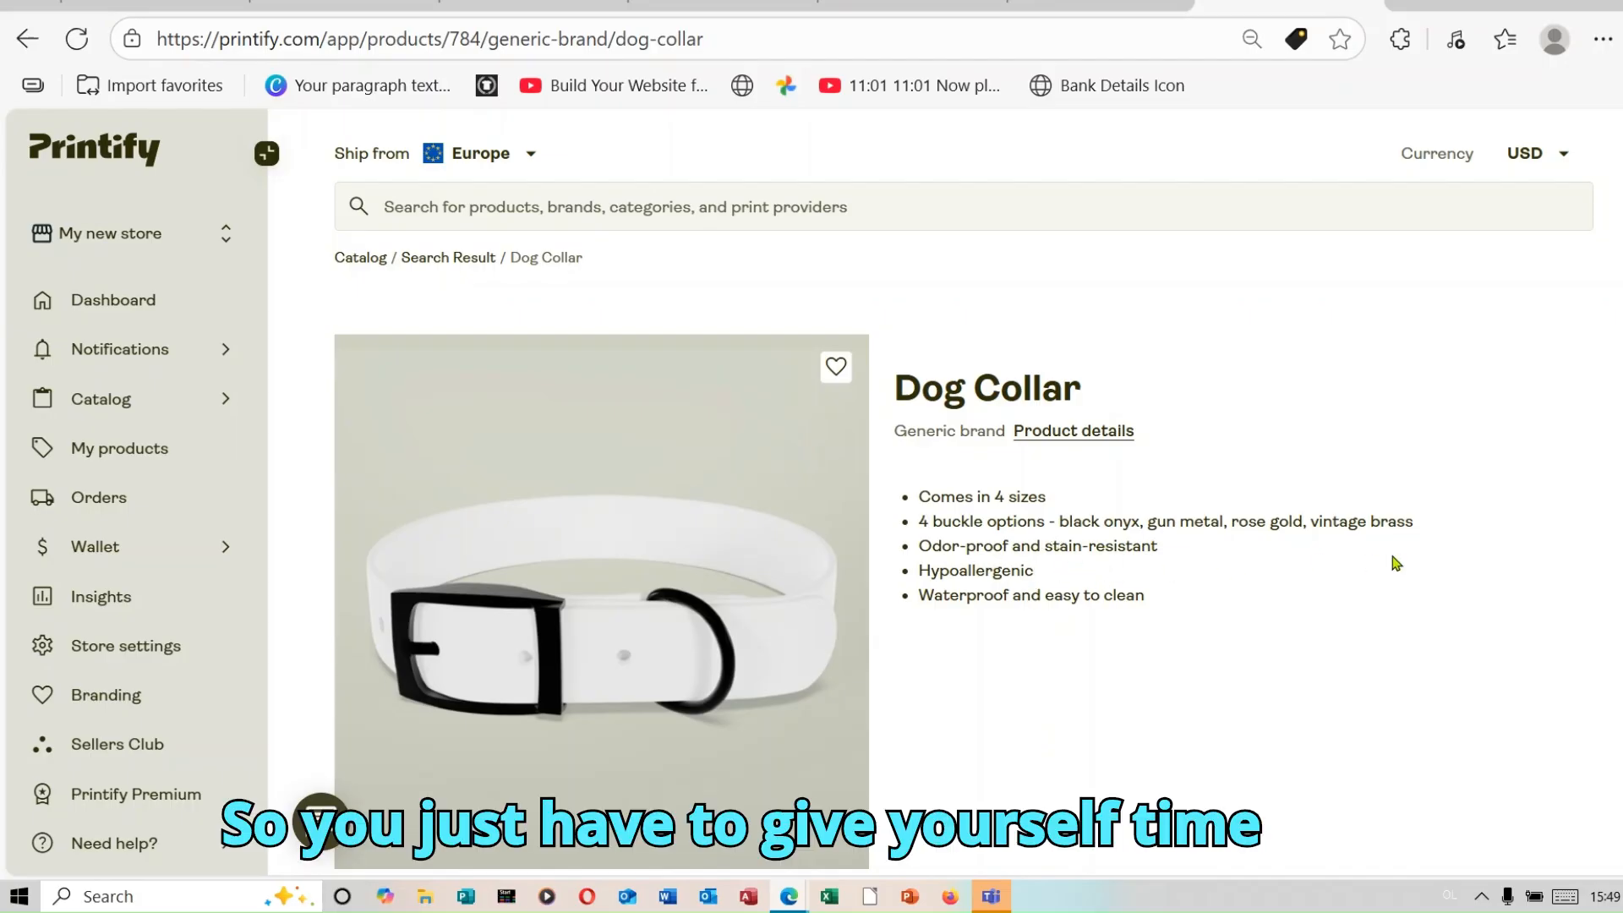
Step: Review the Dog Collar's product details and start designing it with the print provider C4
scroll(964, 491, down, 5)
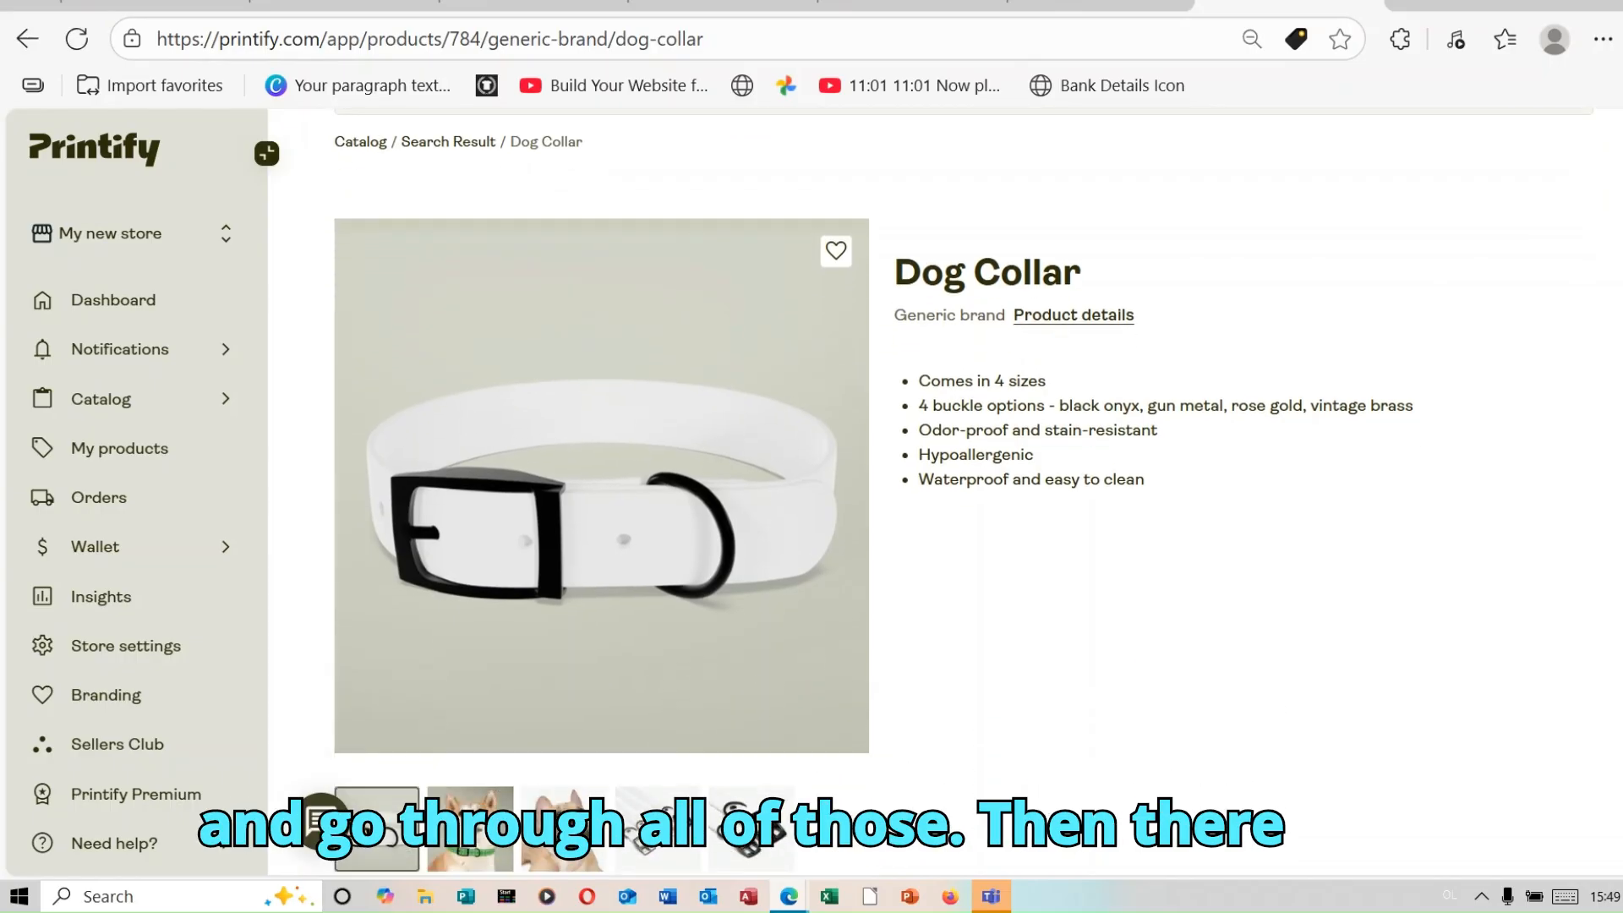
scroll(963, 541, down, 2)
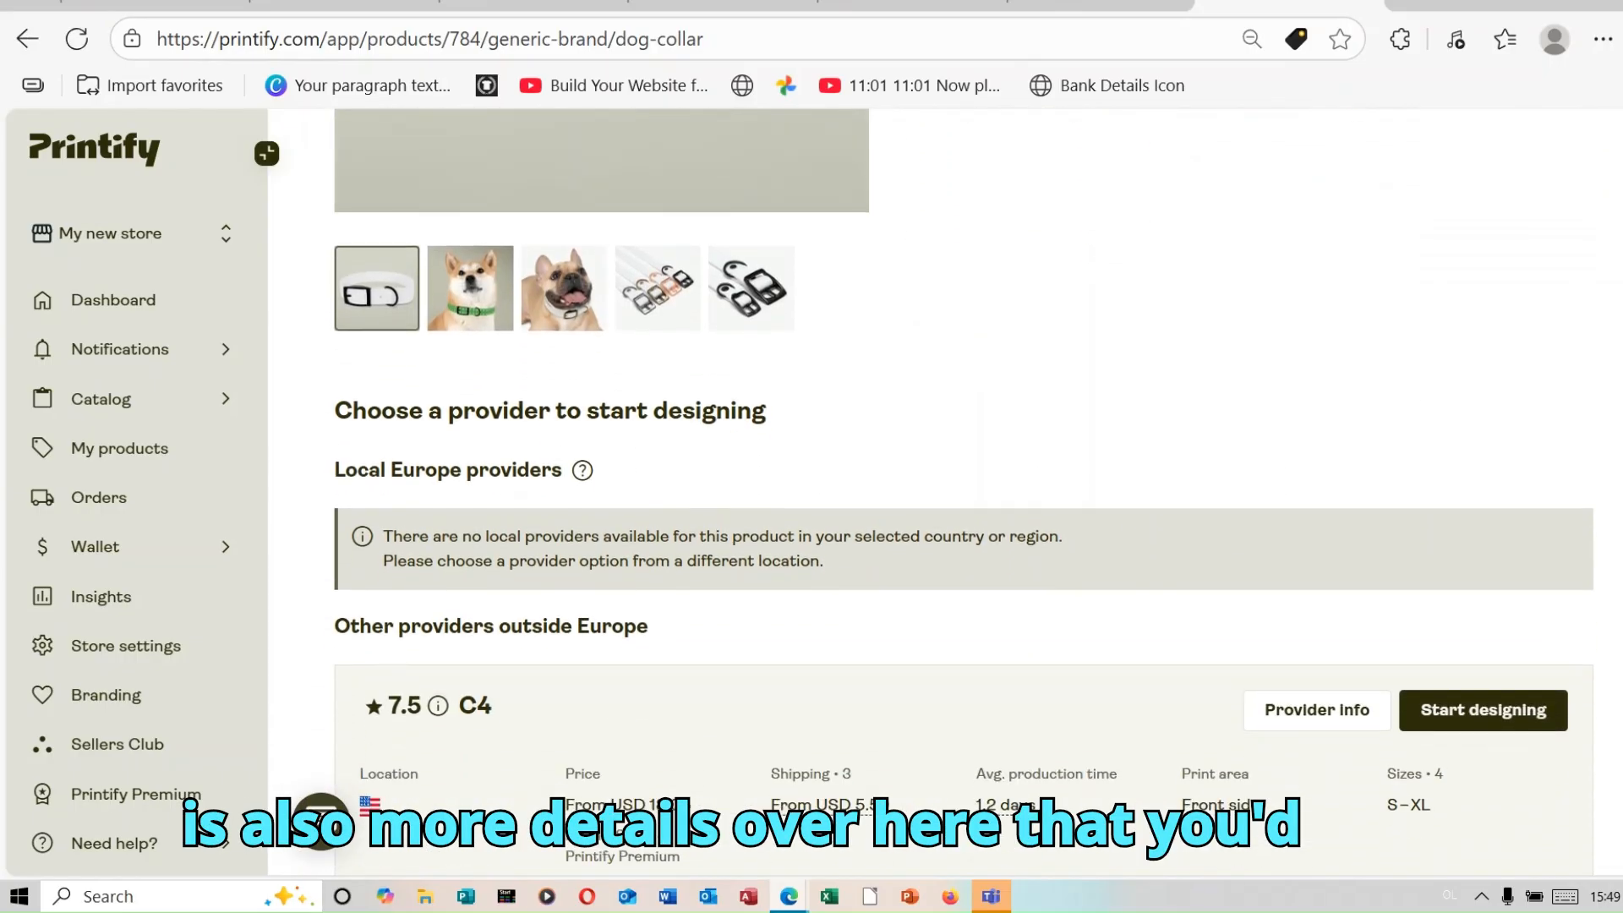
scroll(963, 507, down, 2)
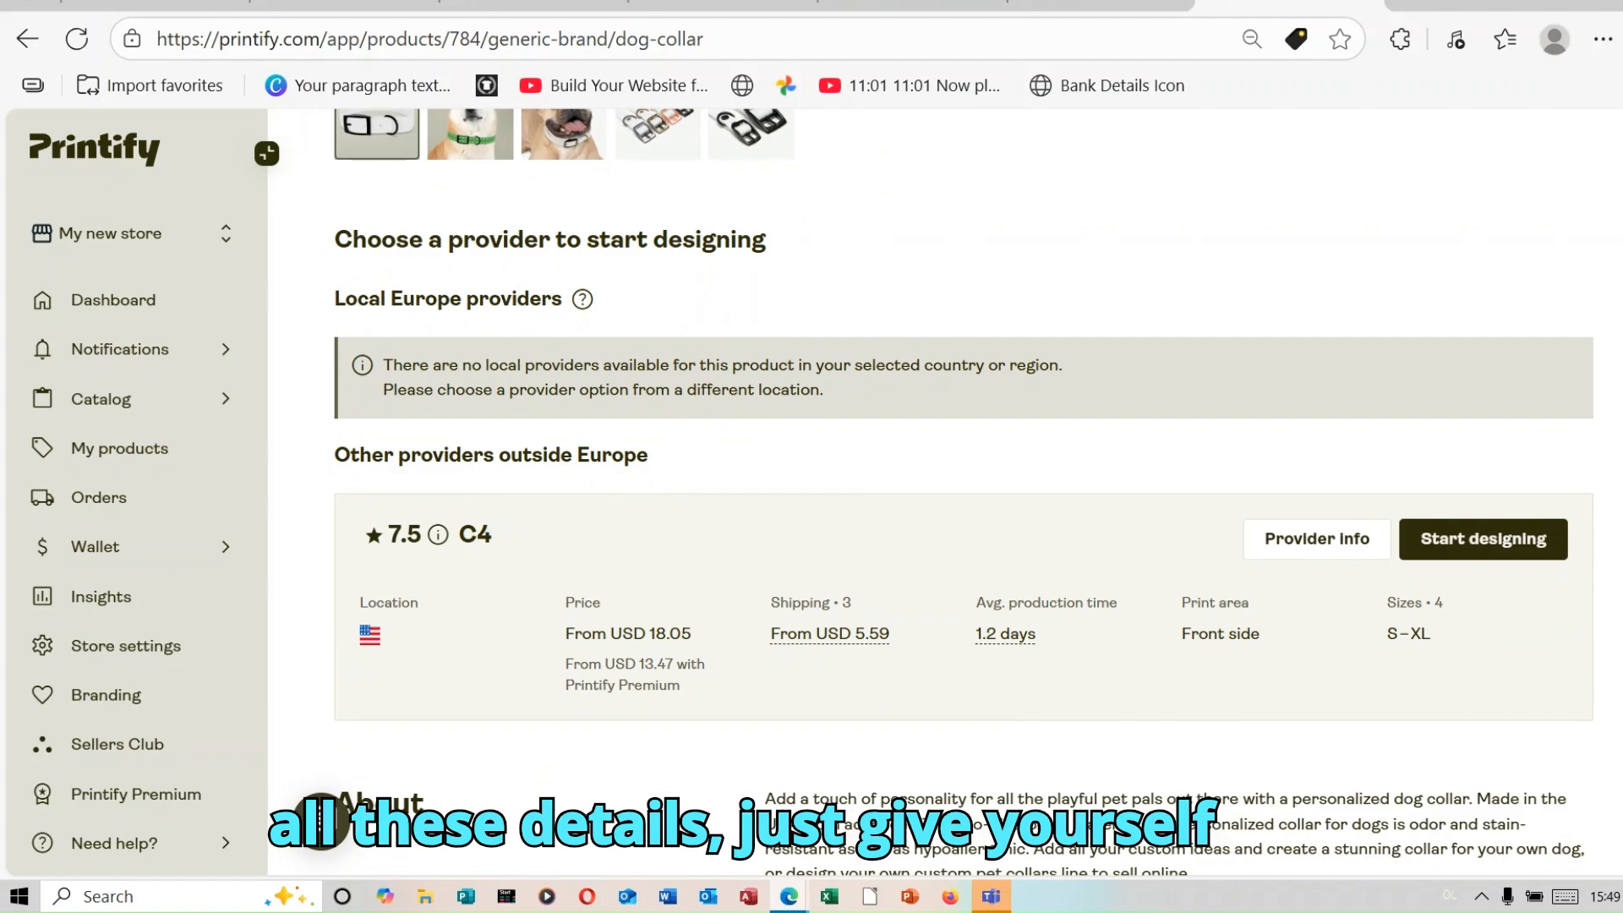
scroll(964, 491, down, 7)
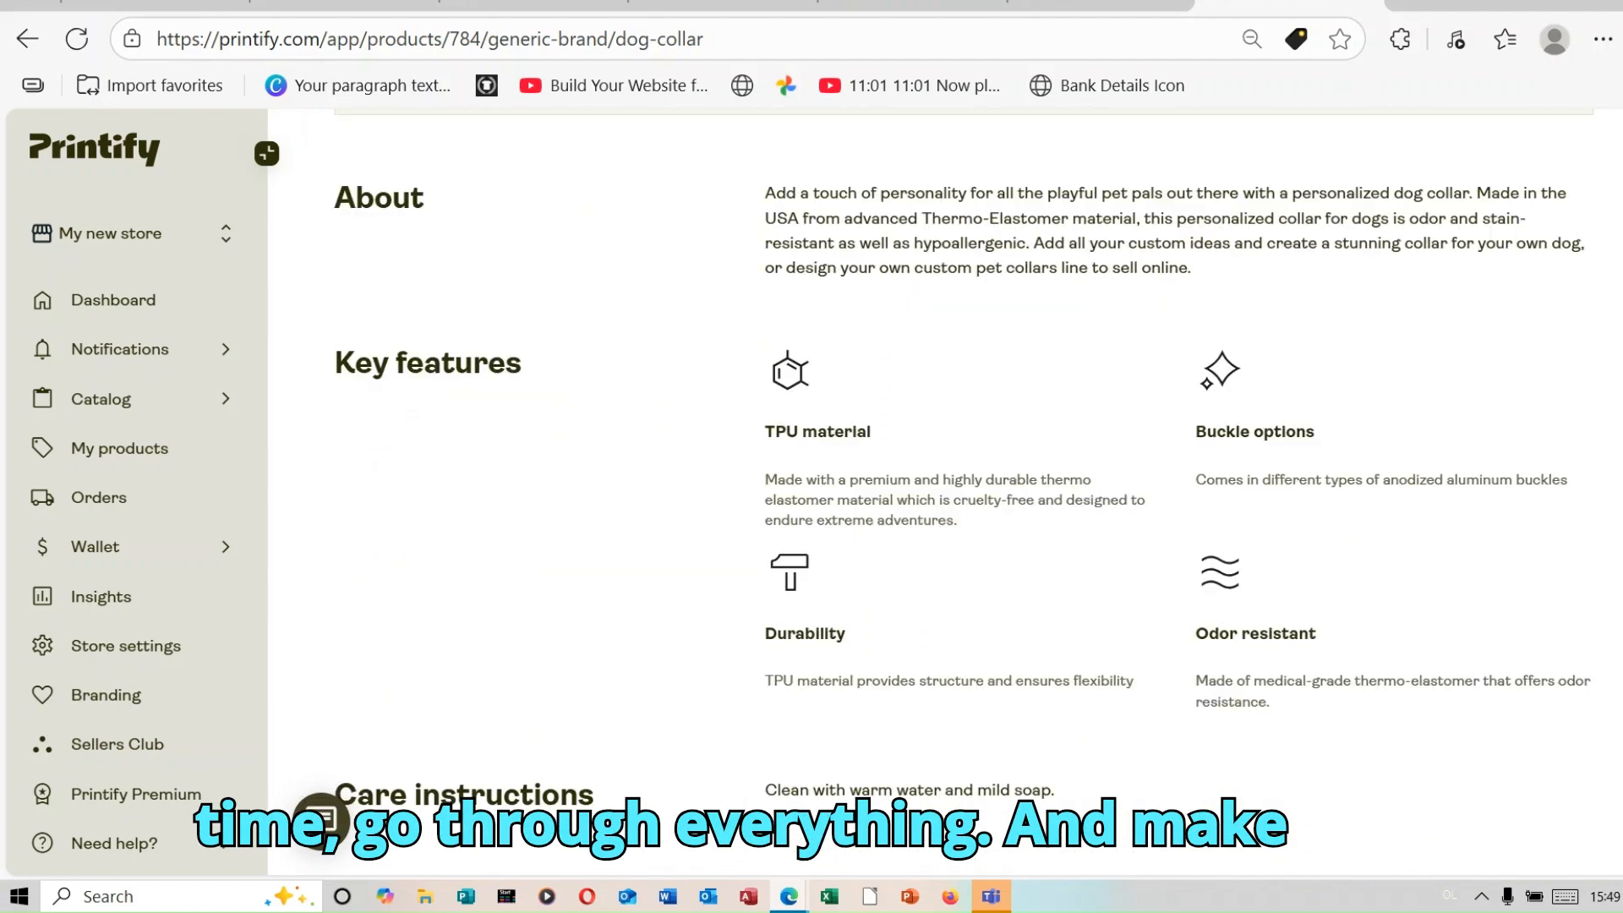
scroll(963, 490, down, 8)
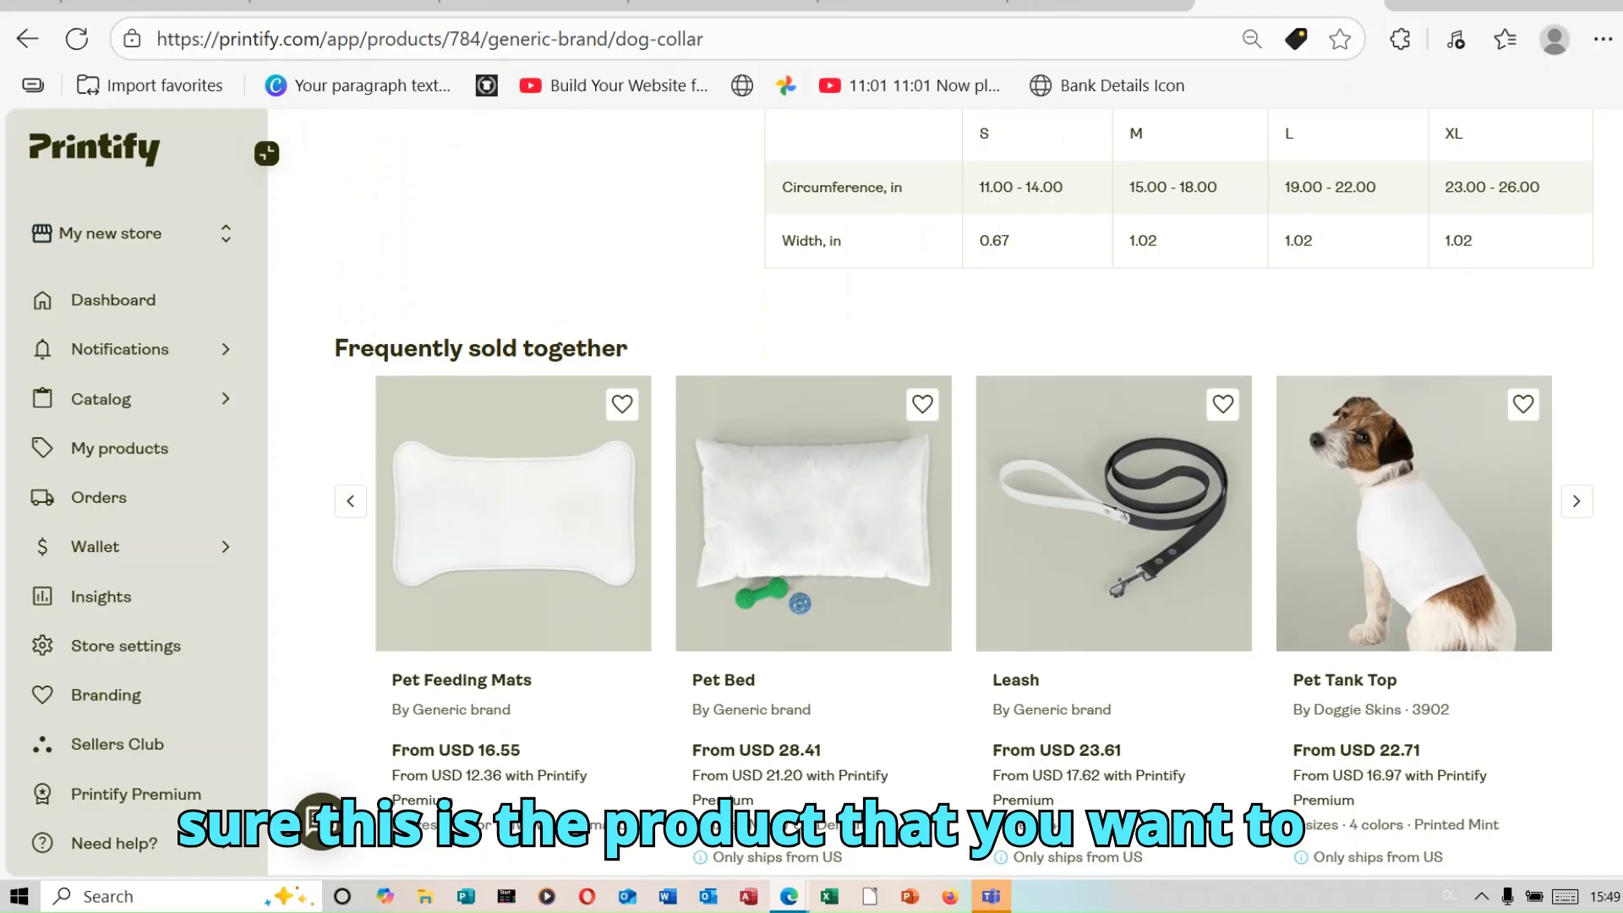
scroll(963, 490, up, 15)
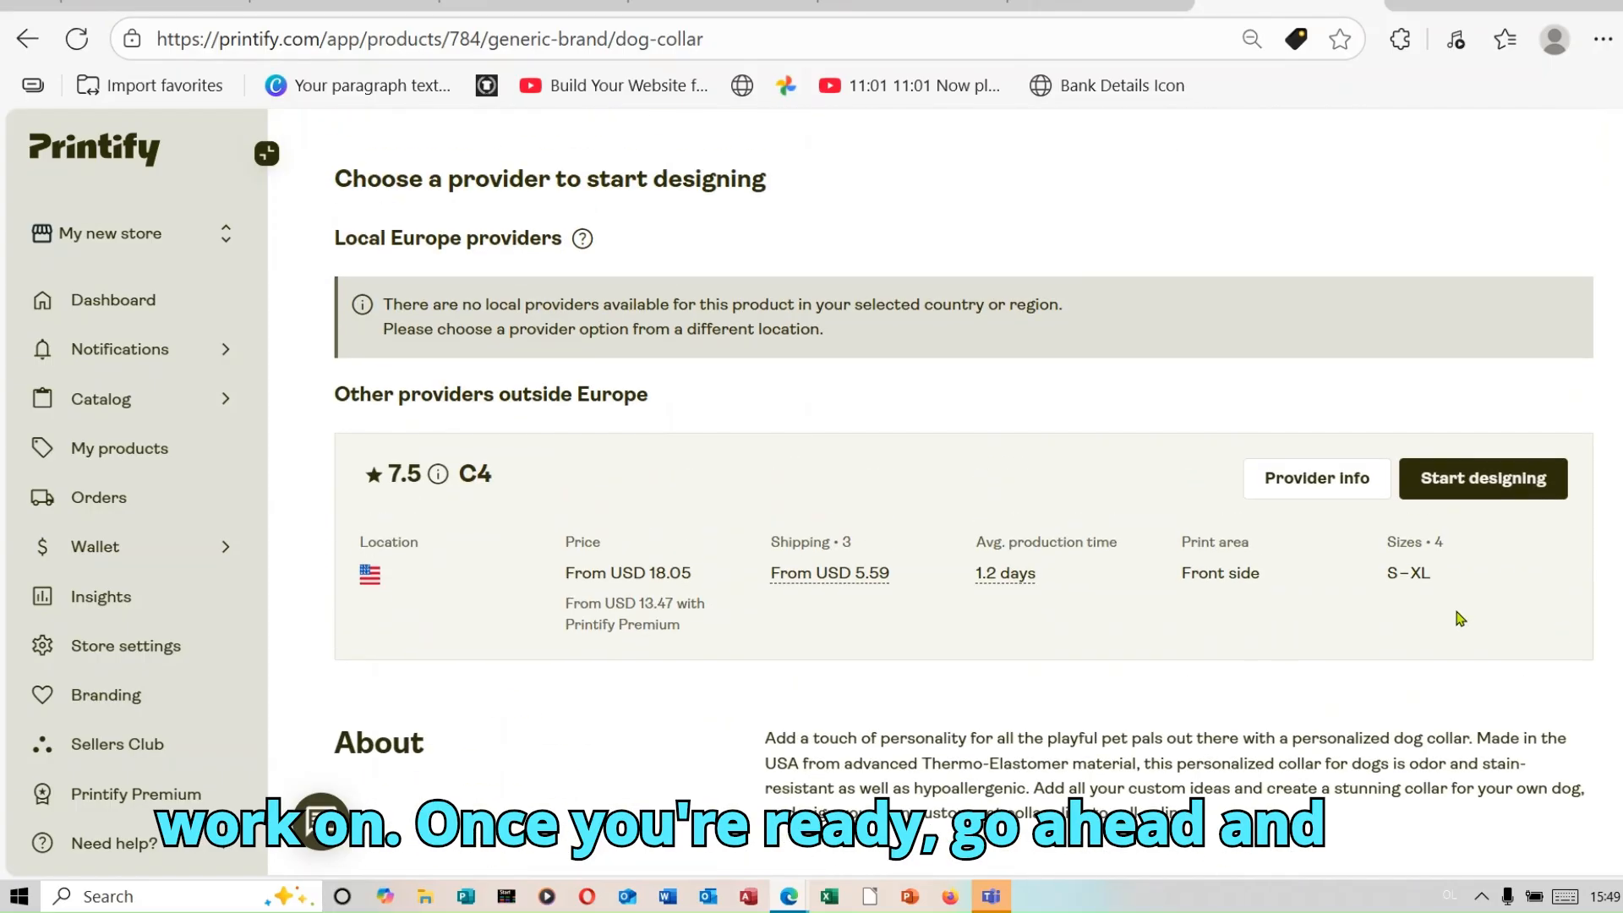
click(1504, 490)
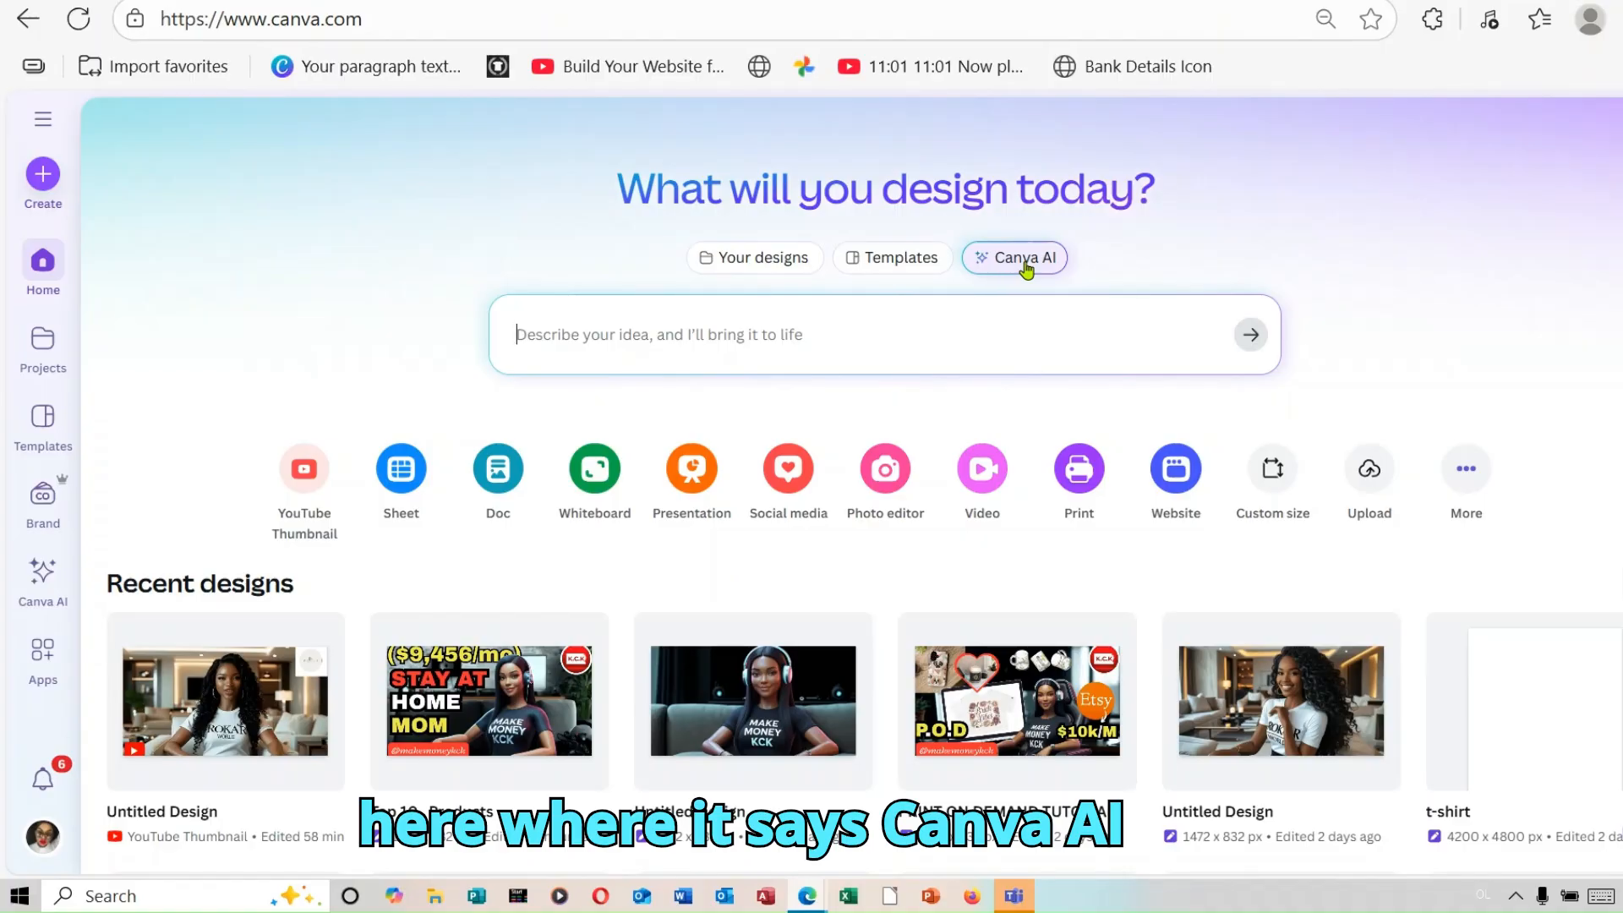
Step: In Canva, set Canva AI to create an image and choose the 2:1 aspect ratio
click(1024, 262)
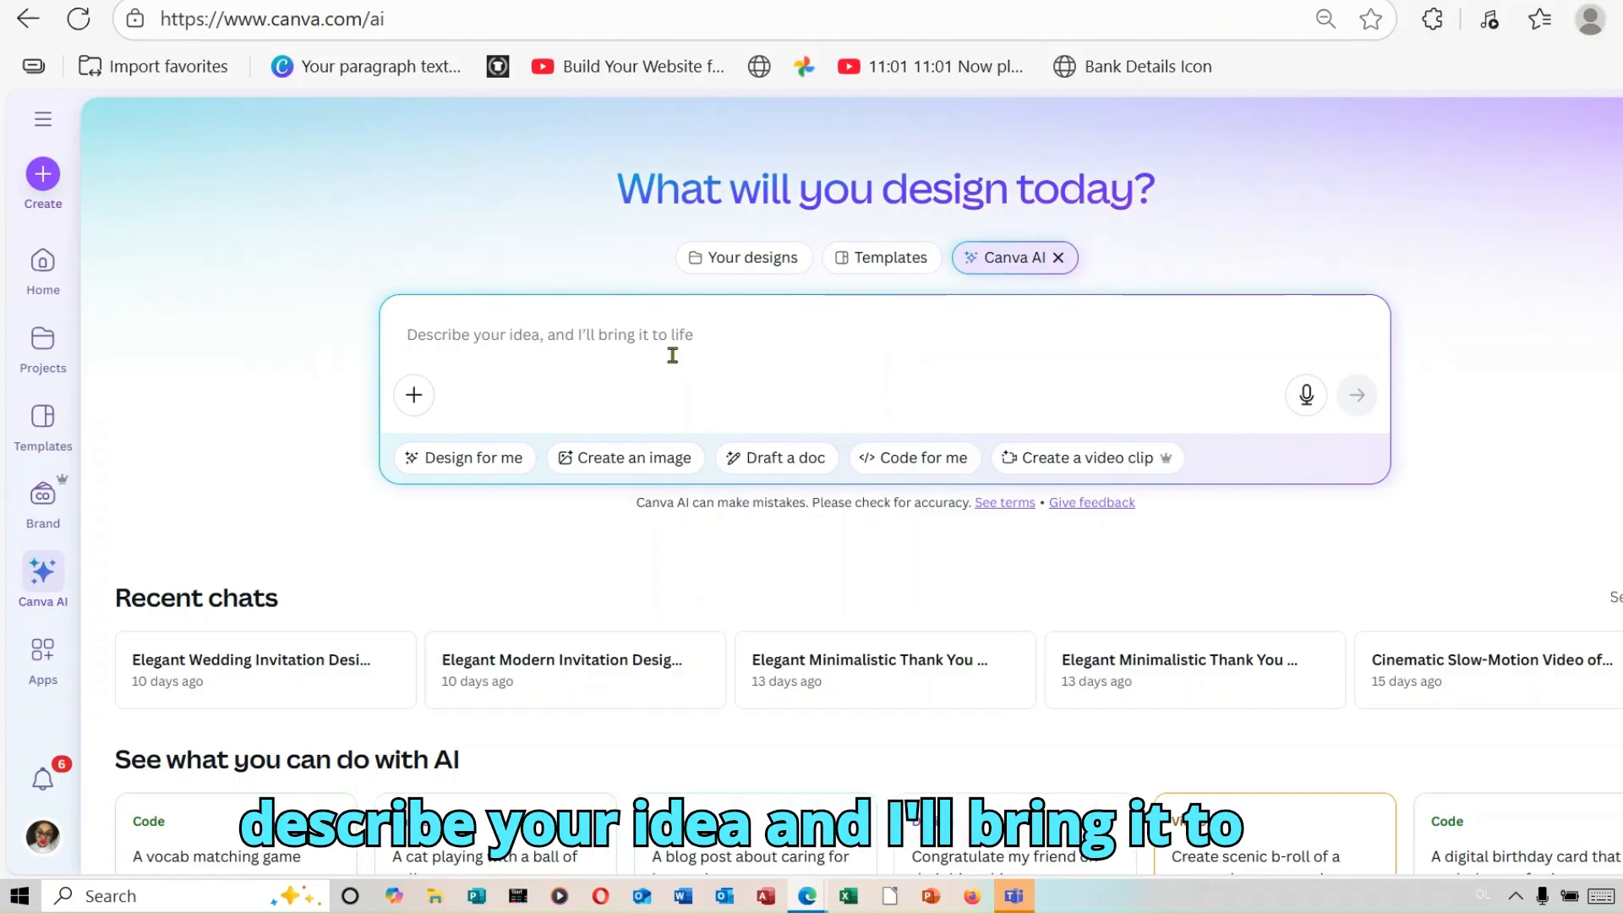
click(620, 461)
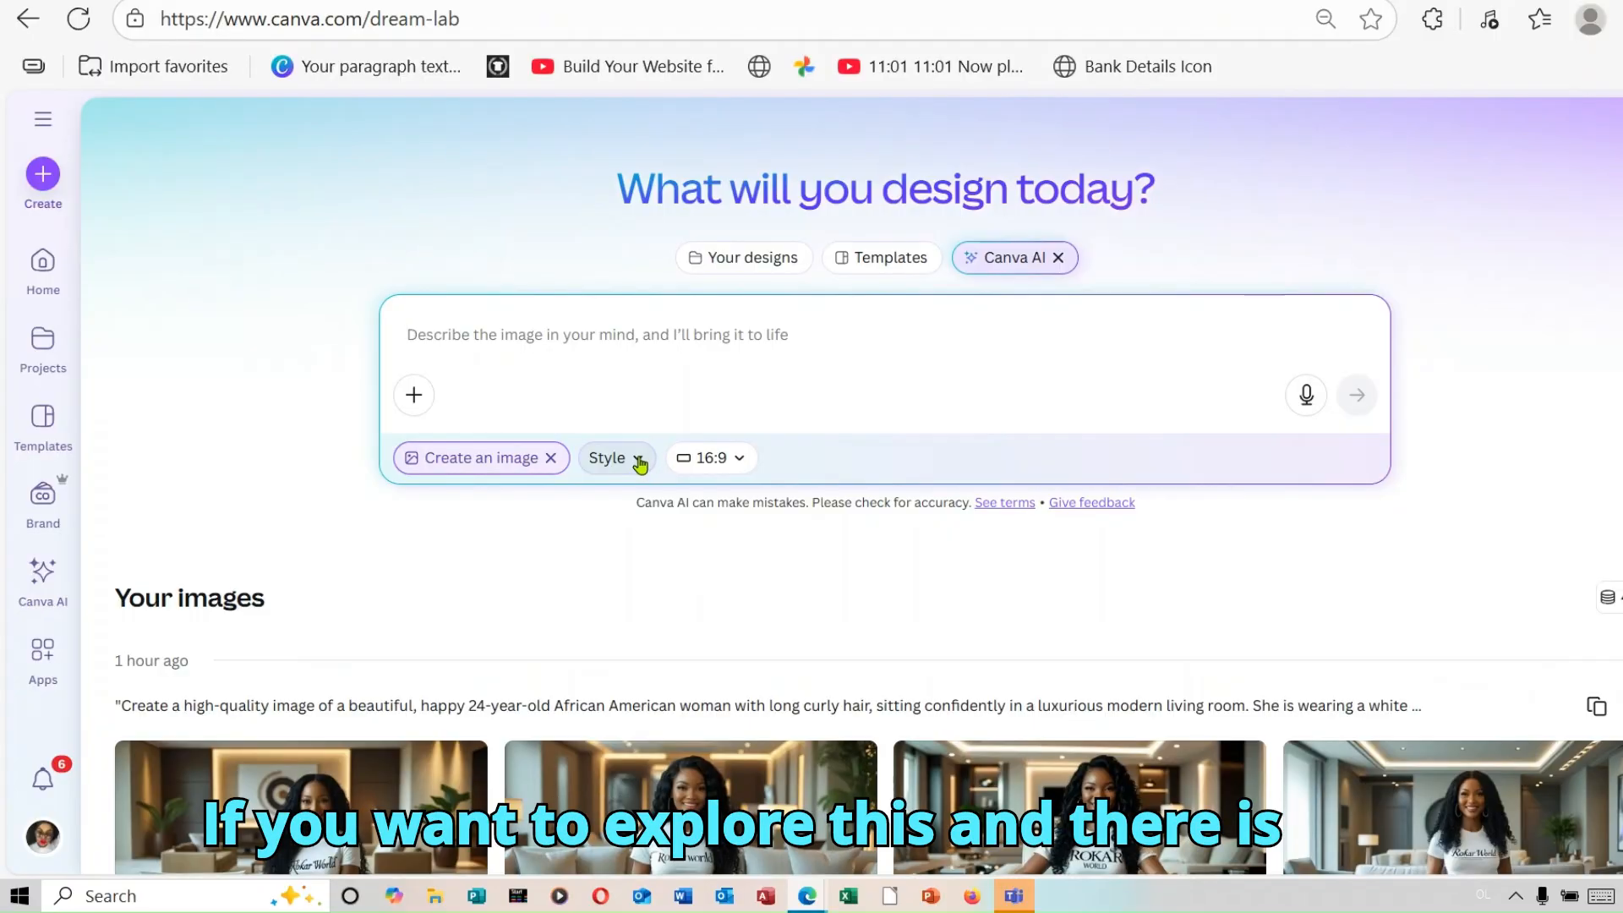
click(640, 461)
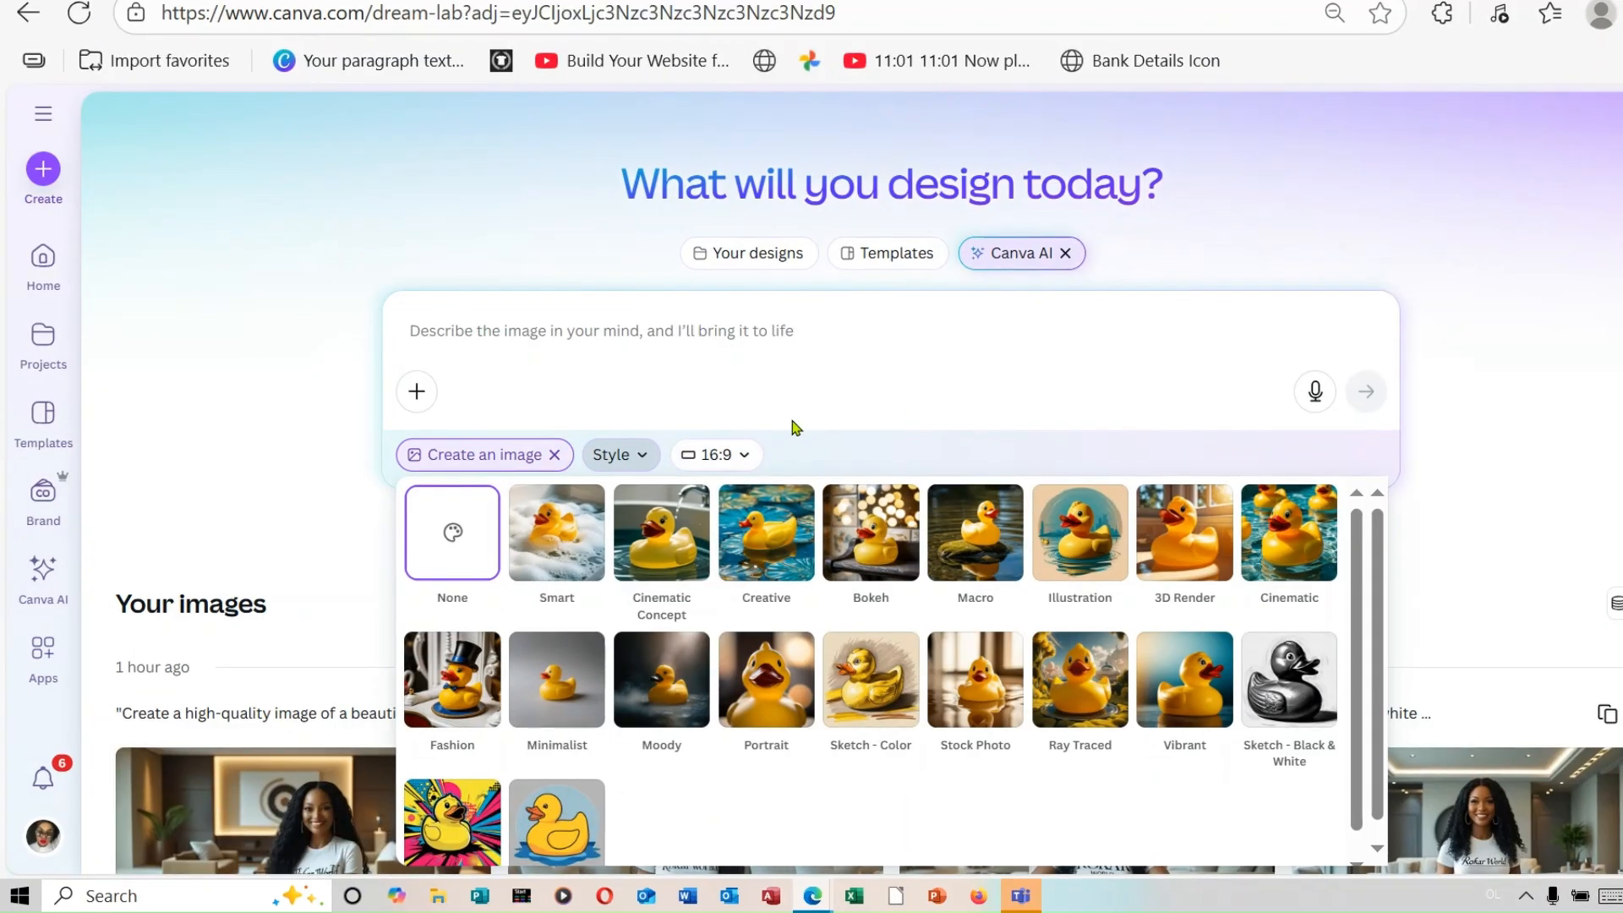
click(744, 457)
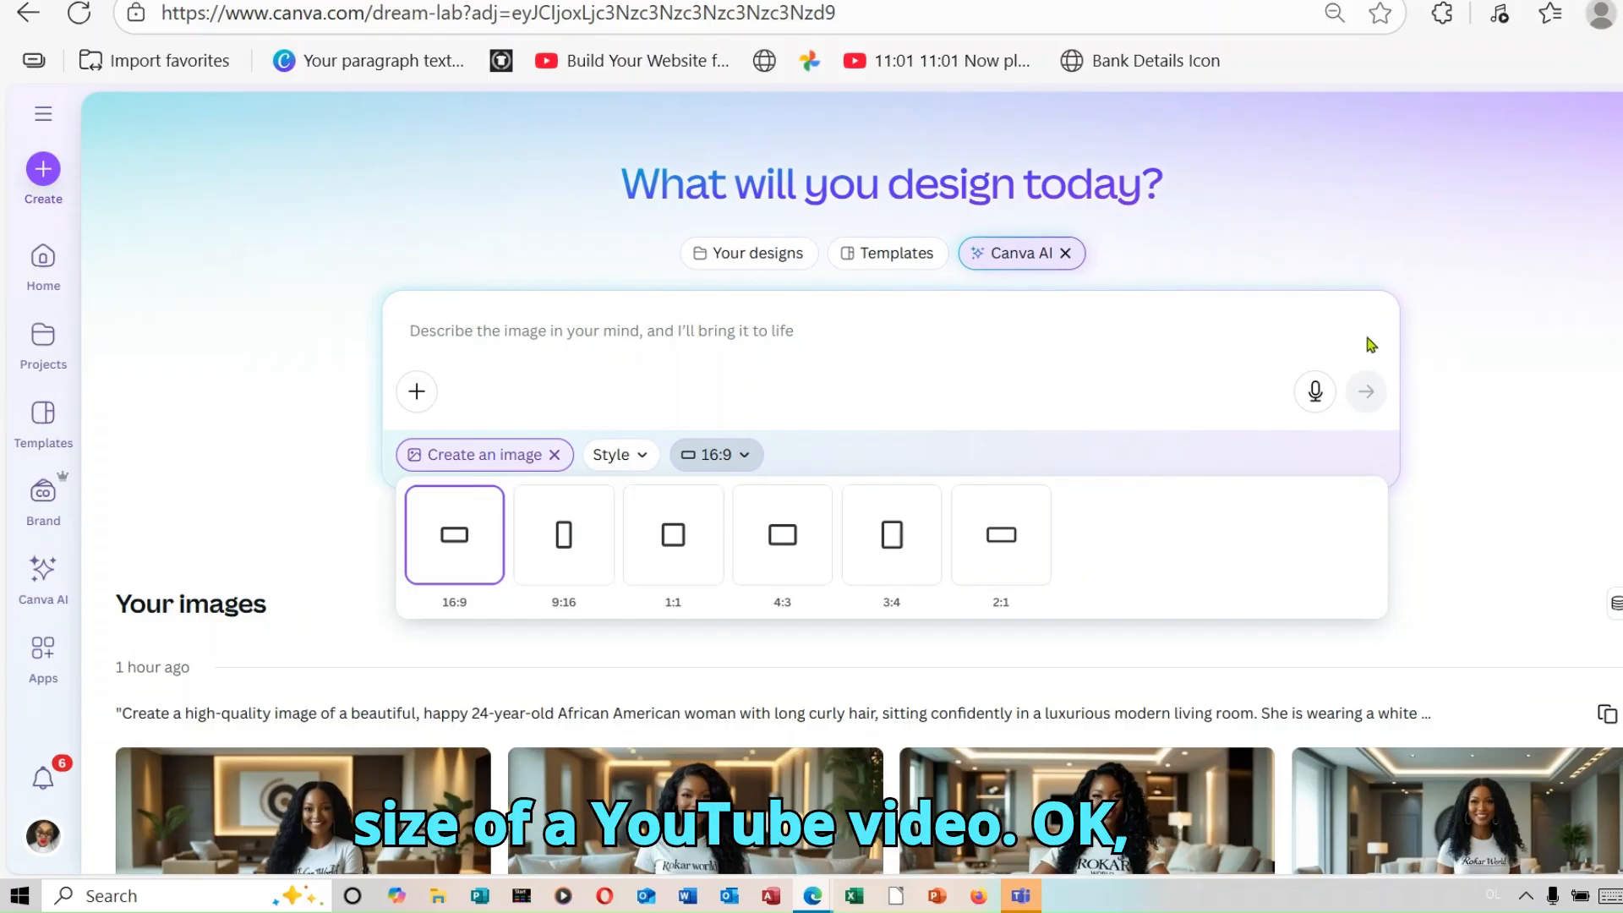
click(1003, 533)
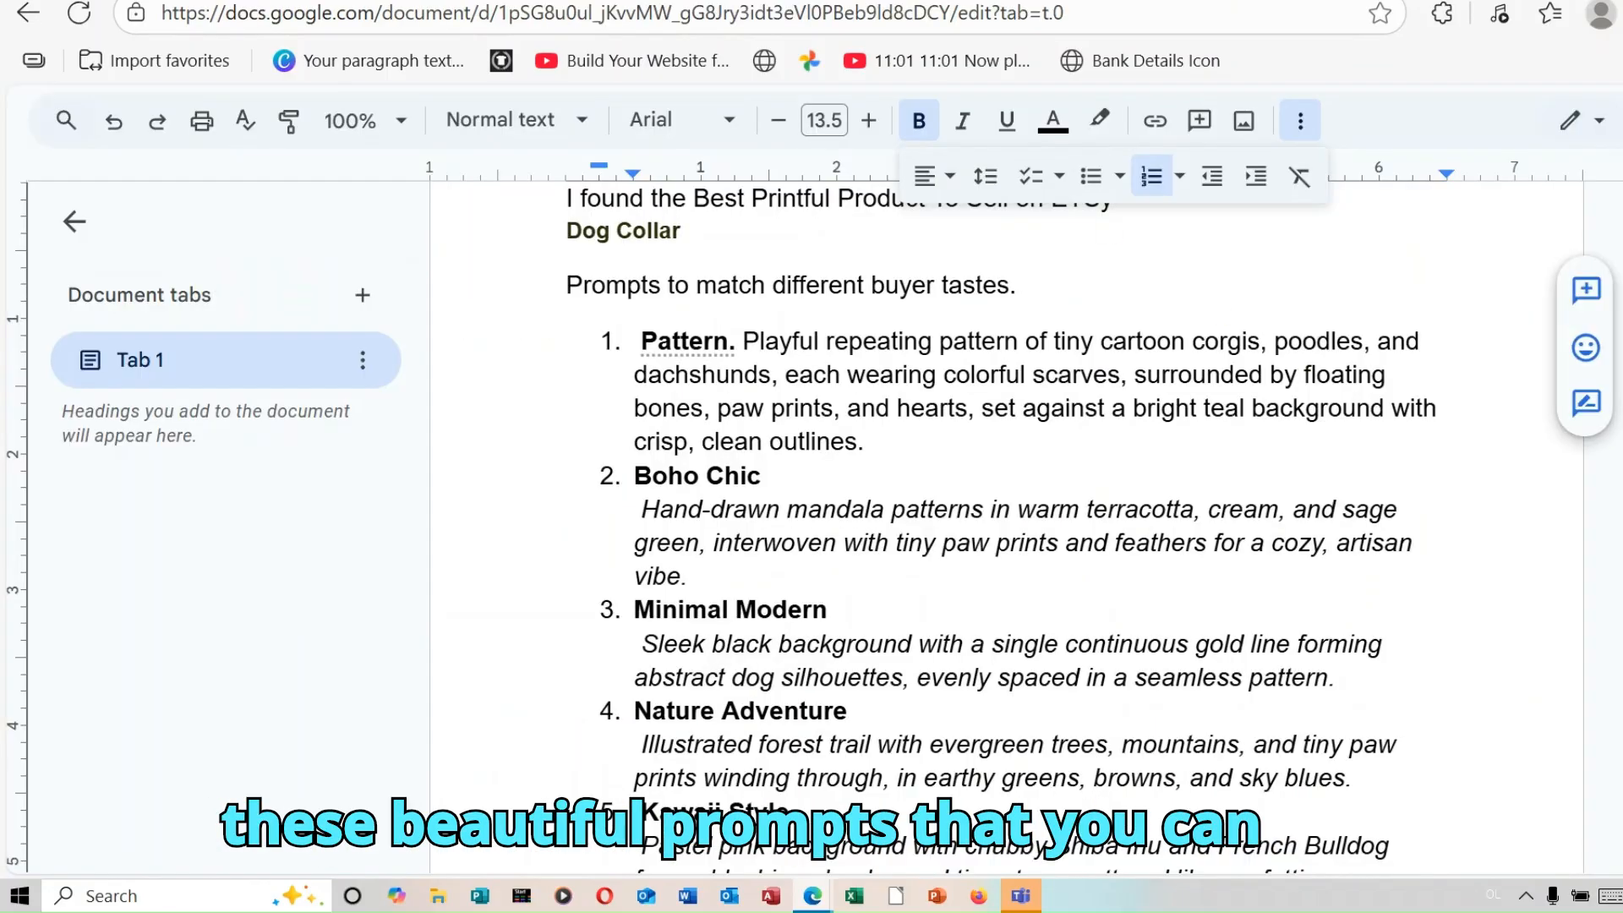
Step: Look through the dog collar prompts in the Google Docs document and copy the text of the Pattern prompt
scroll(1006, 524, up, 1)
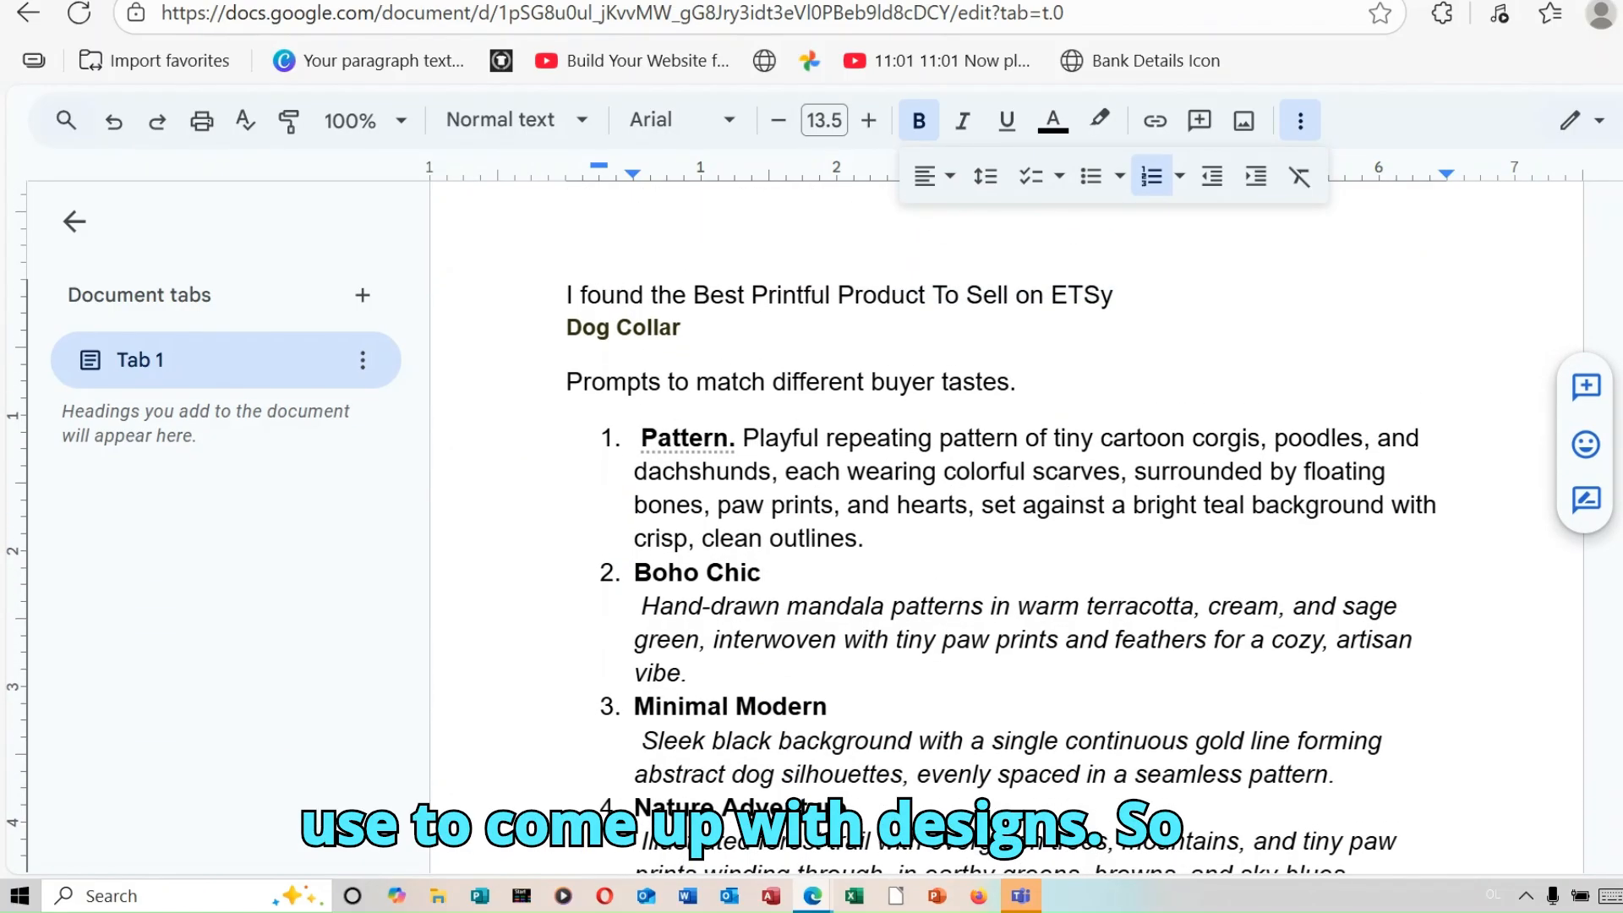
scroll(1006, 524, down, 4)
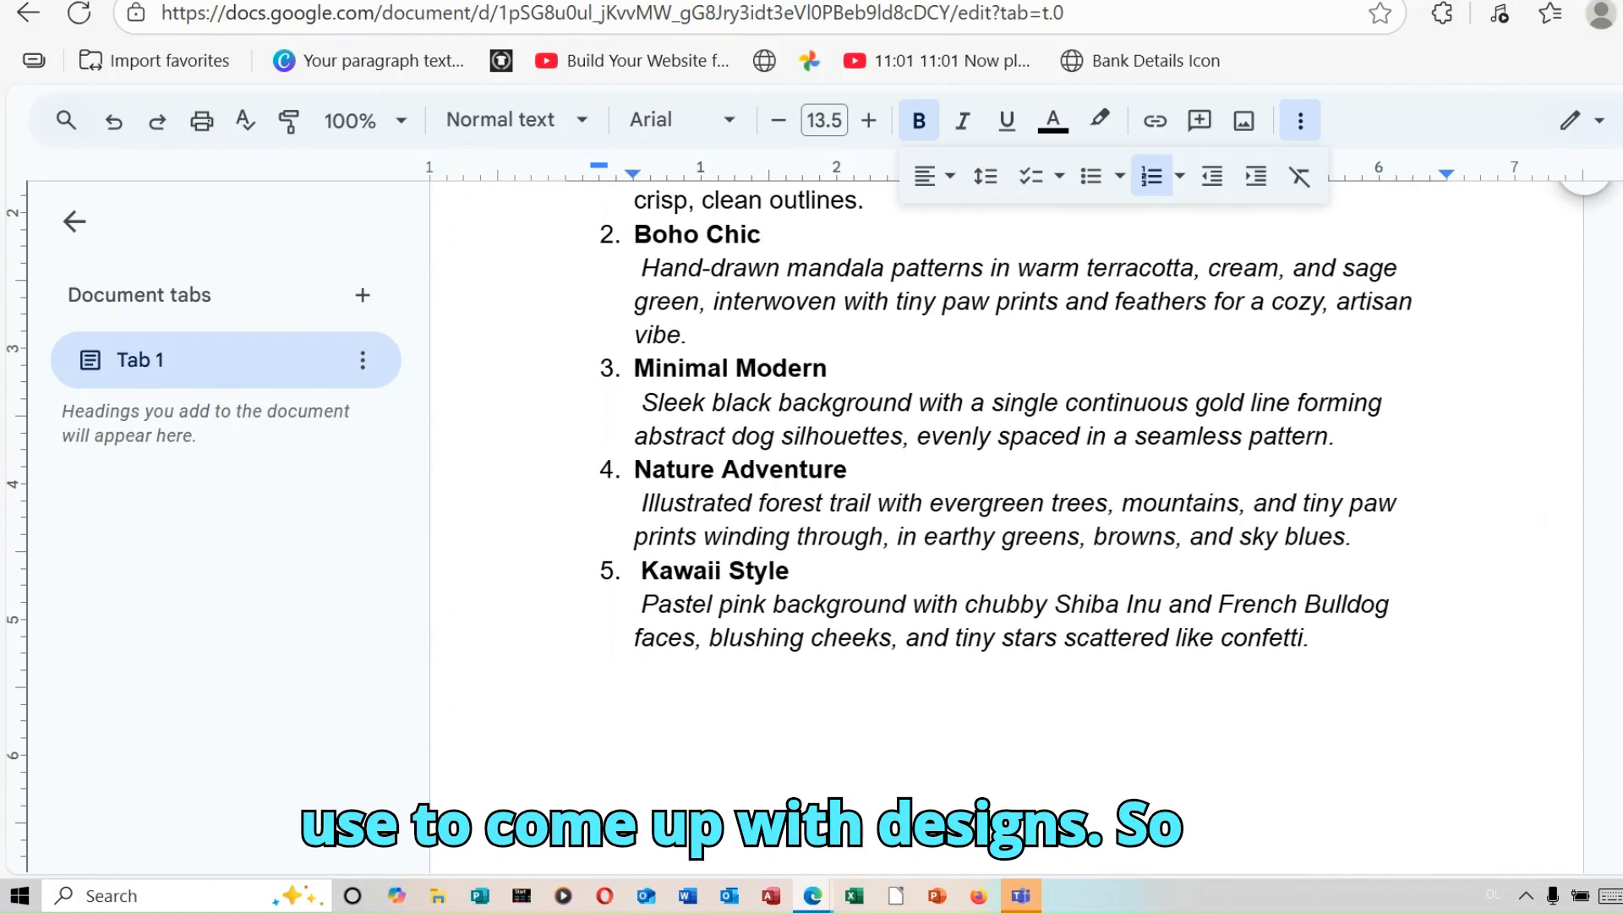
scroll(1006, 524, up, 2)
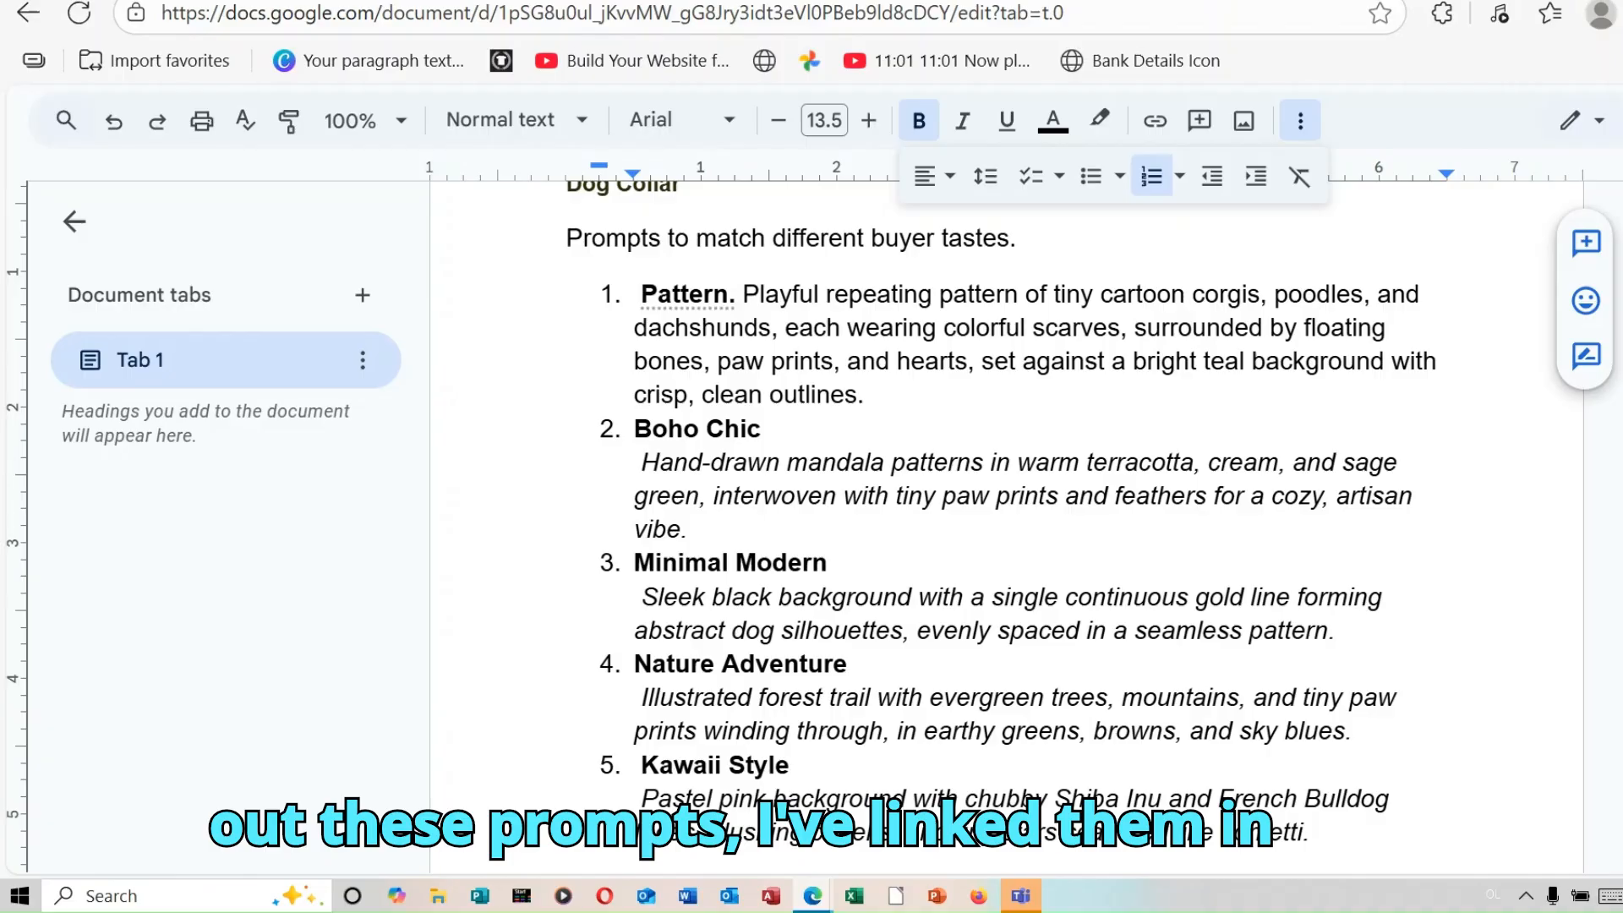
scroll(1006, 525, up, 1)
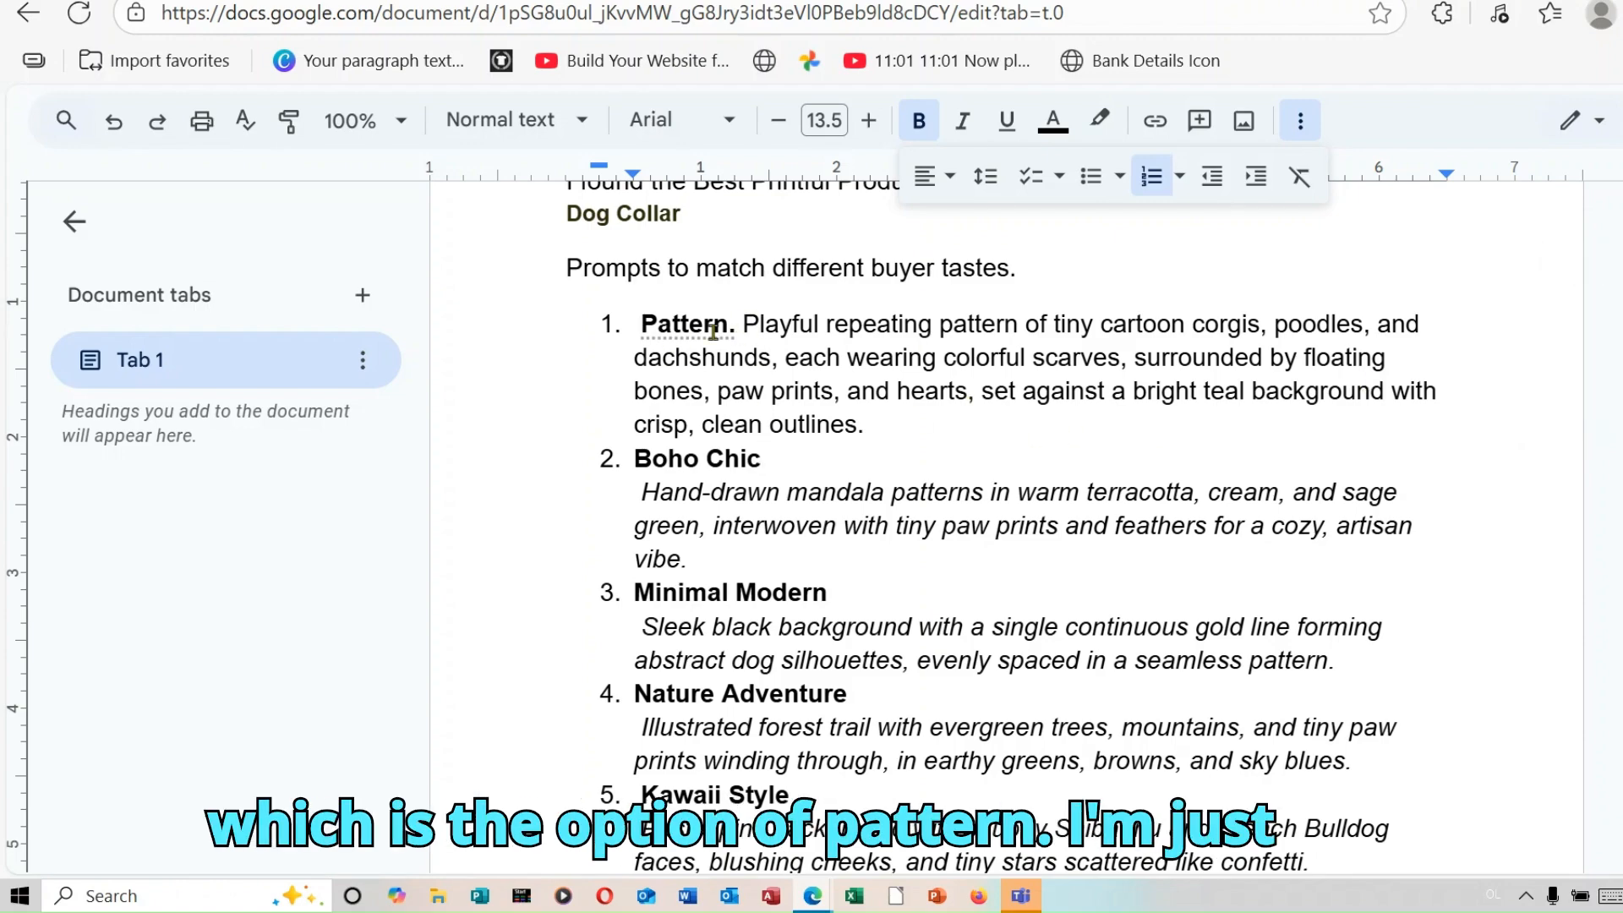
click(744, 324)
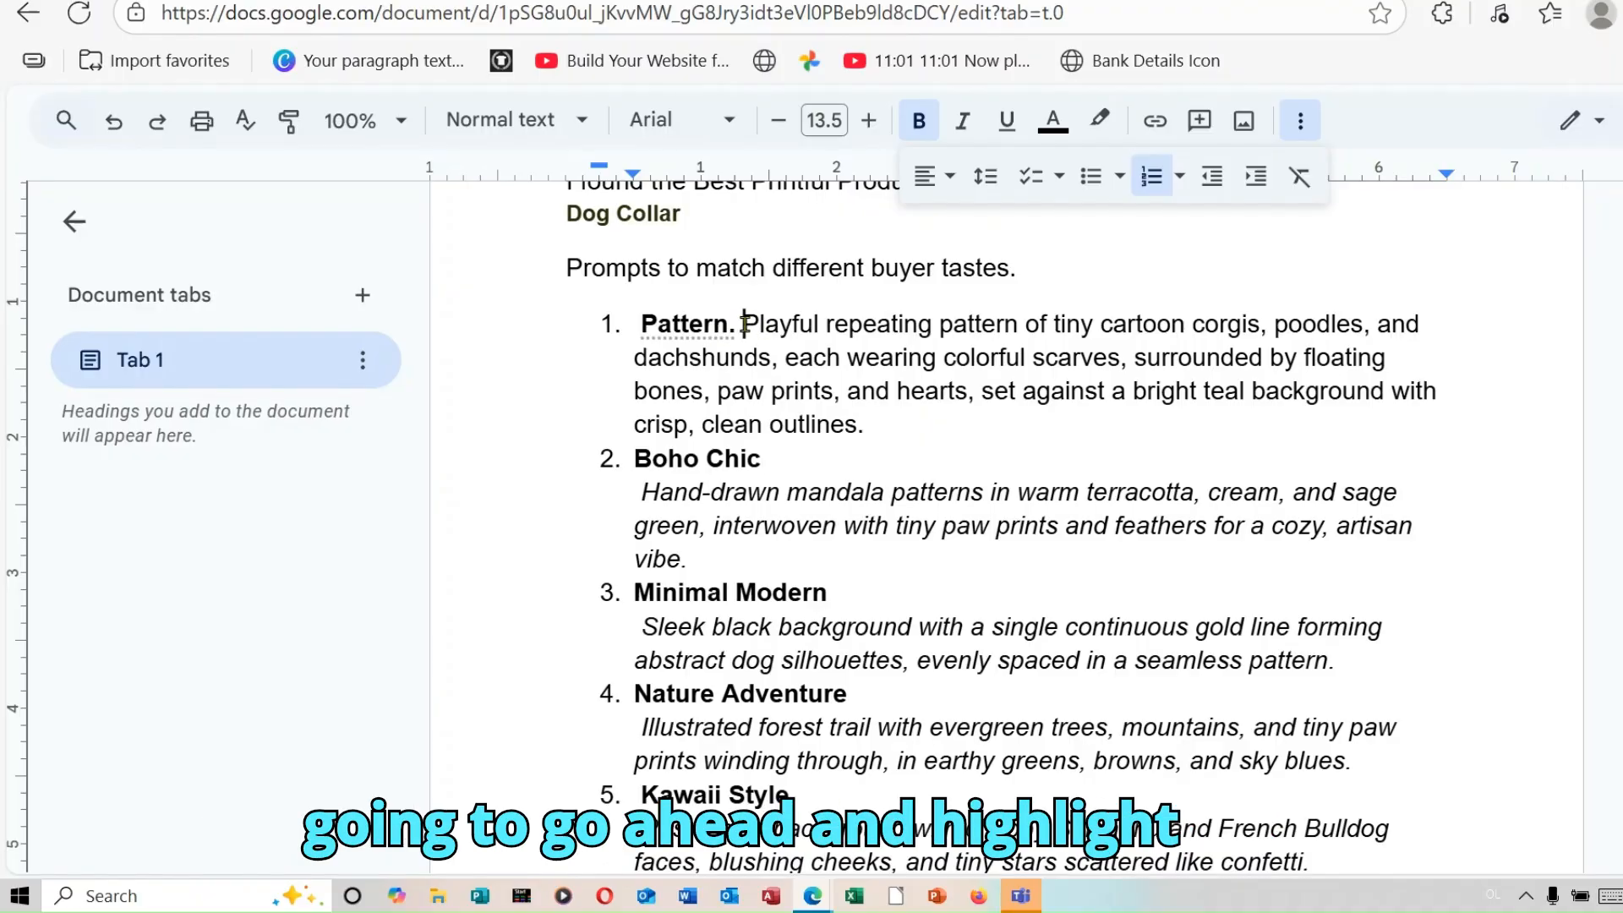
drag(744, 324, 935, 424)
right_click(875, 365)
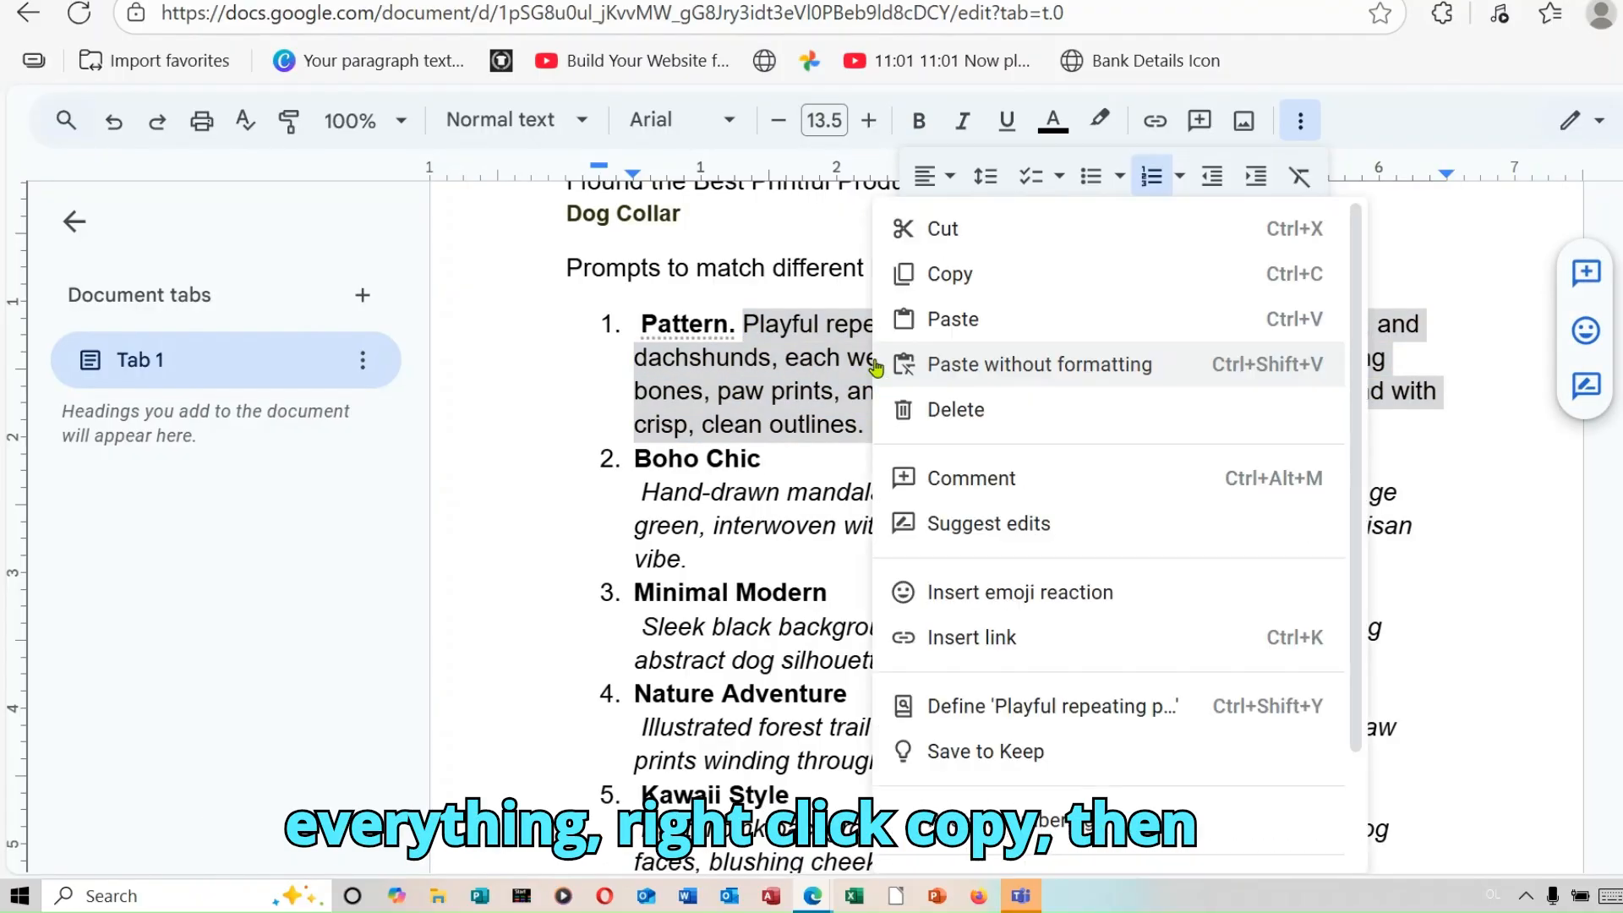
click(971, 276)
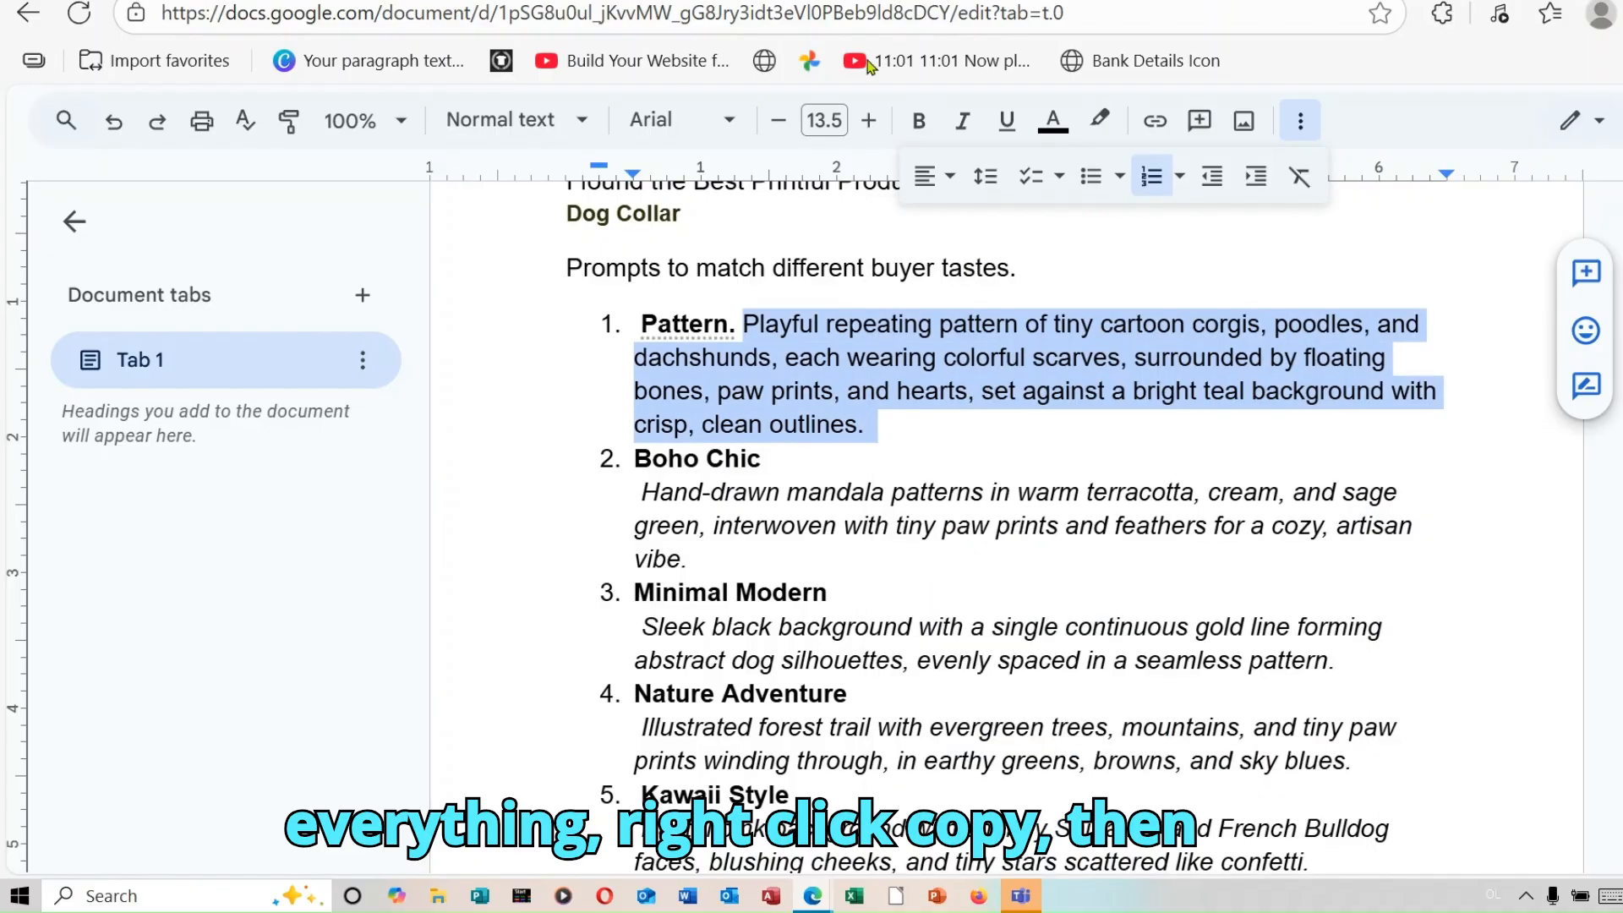
Step: Switch back to Canva AI, paste the copied Pattern prompt into the image description and submit it
click(879, 2)
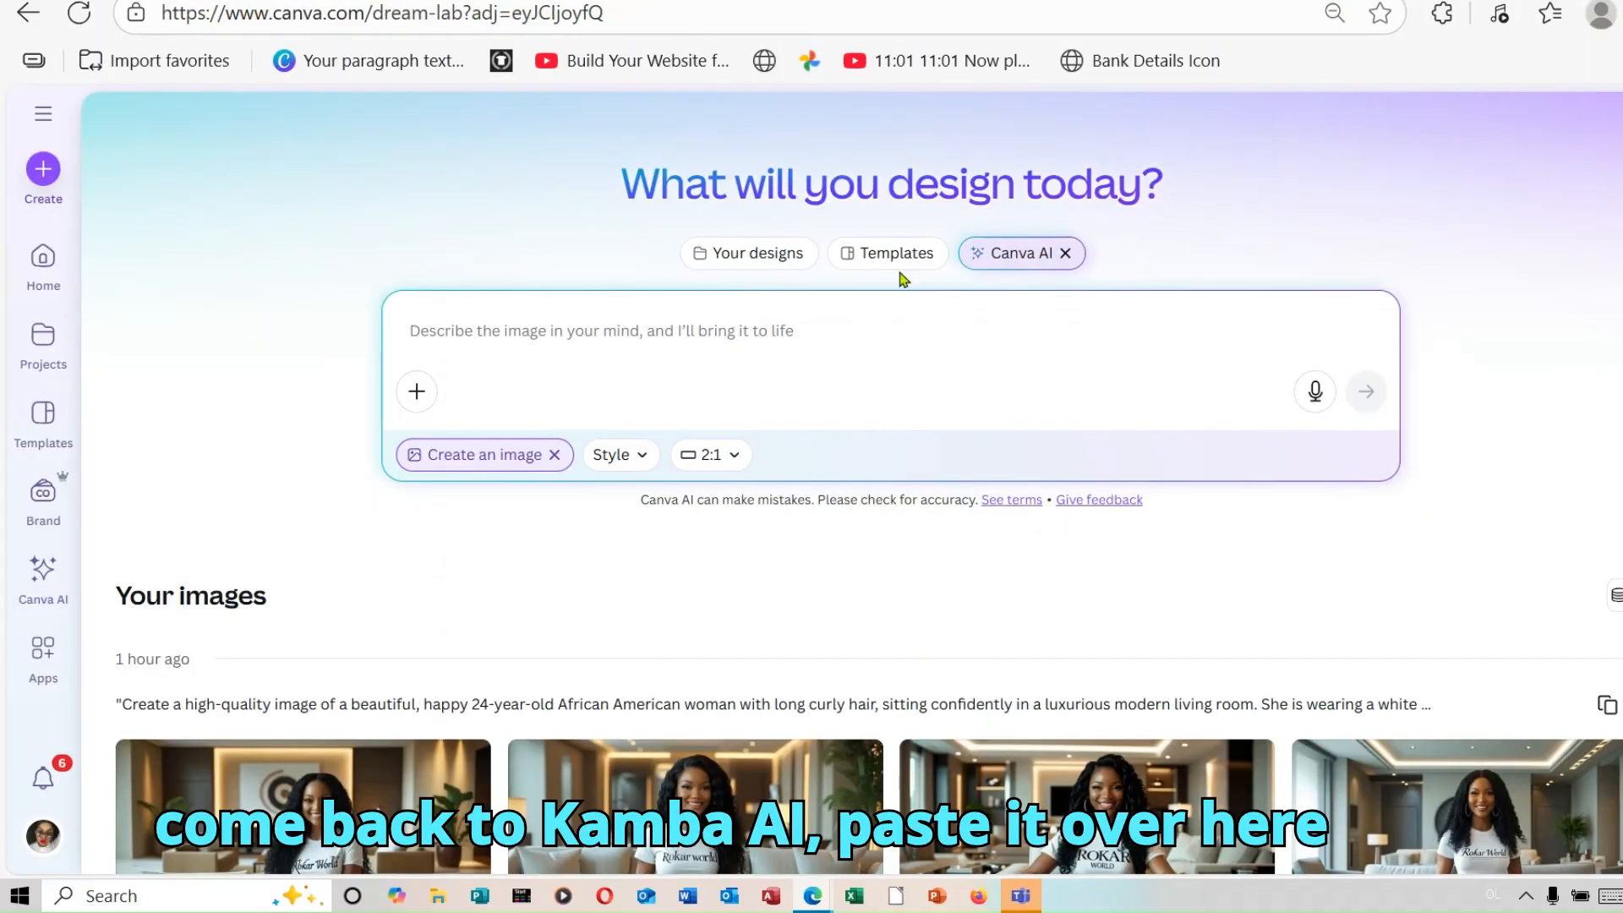
right_click(565, 336)
click(674, 558)
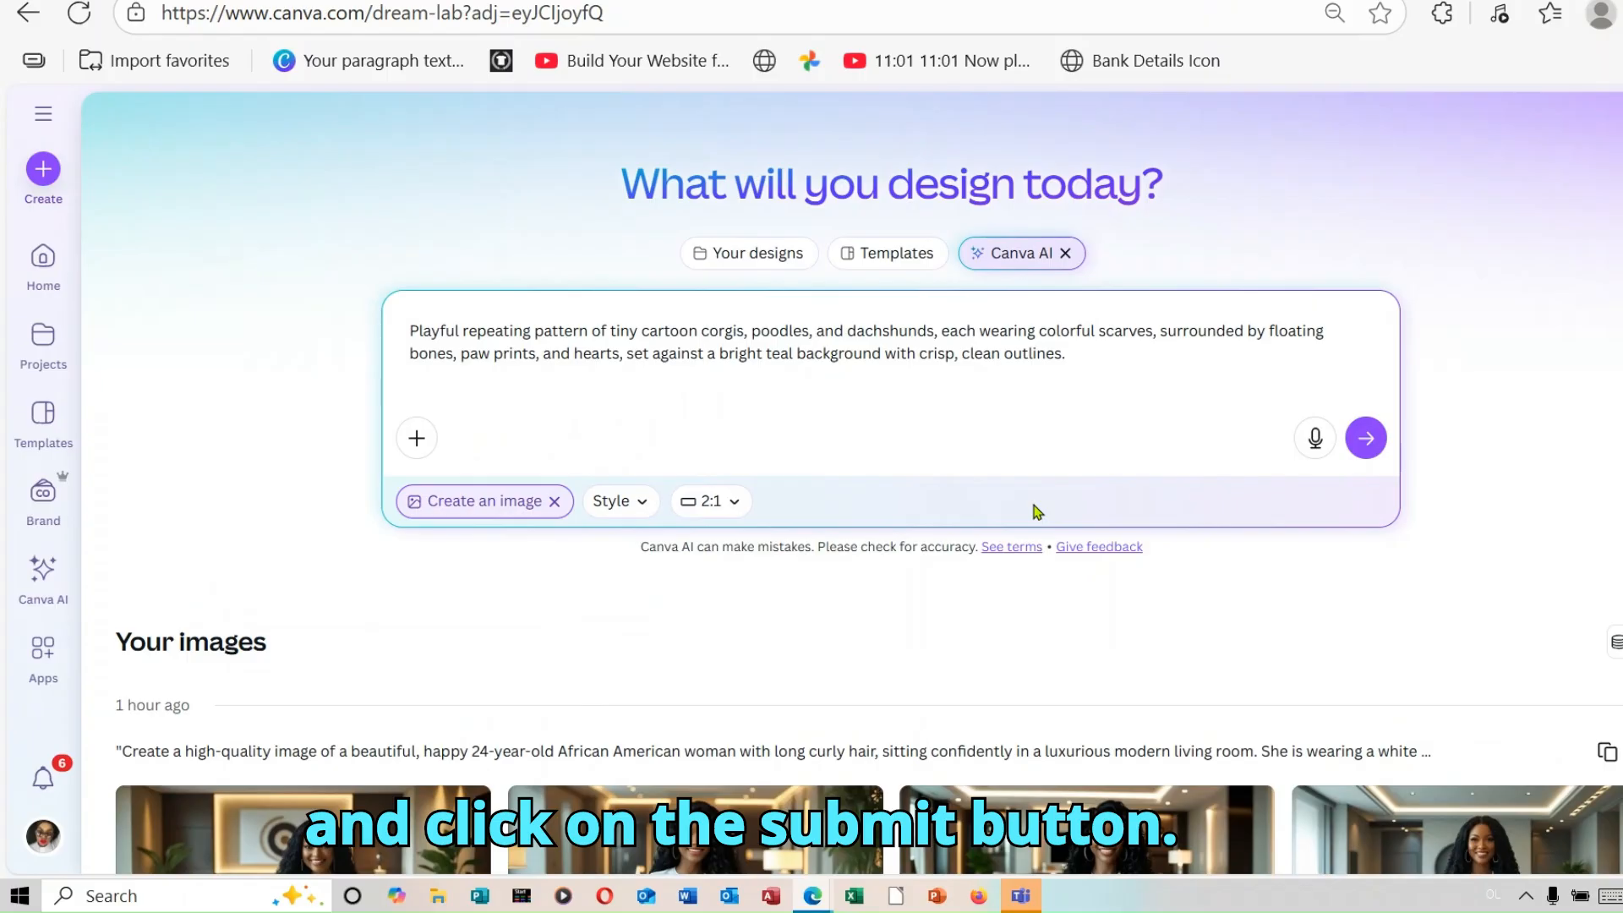
click(1367, 438)
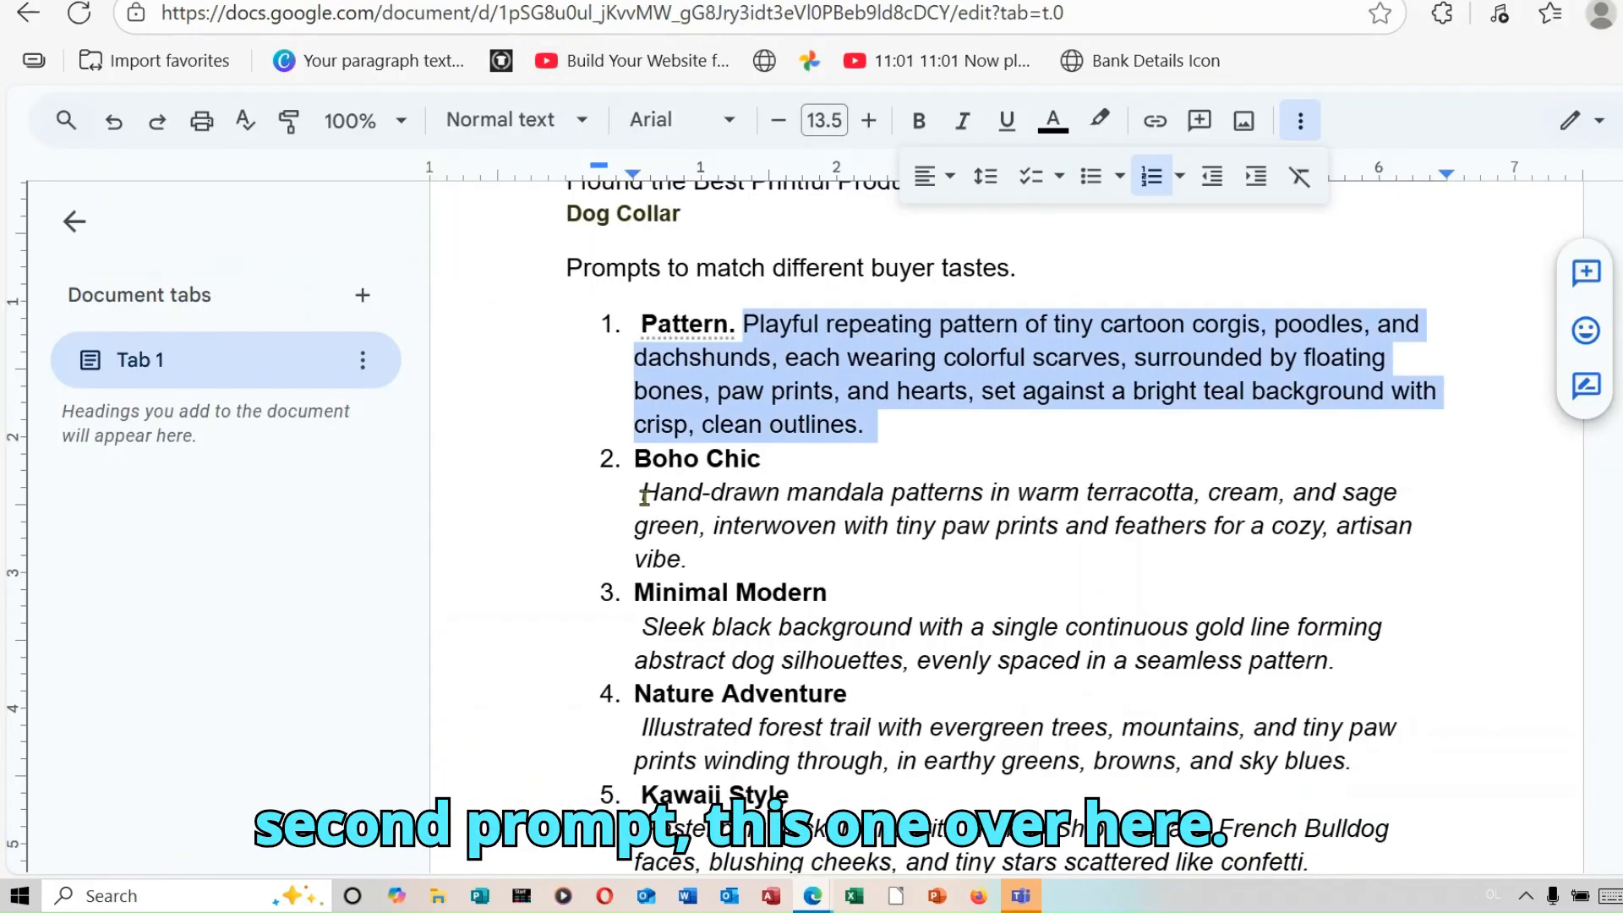
Step: Copy the text of the Boho Chic prompt from the Google Docs document and return to Canva AI
mouse_move(644, 496)
mouse_down()
mouse_move(843, 535)
mouse_move(1083, 533)
mouse_move(1108, 554)
mouse_up()
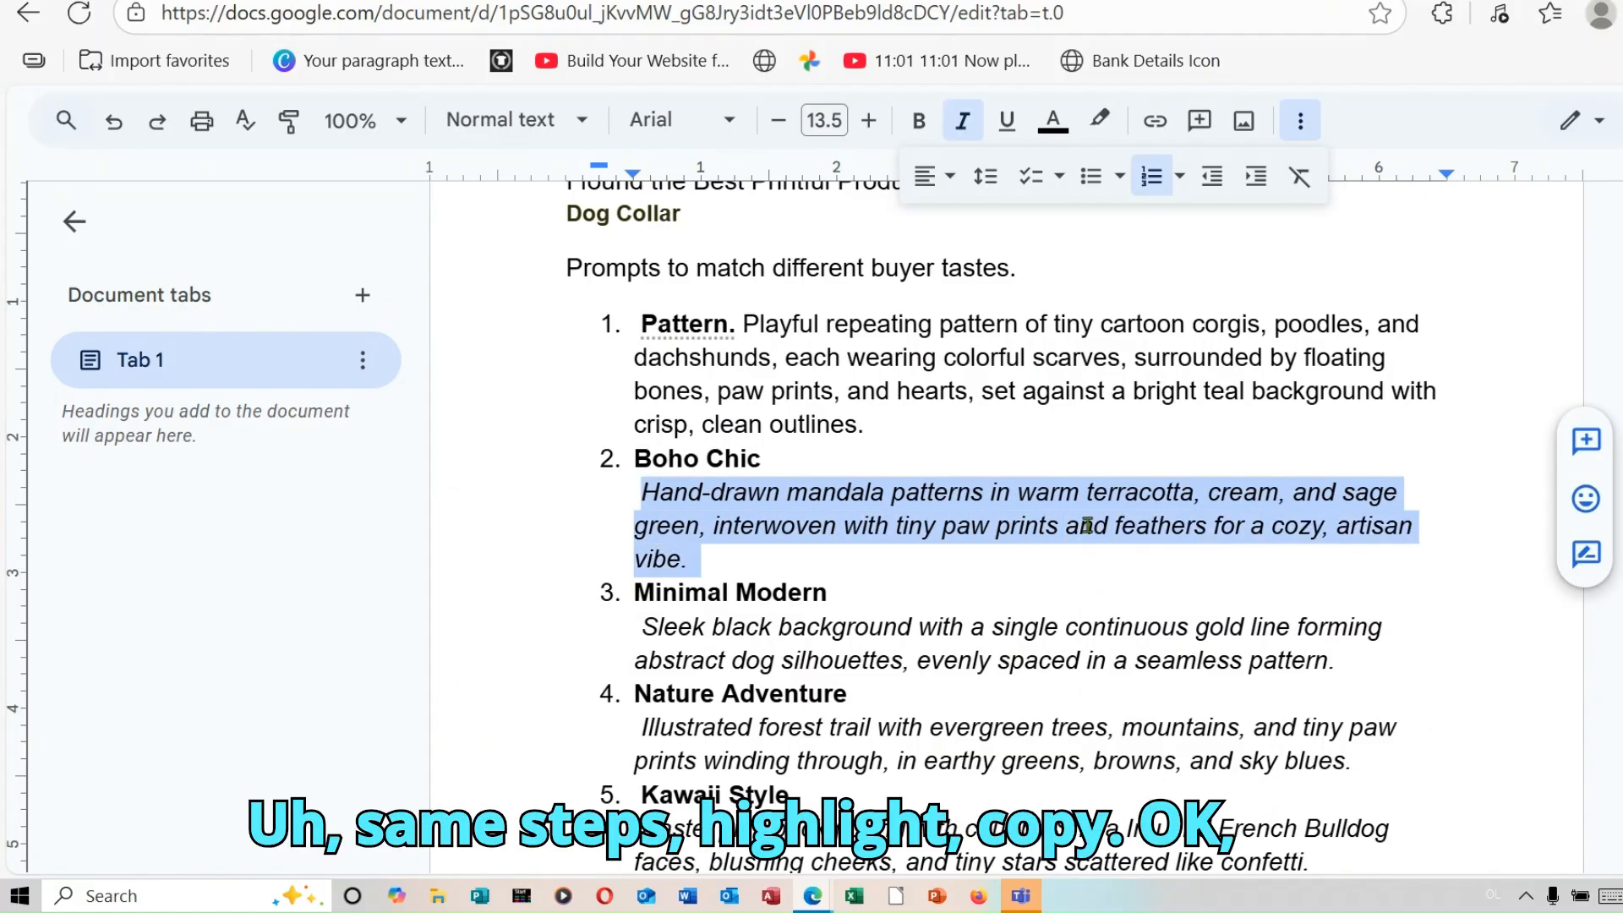
right_click(1087, 525)
click(1191, 289)
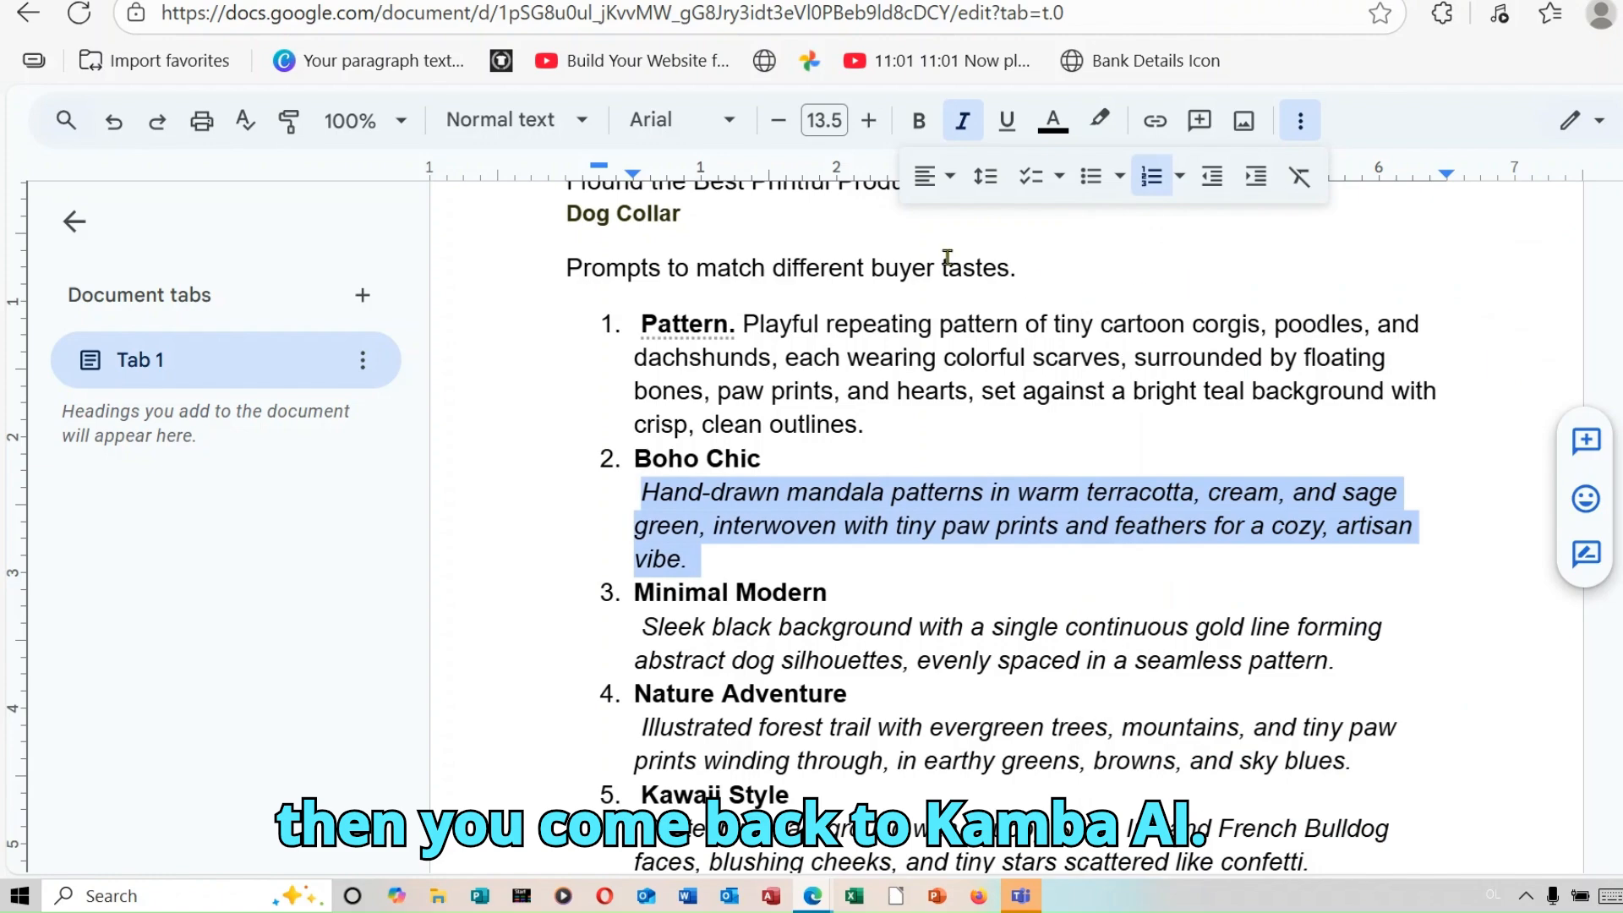
click(862, 0)
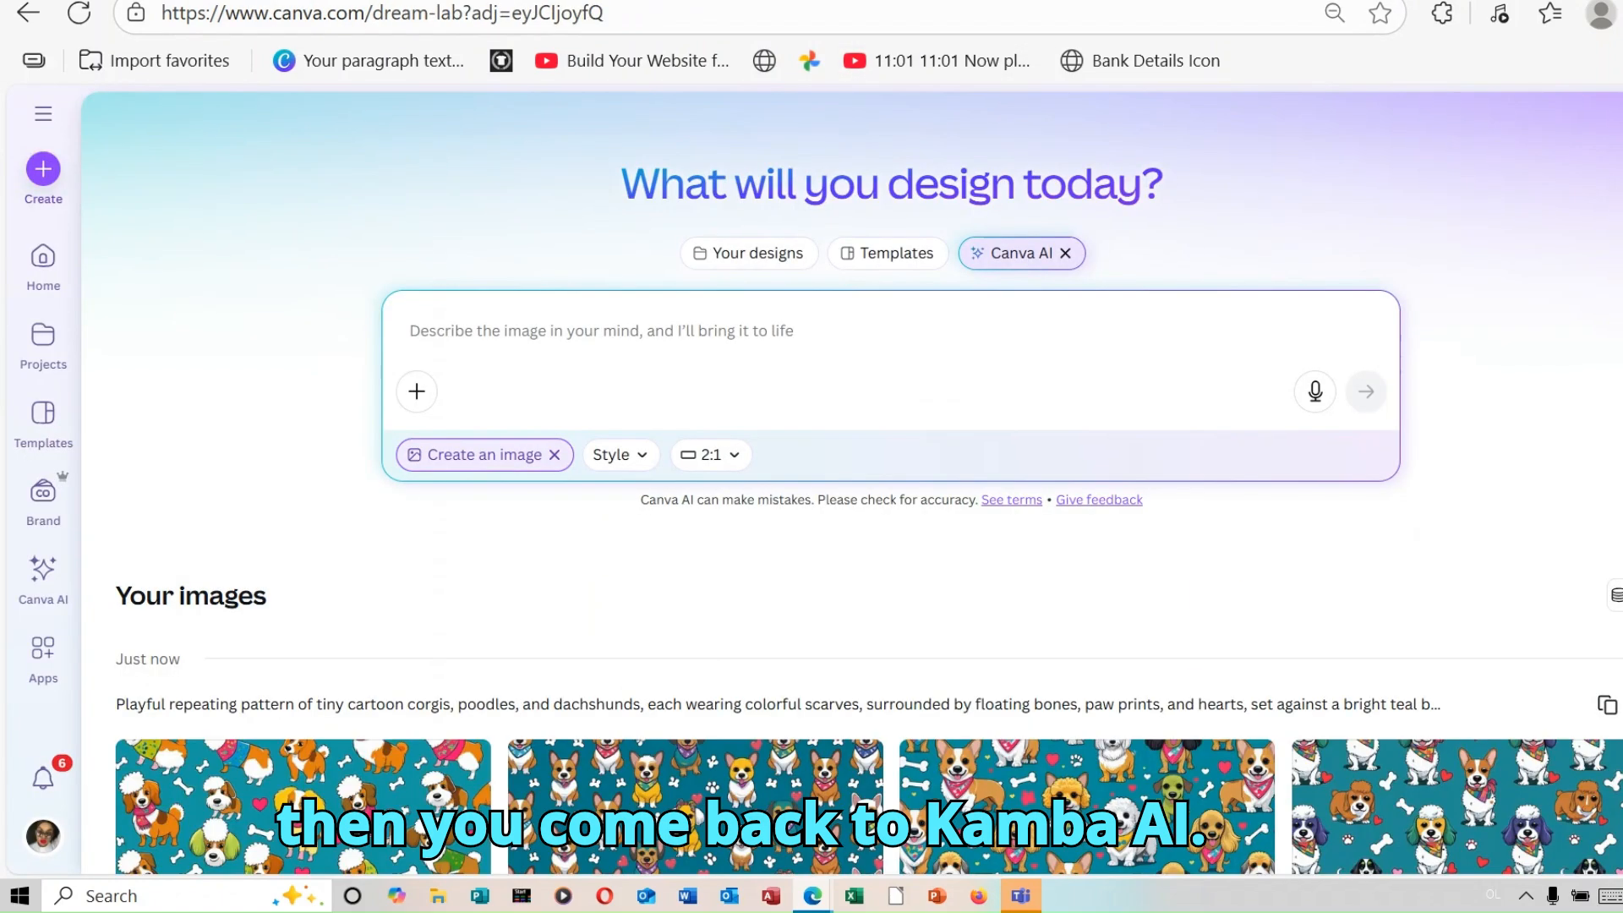
Step: Paste the copied Boho Chic prompt into the Canva AI image description
right_click(511, 330)
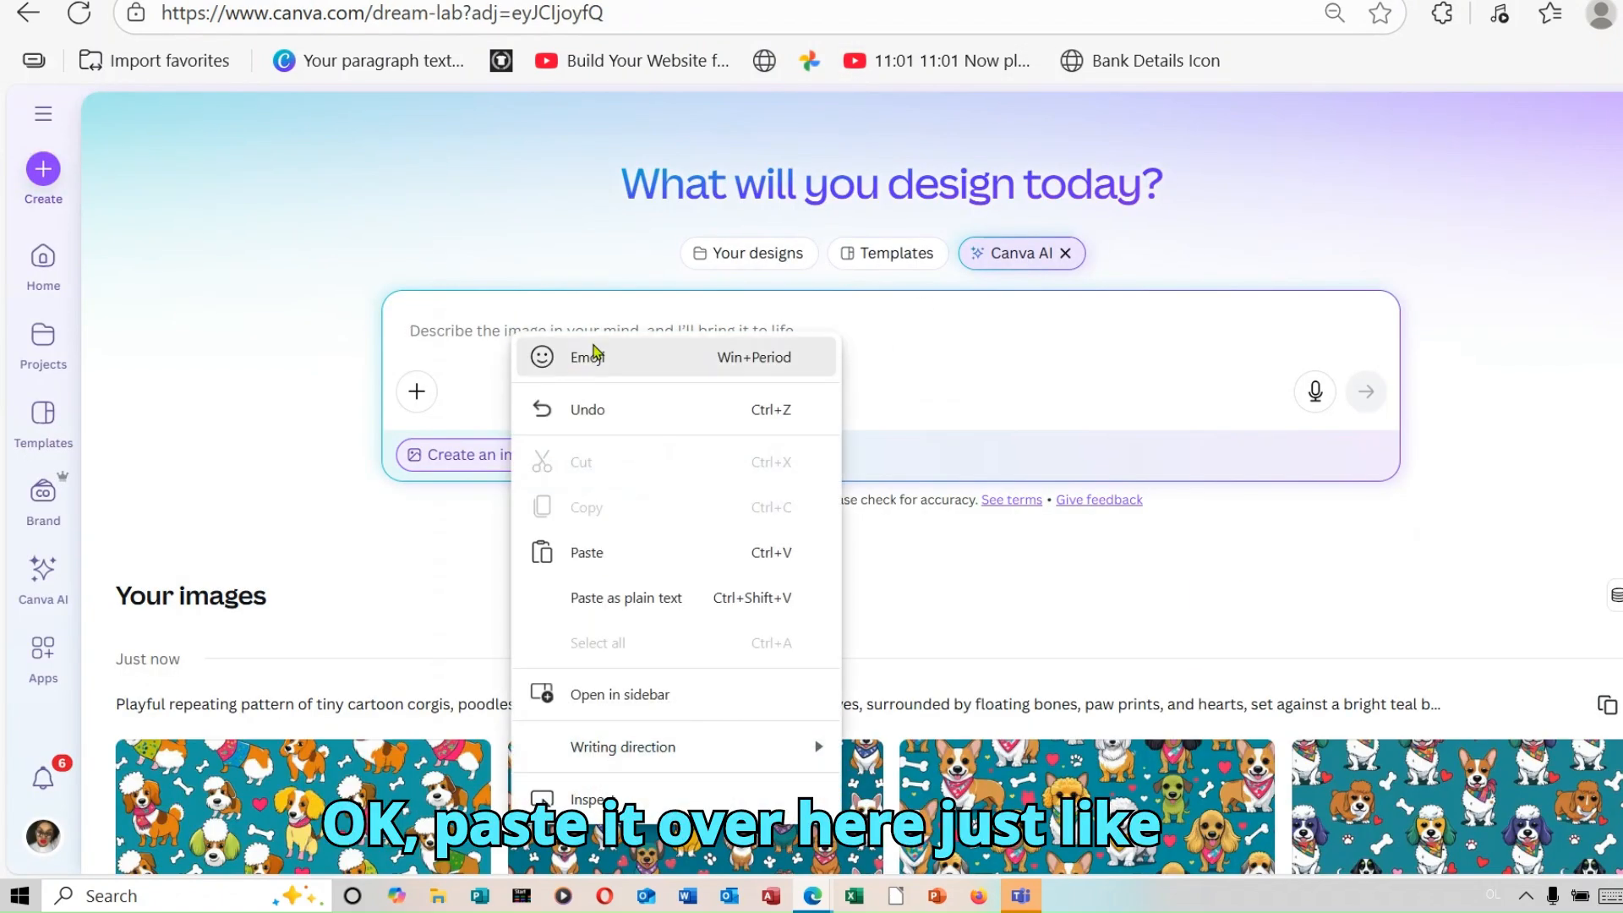
click(626, 553)
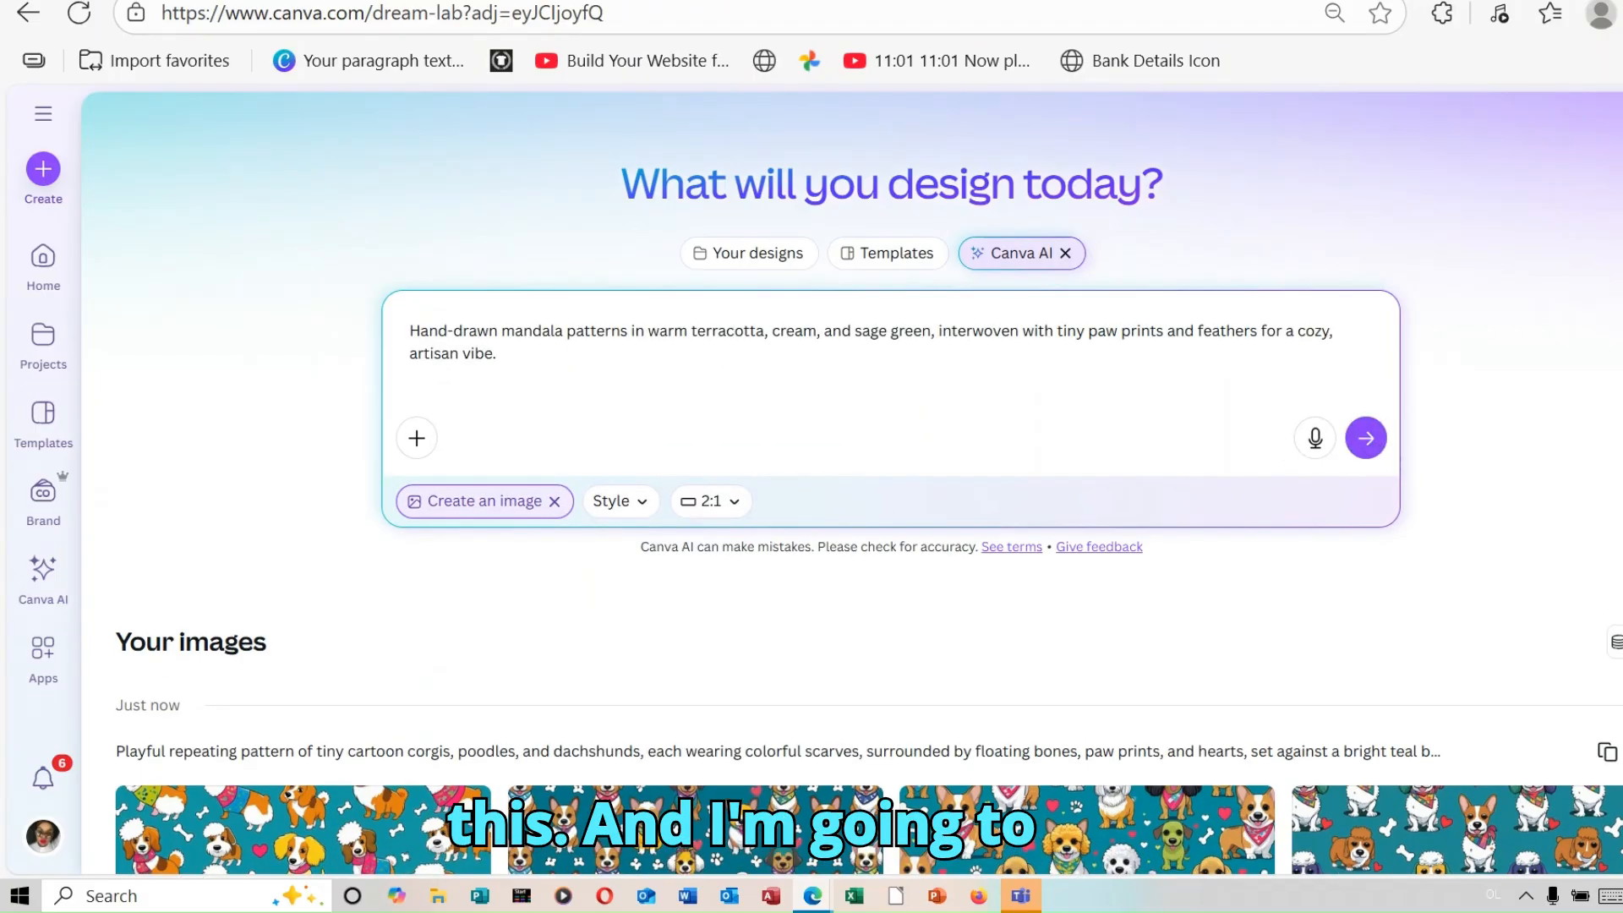
scroll(868, 482, down, 5)
scroll(868, 482, up, 1)
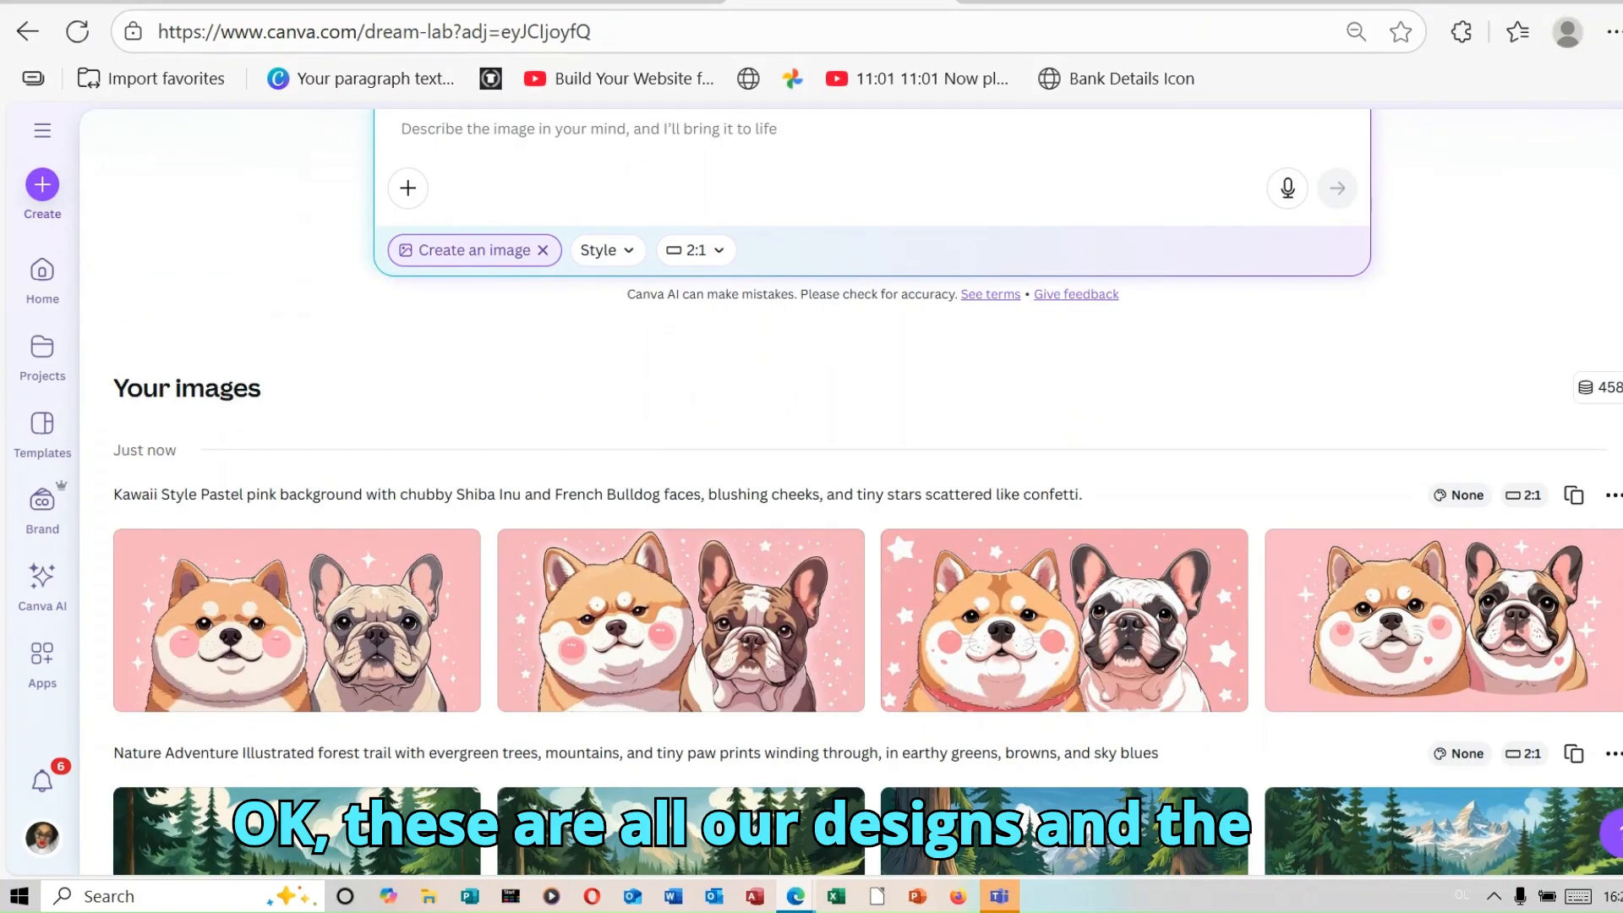
Step: Look through the generated designs and open the fourth Boho Chic image, the terracotta flower mandala with paw prints, in the editor
scroll(867, 491, down, 7)
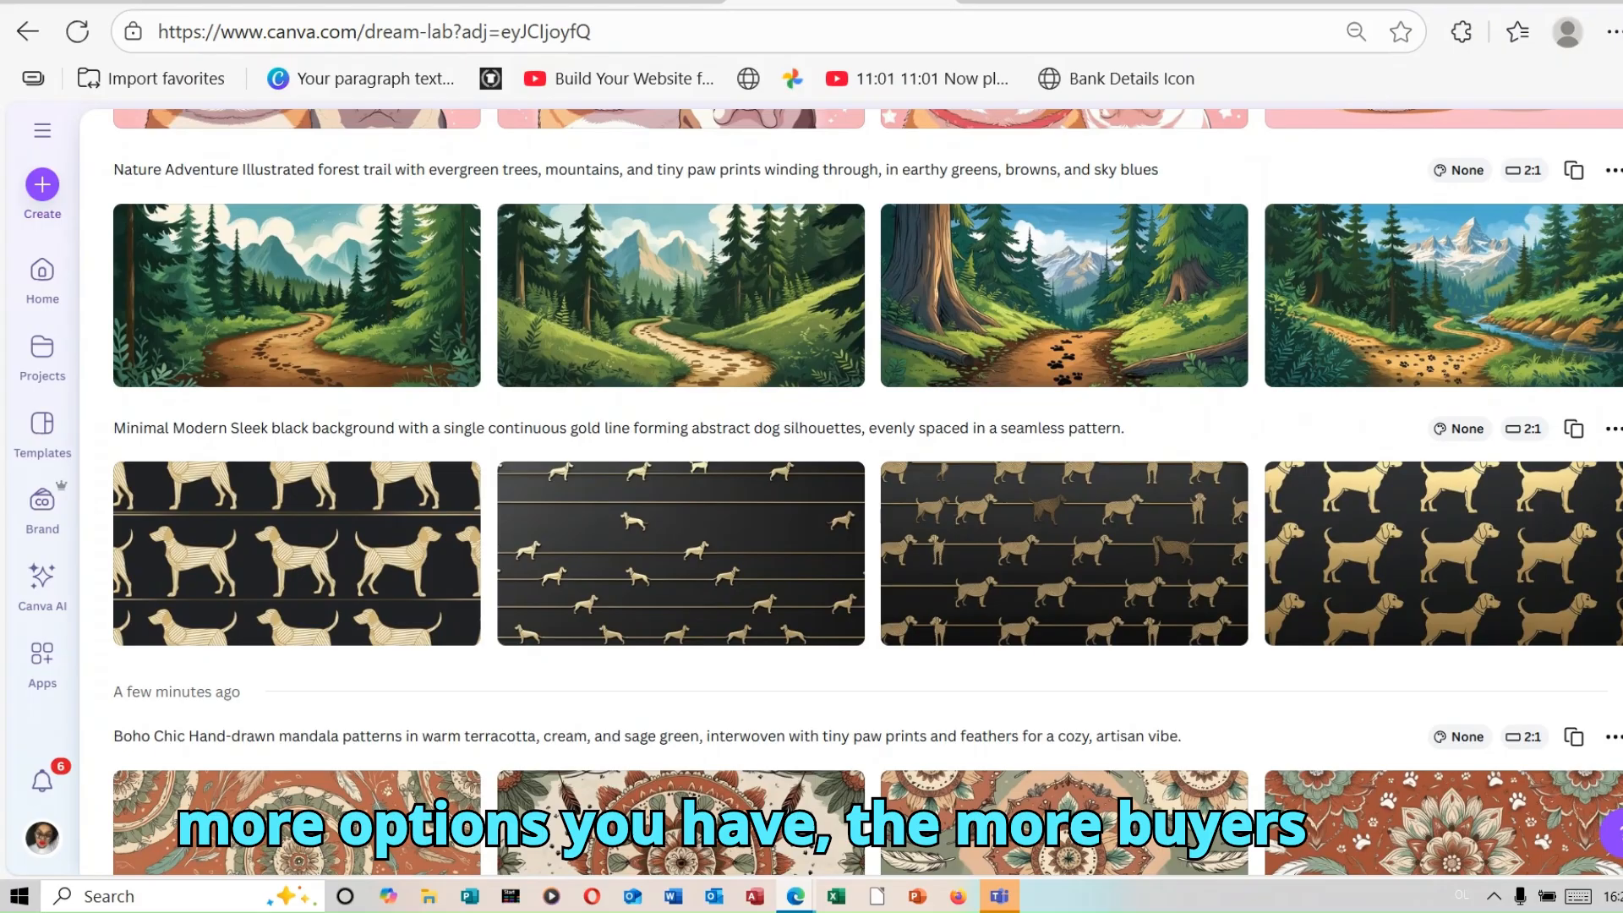
scroll(868, 492, down, 3)
scroll(867, 492, down, 4)
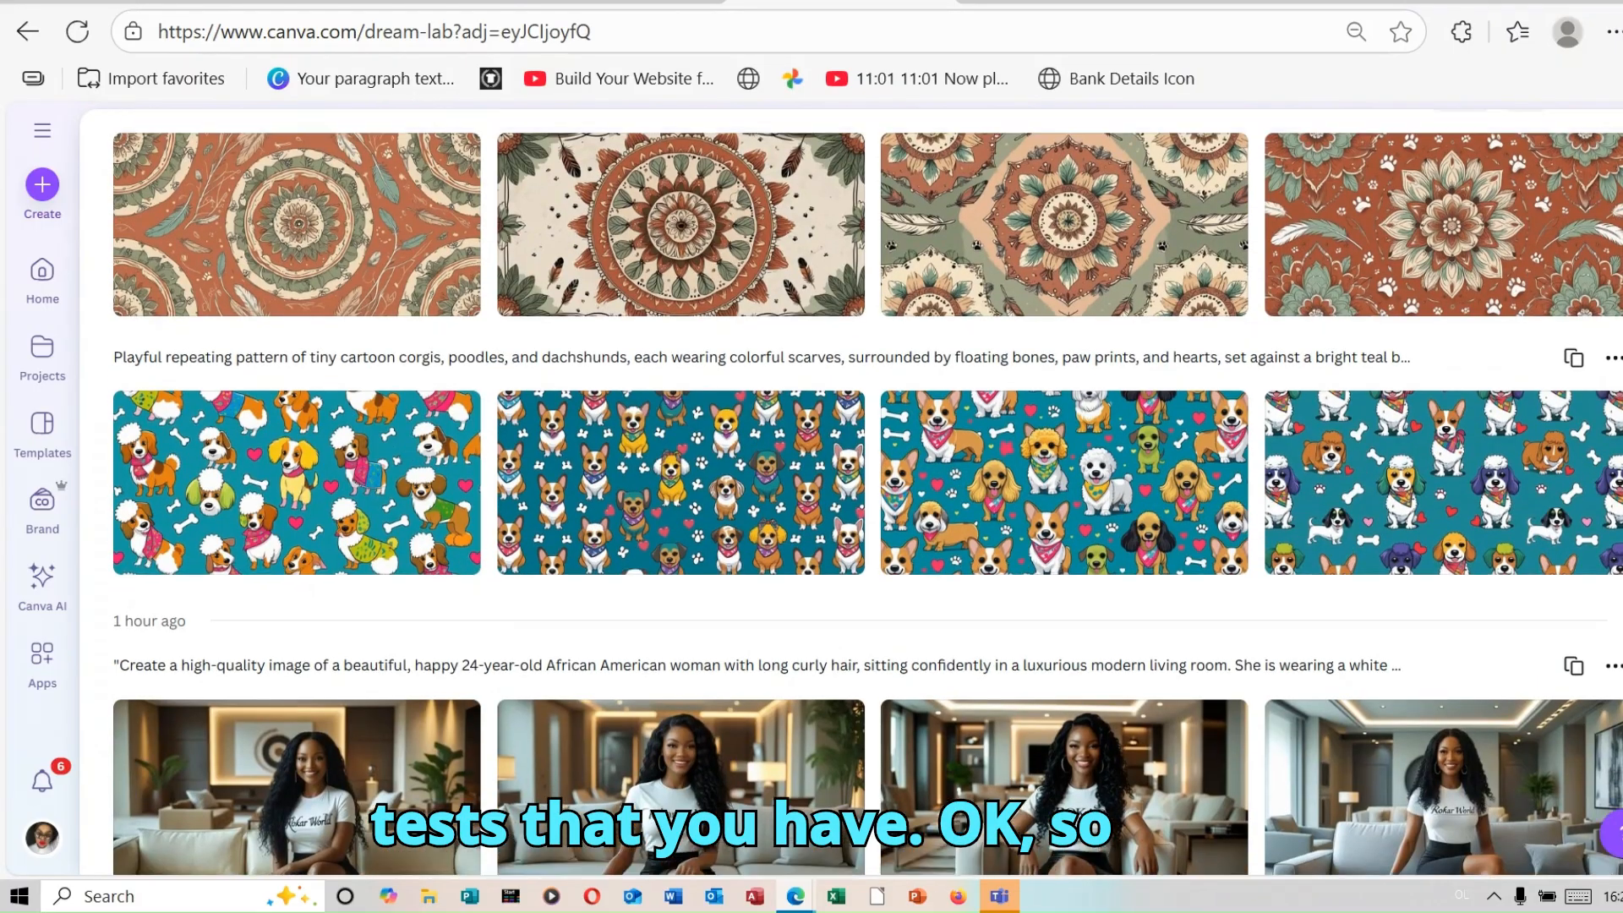
scroll(867, 492, up, 1)
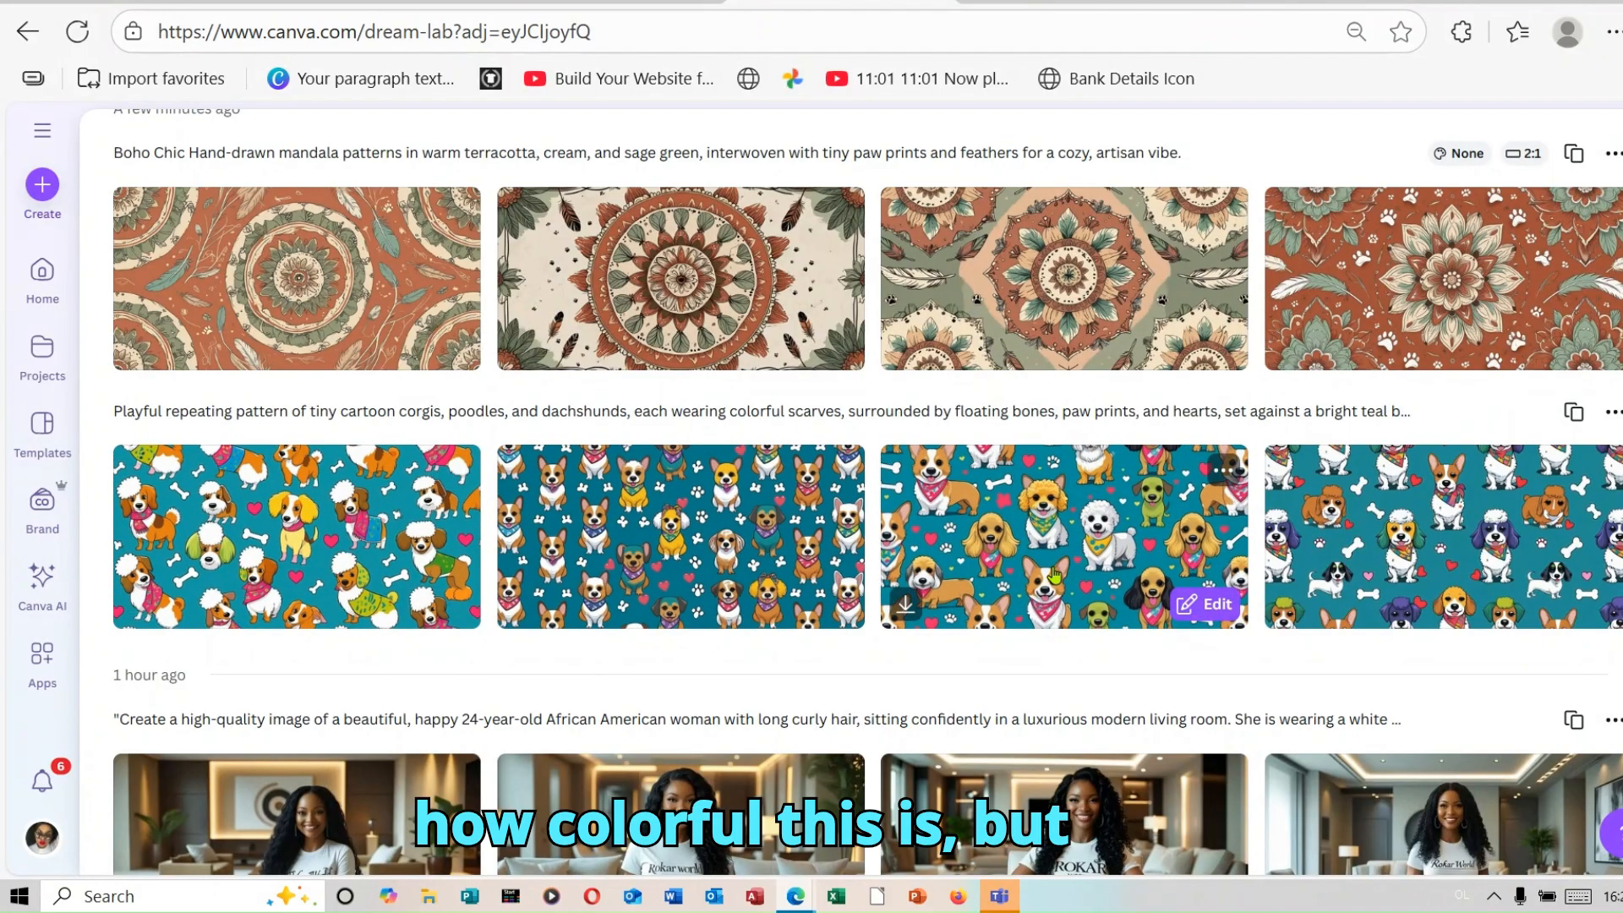
mouse_move(1415, 316)
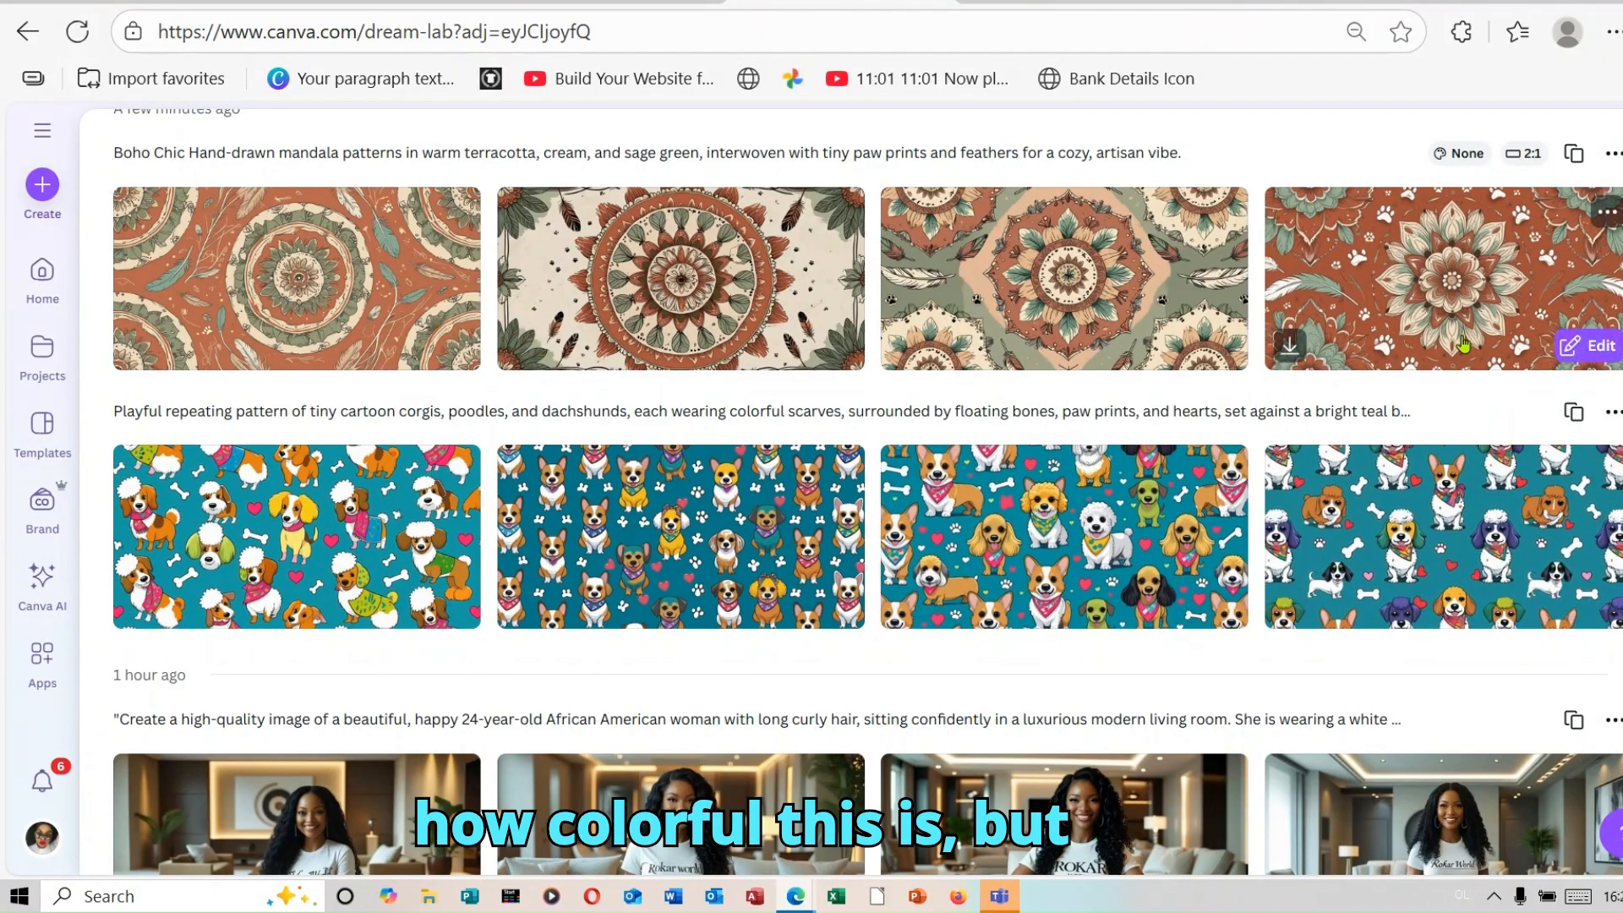
click(1408, 273)
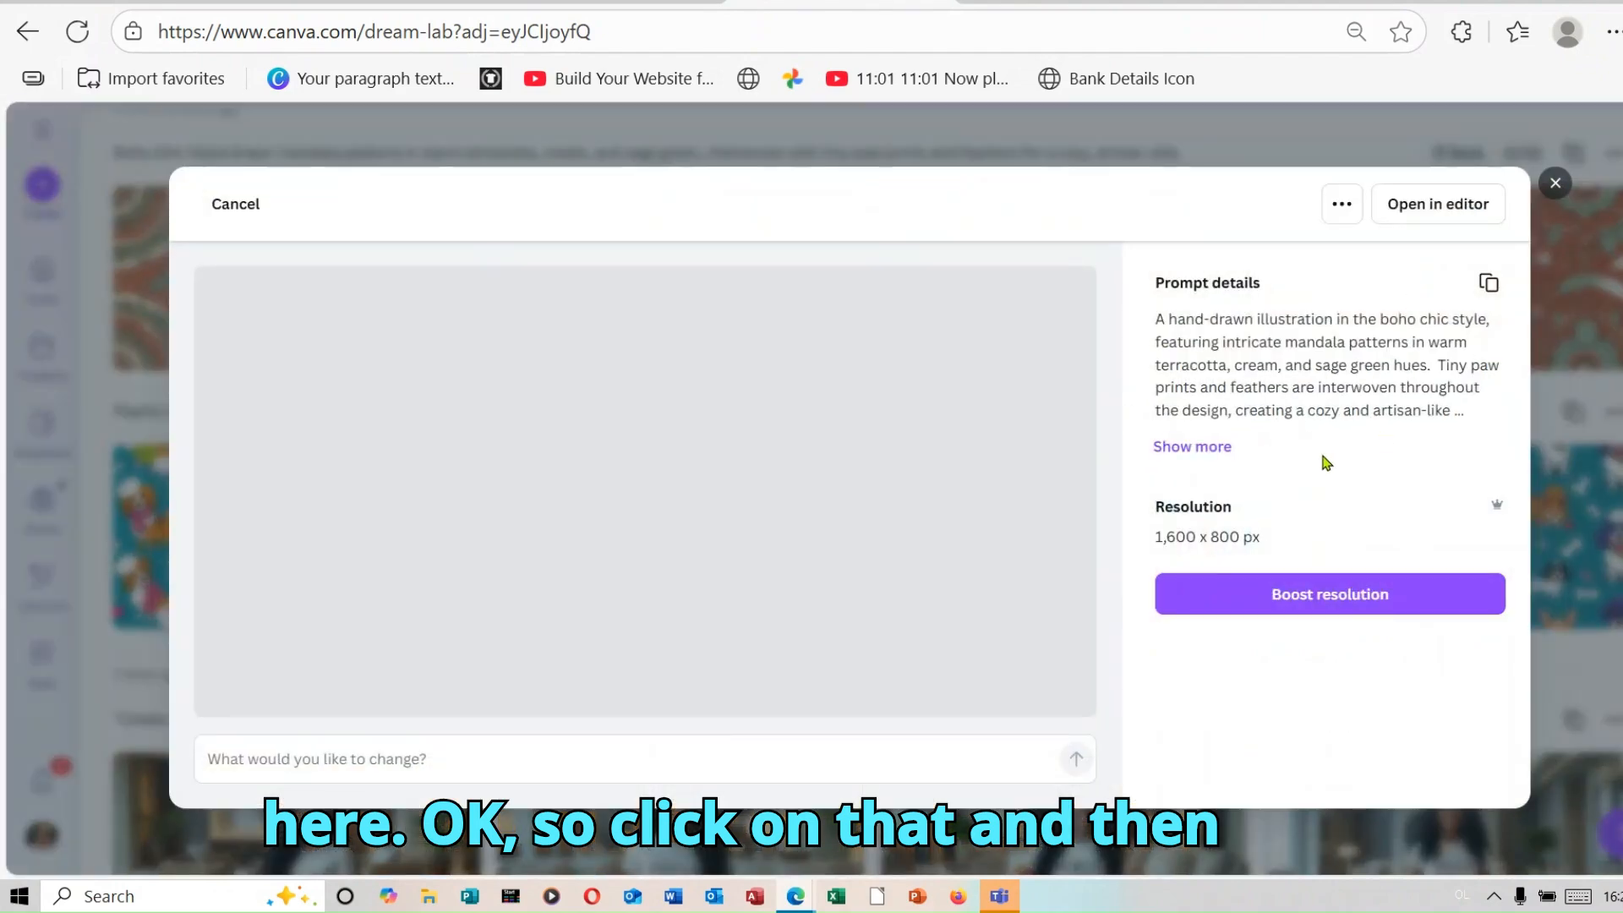
click(1434, 212)
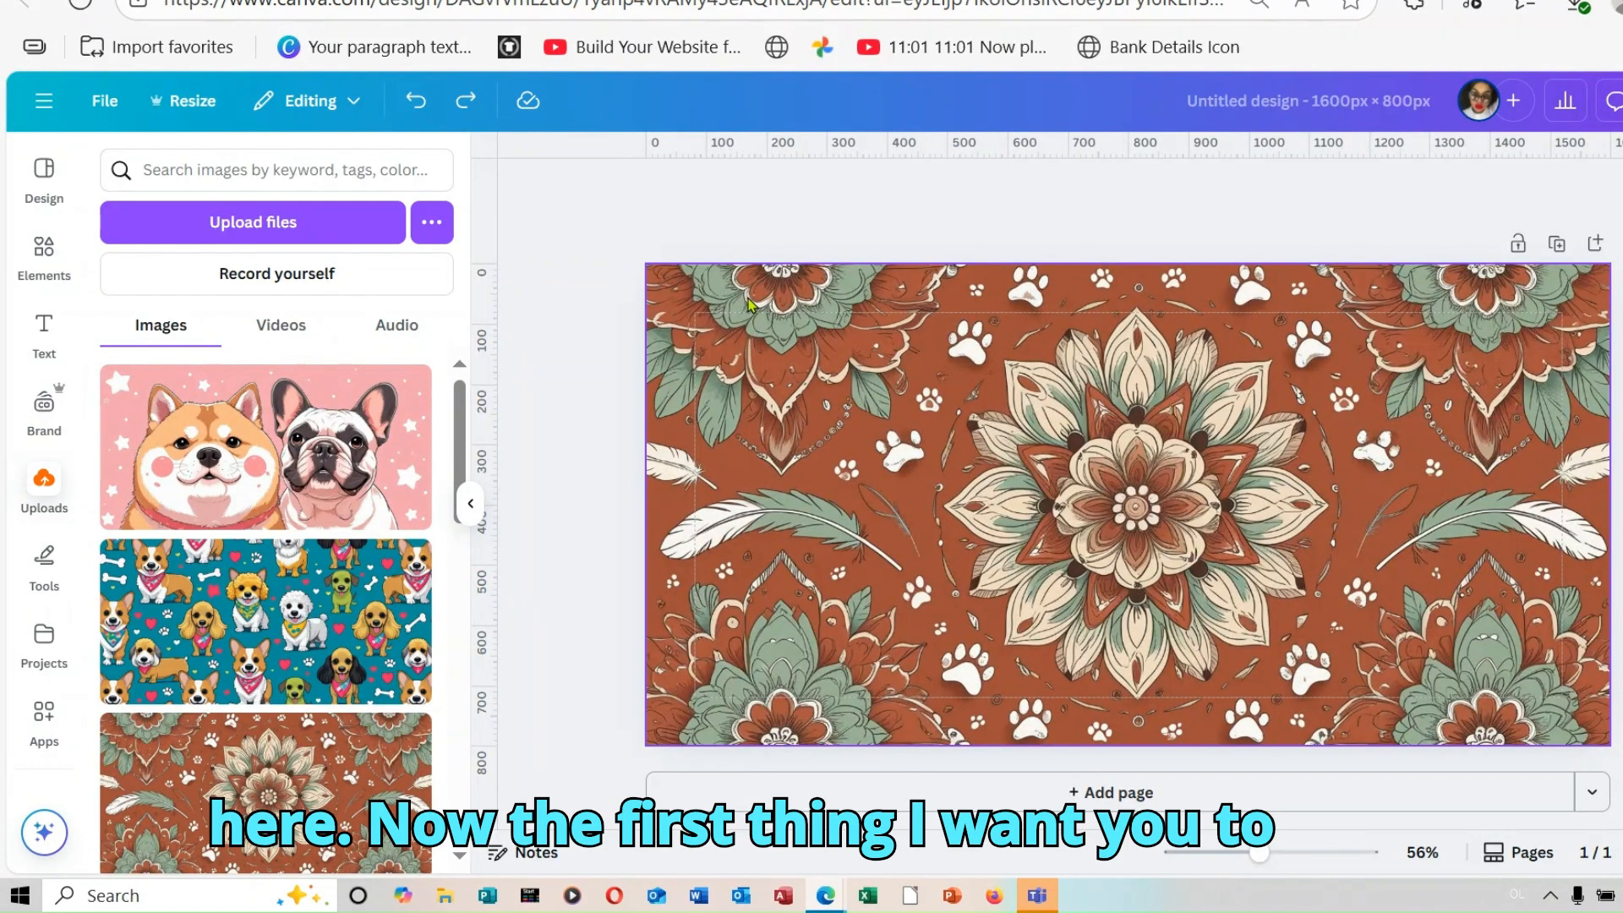
Step: Set the width of a custom resize for the mandala design to 5764 px
click(201, 111)
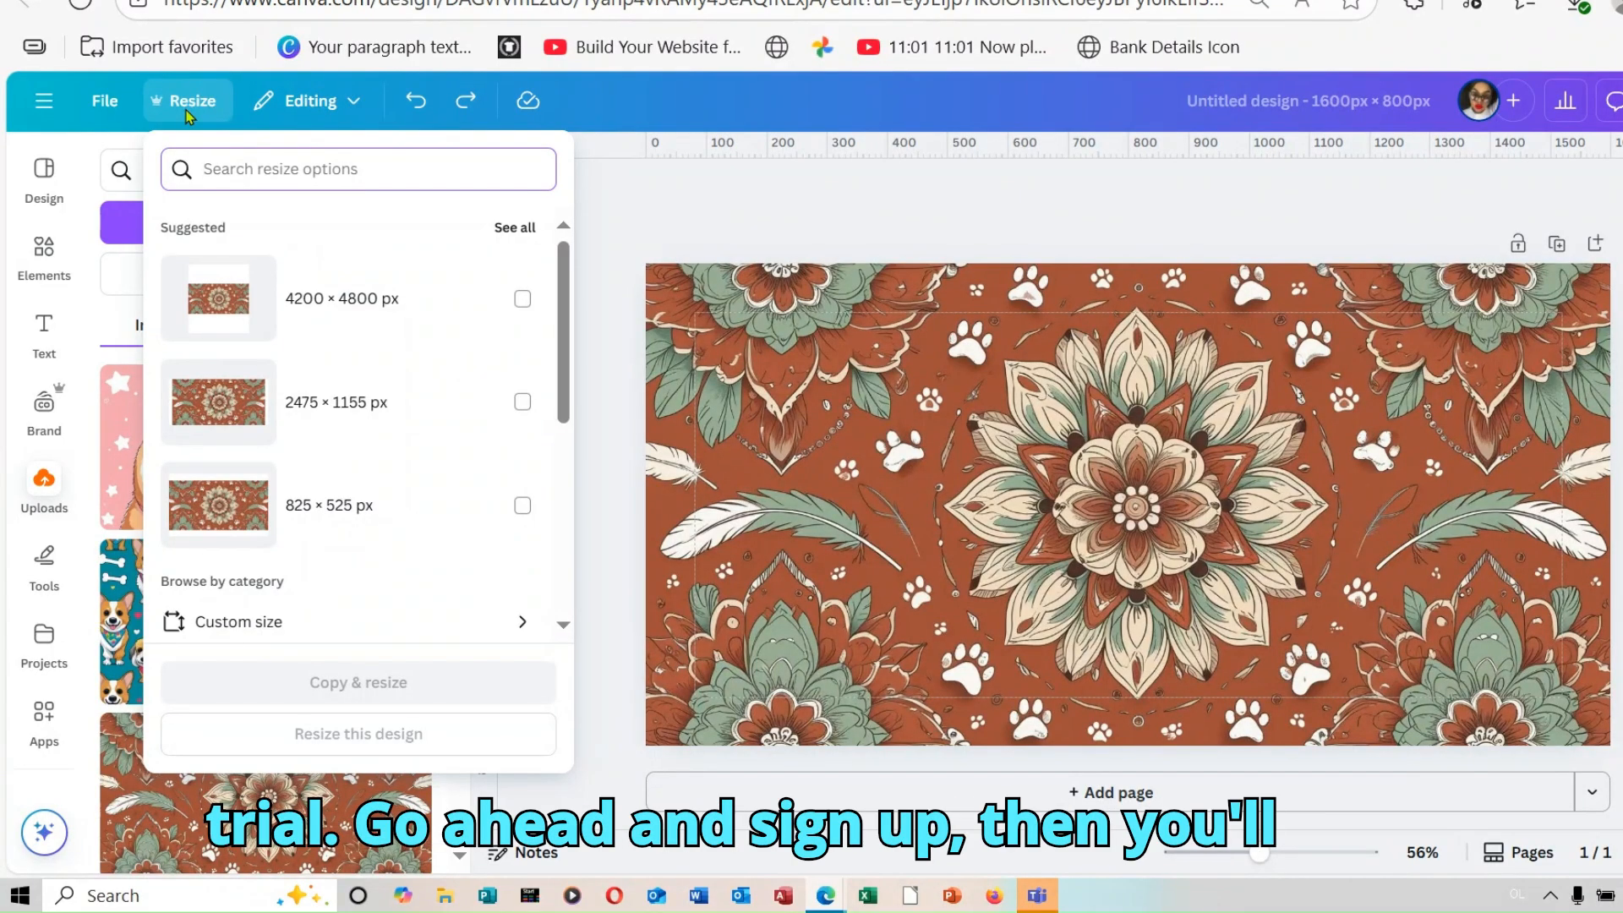
click(316, 636)
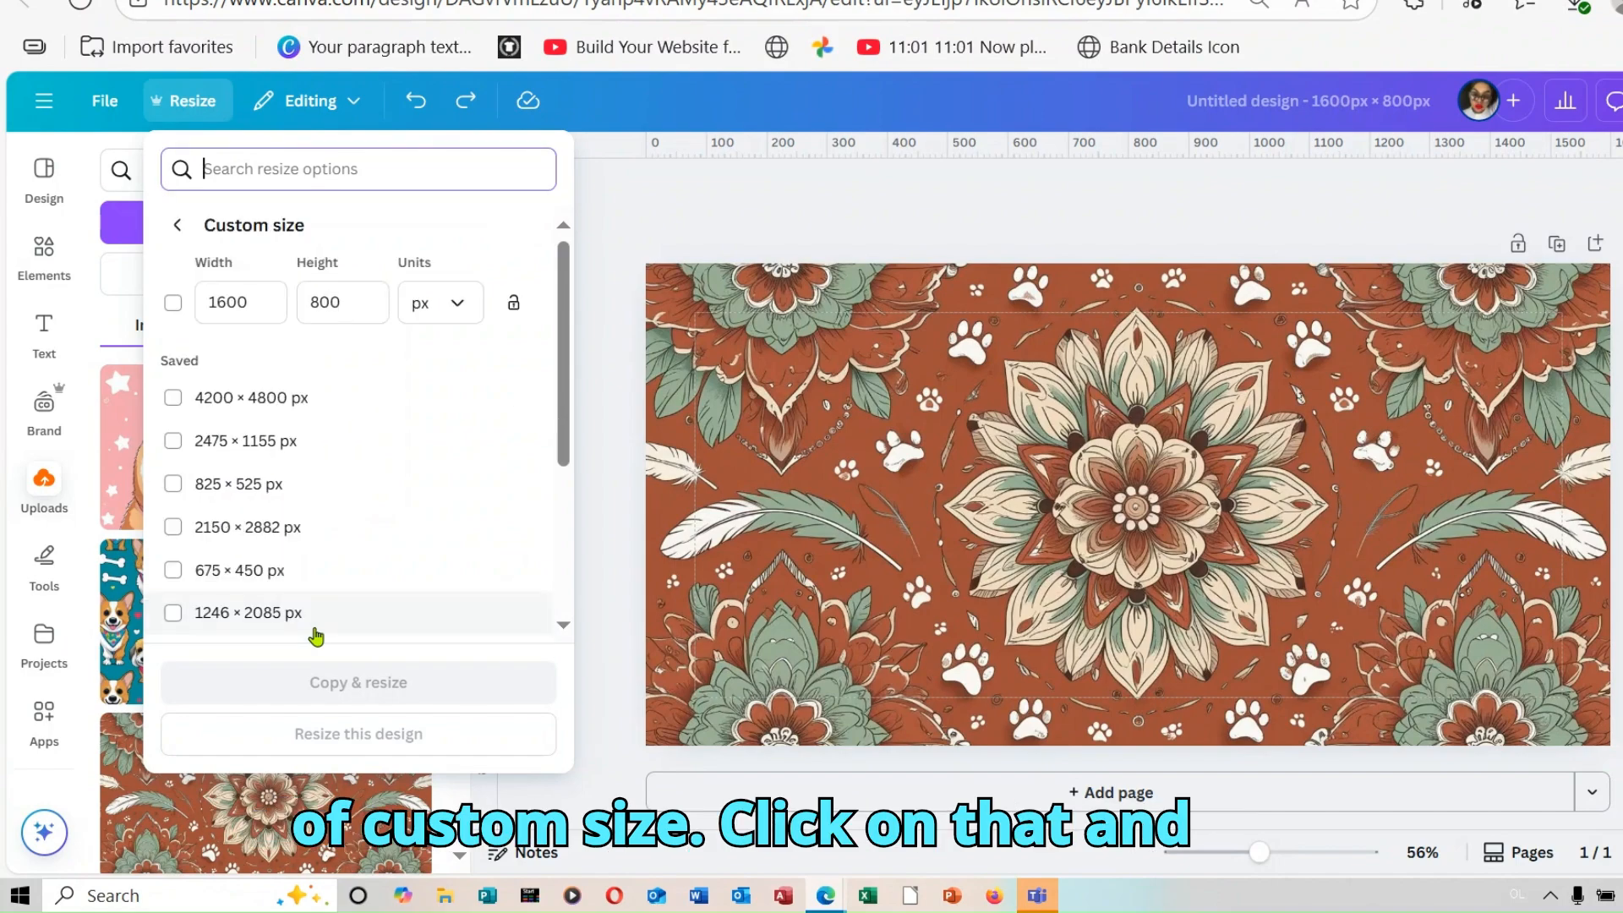
click(257, 309)
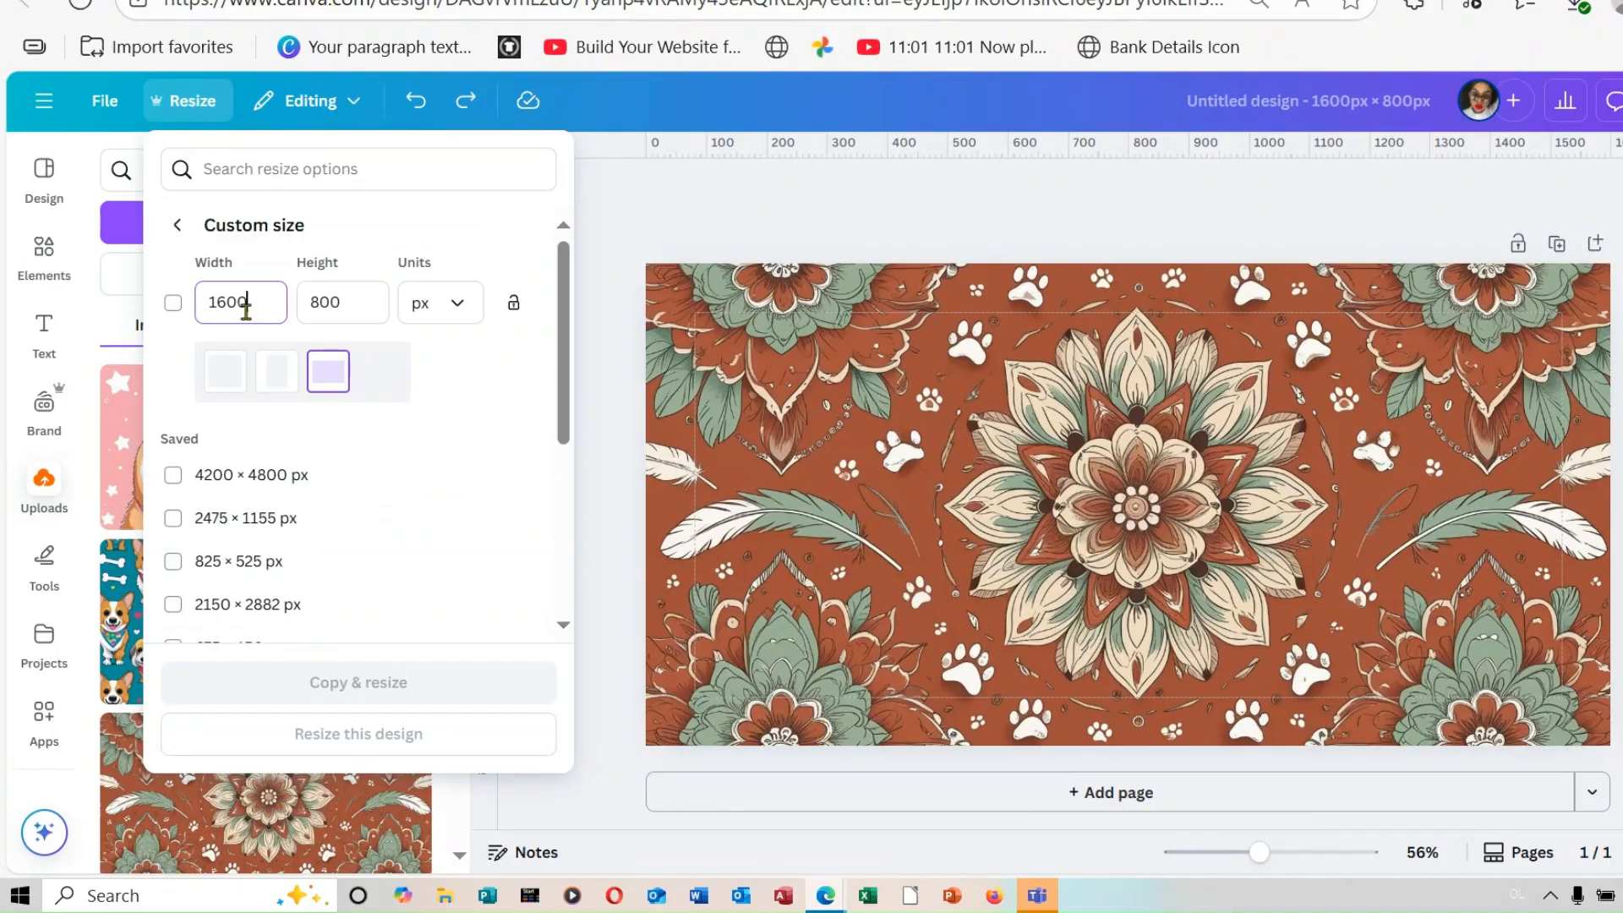
drag(257, 310, 180, 315)
key(BackSpace)
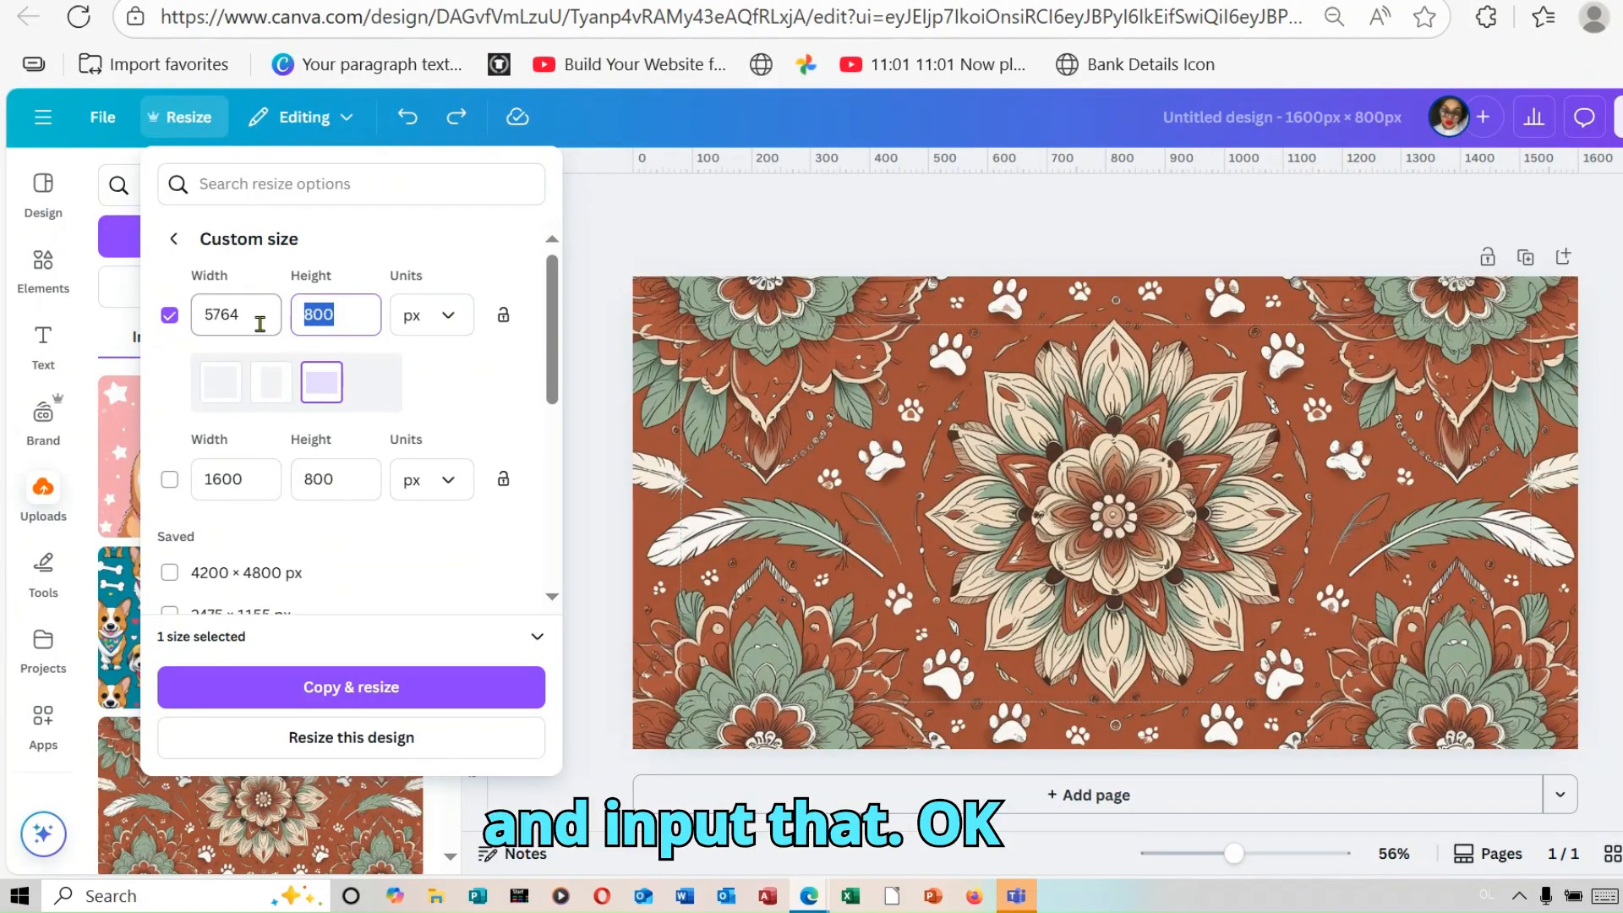
click(258, 322)
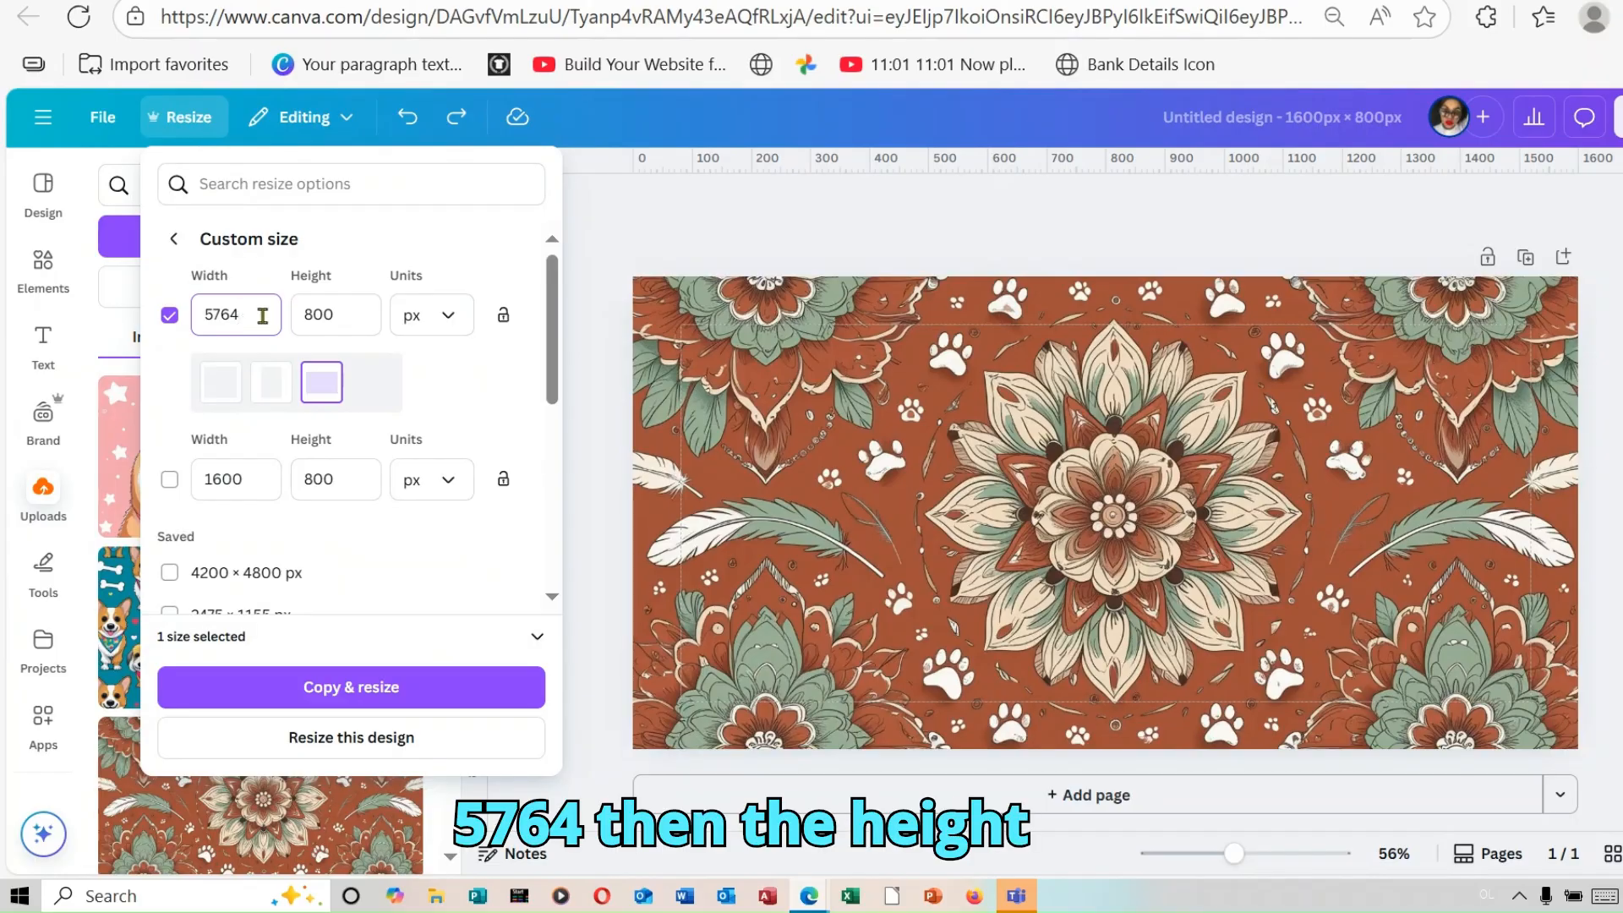
Step: Check the print area height in Printify, set the custom height to 229 px in Canva and resize the current design
click(351, 309)
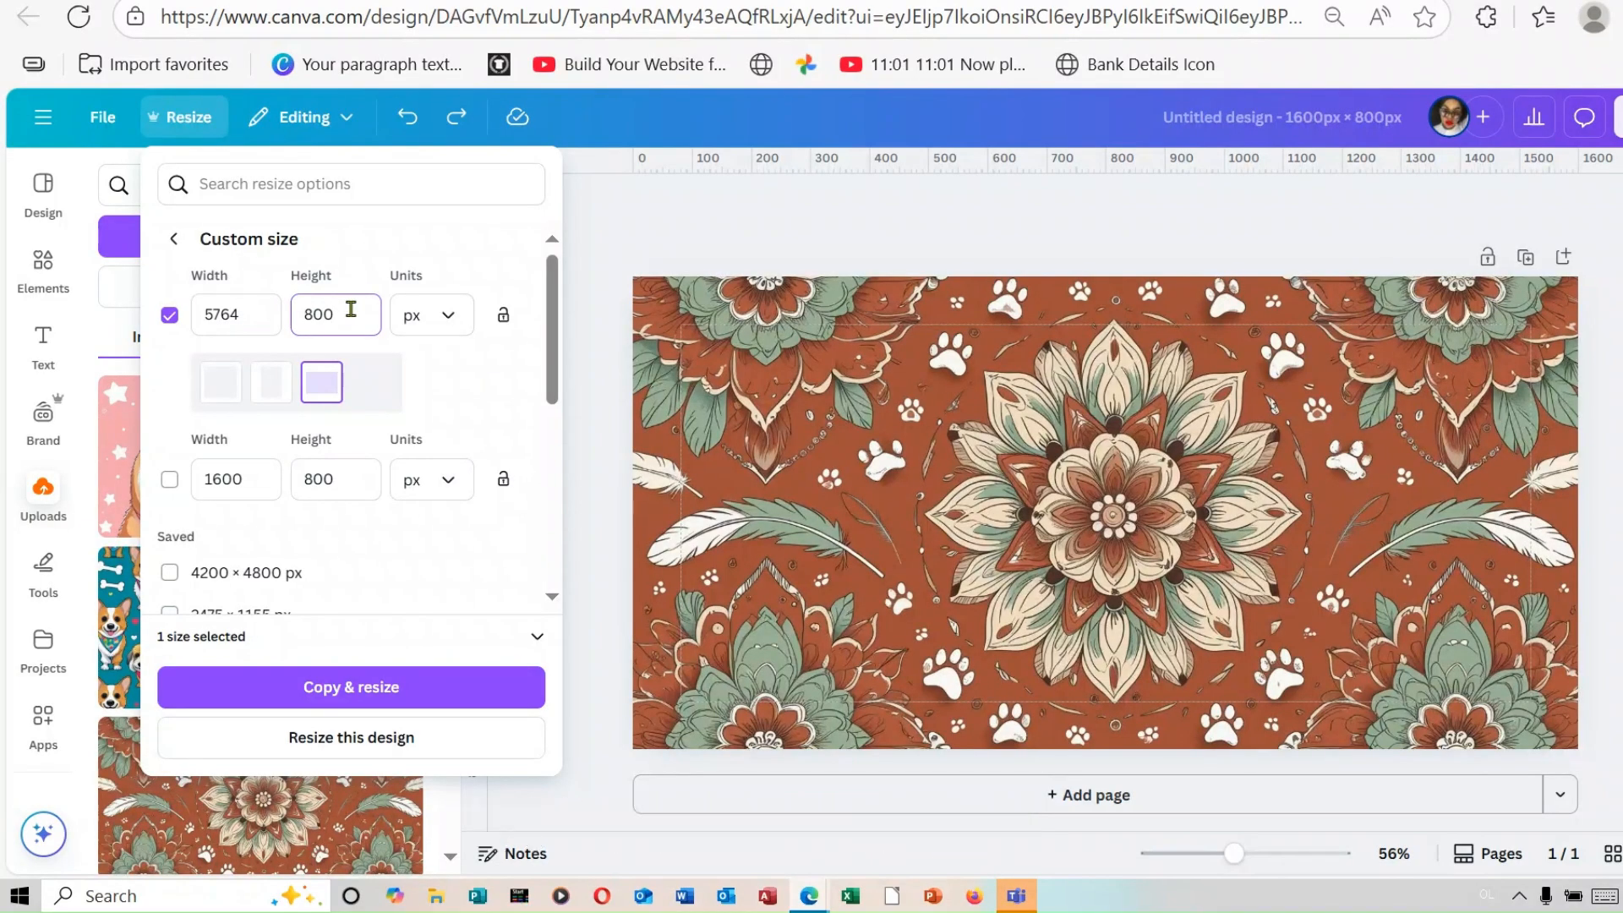
key(BackSpace)
key(BackSpace)
key(BackSpace)
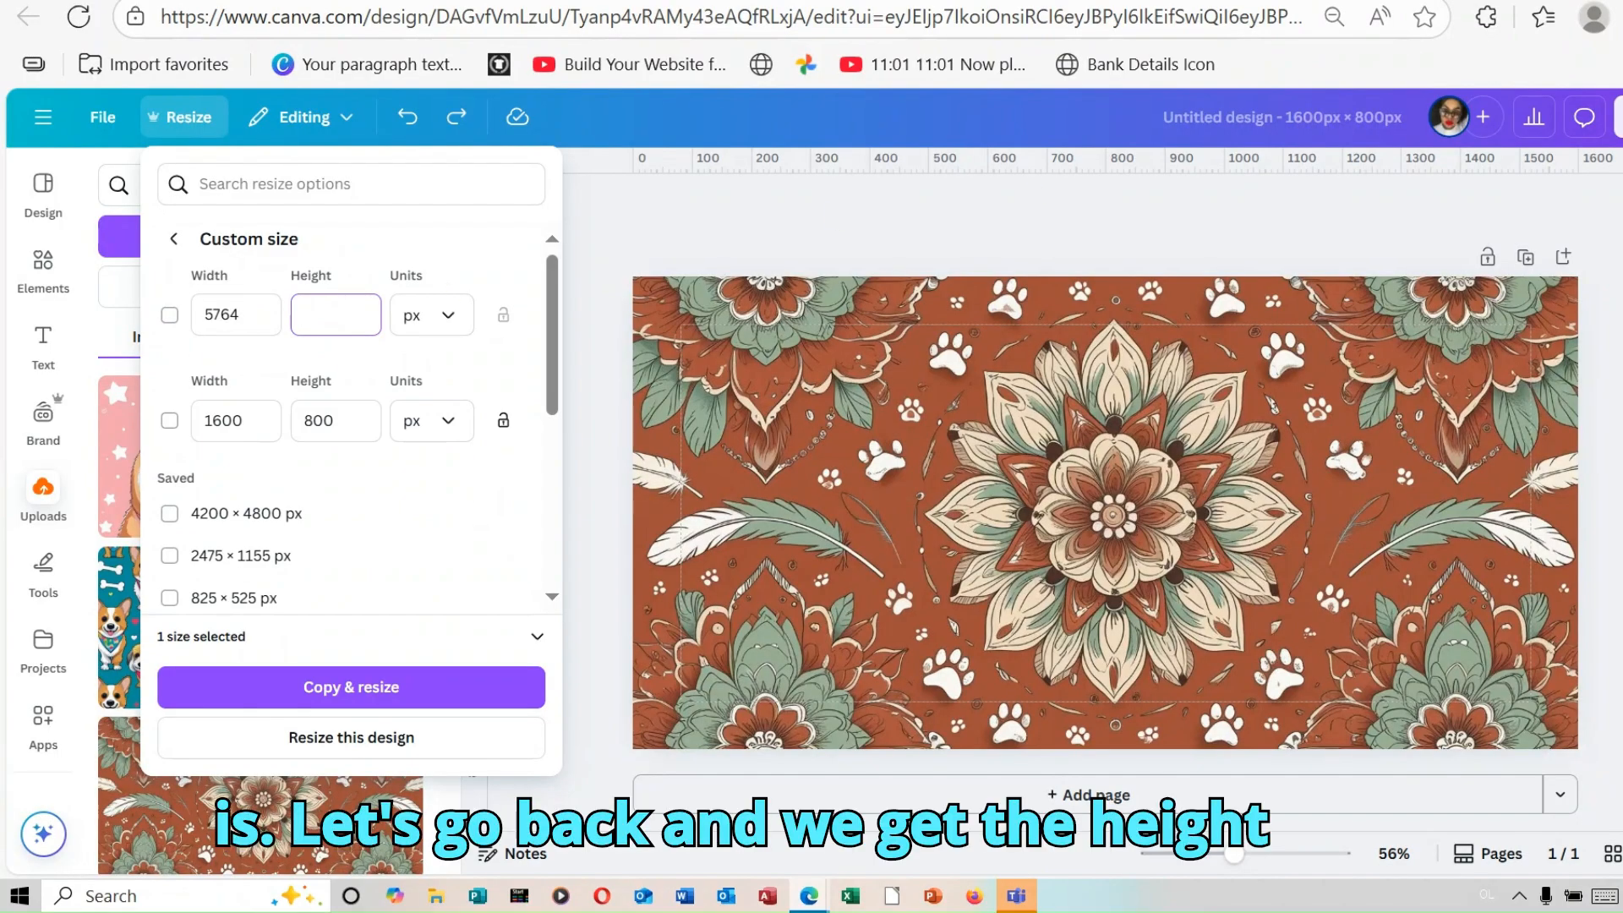
key(ctrl+Tab)
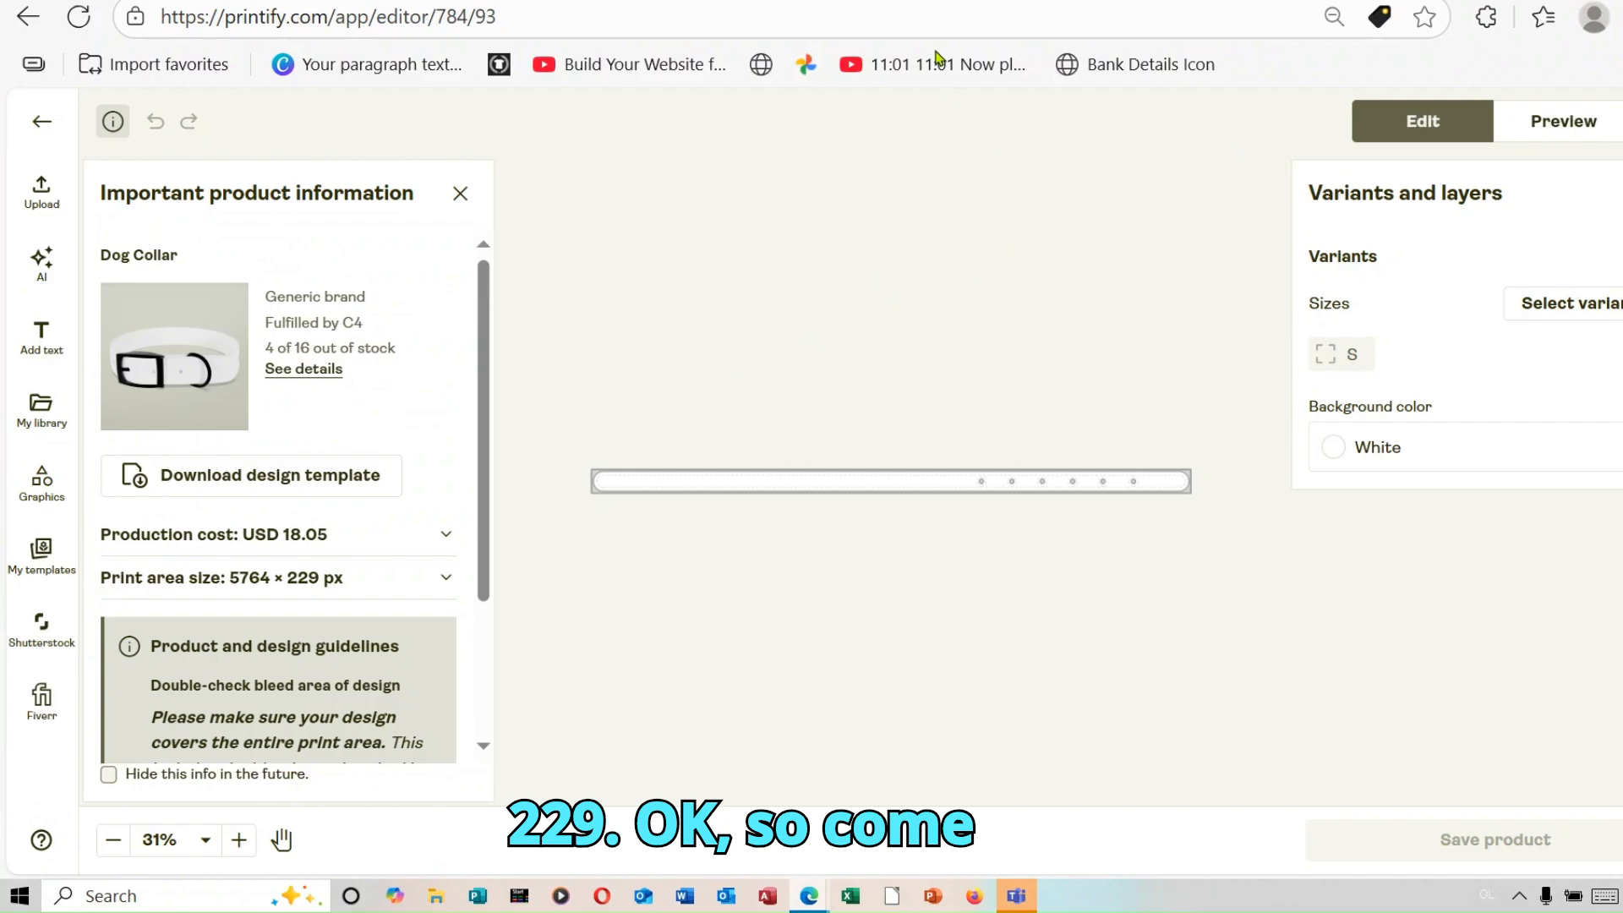
key(ctrl+shift+Tab)
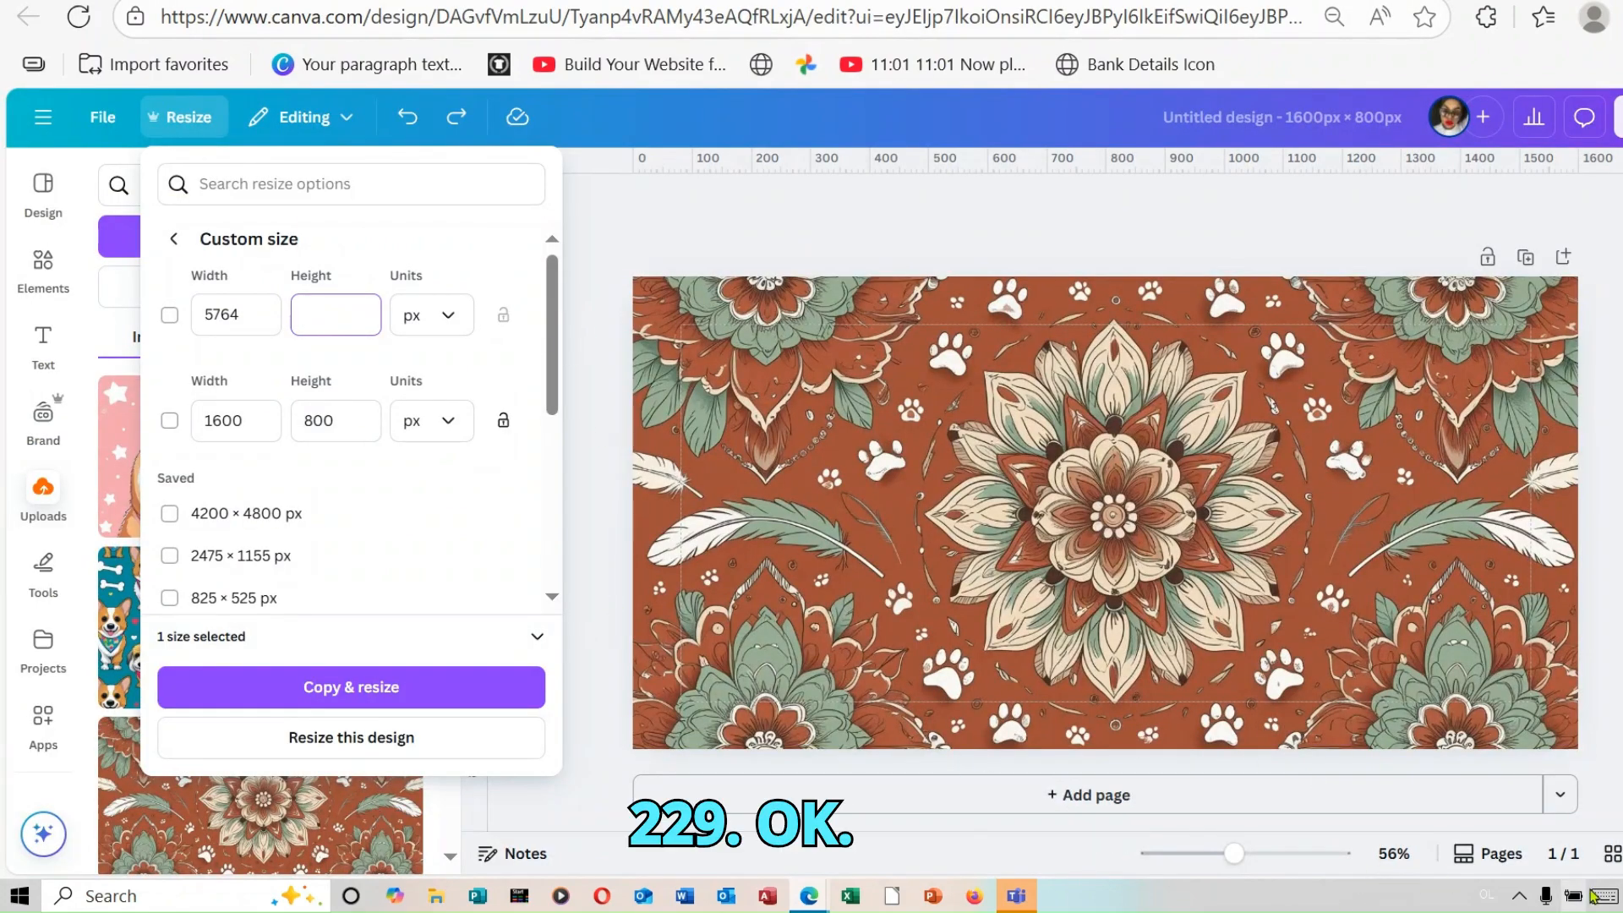
click(1605, 896)
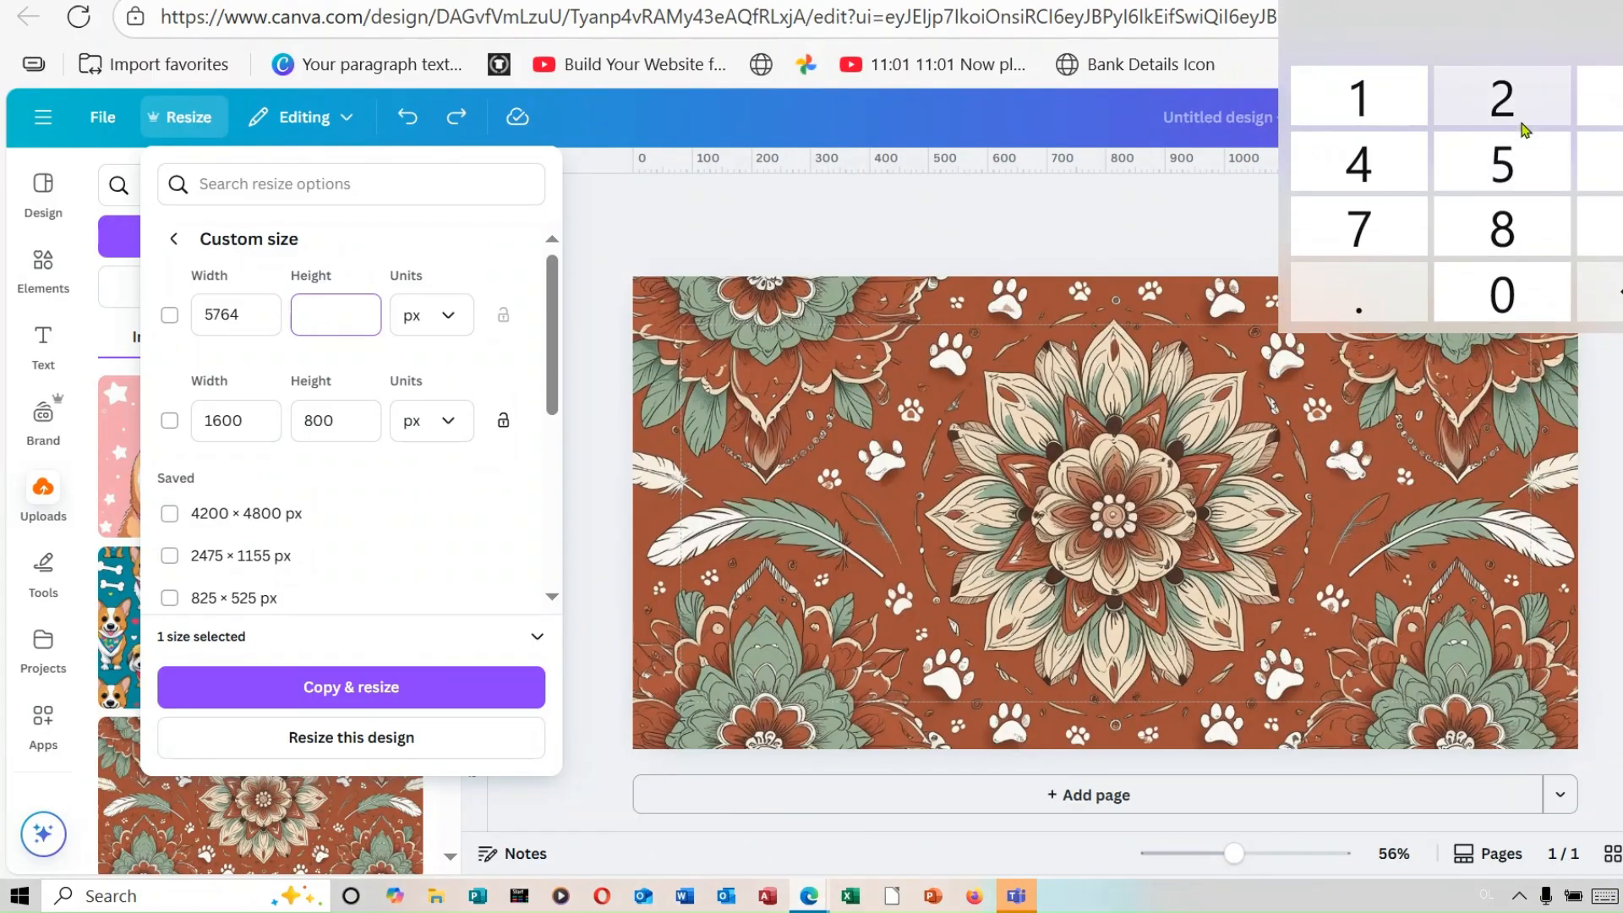
click(1502, 98)
click(1502, 98)
click(1596, 226)
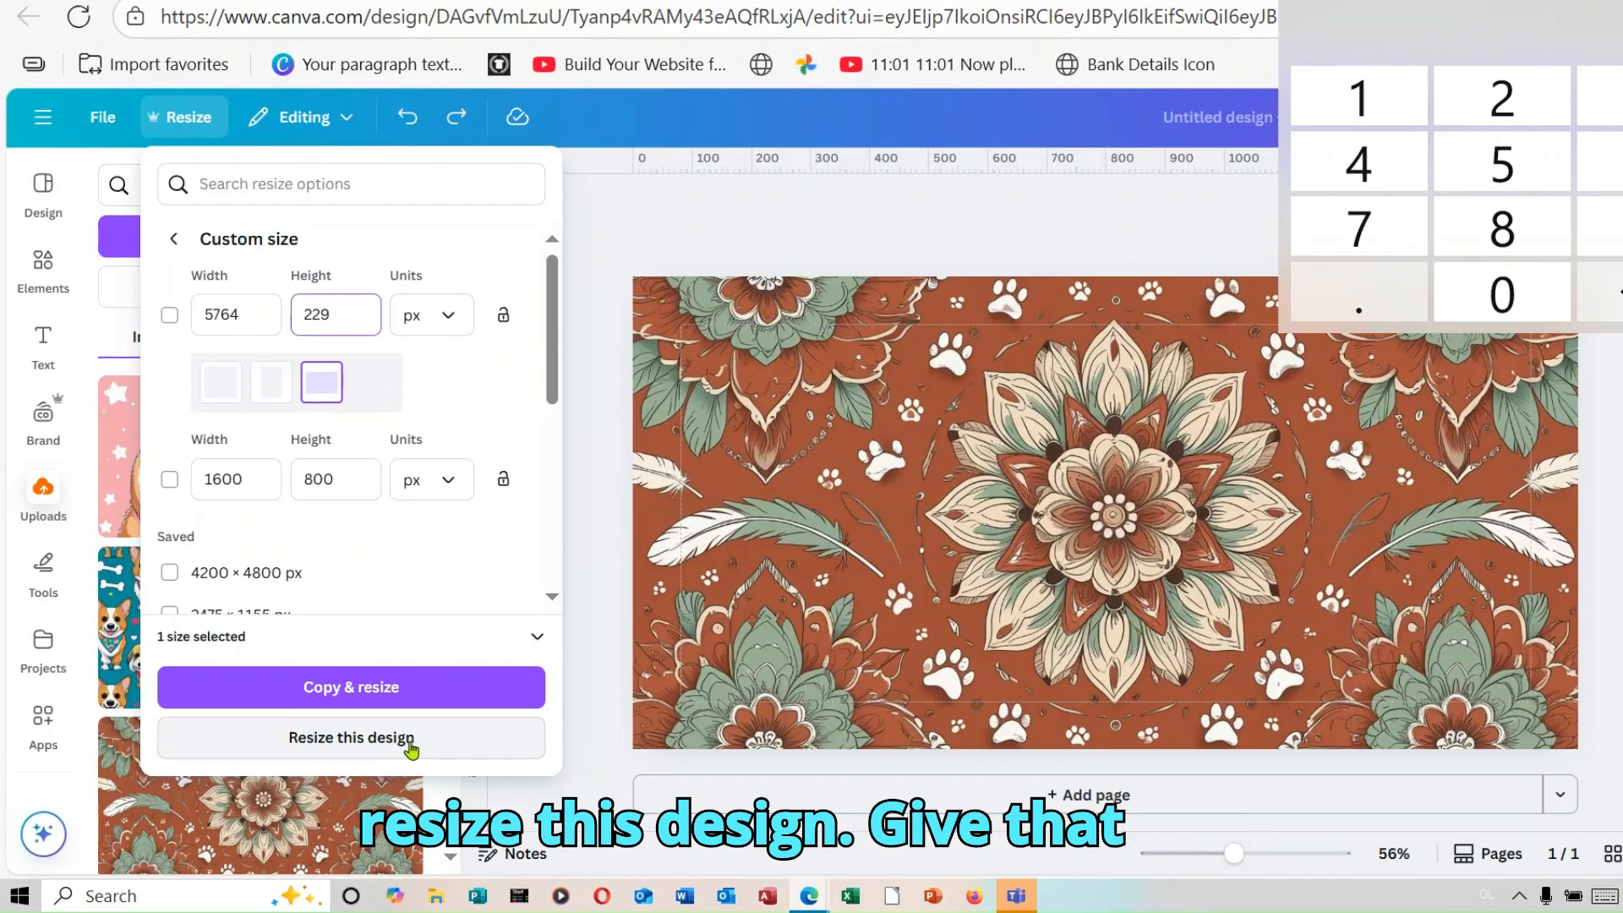
click(411, 742)
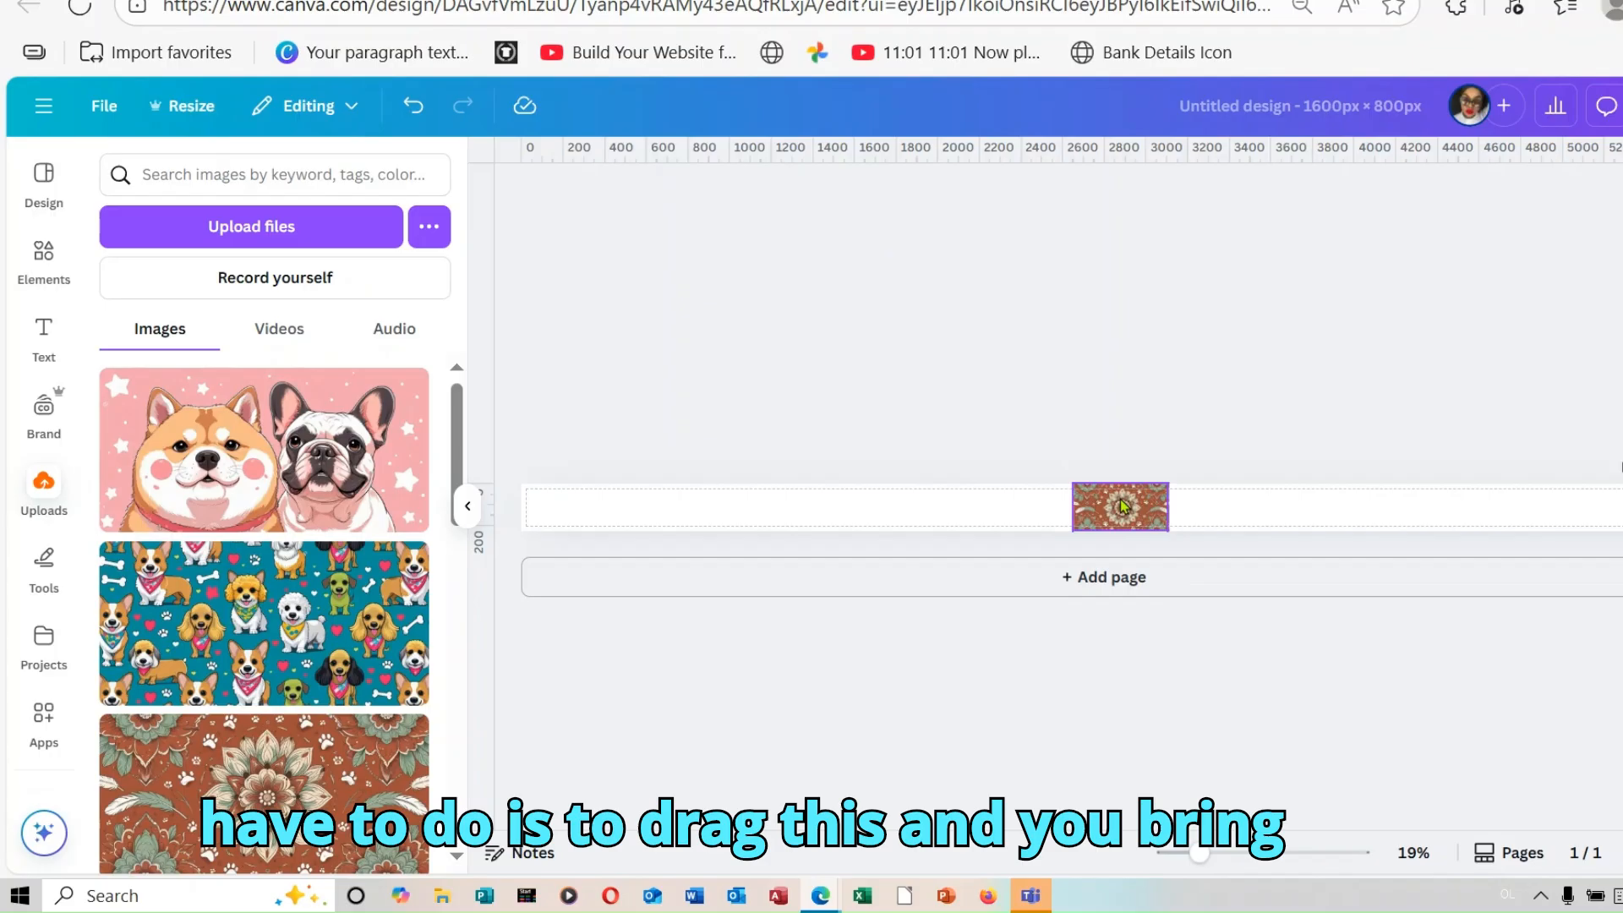
Step: Move the mandala image to the left end of the canvas strip and place a duplicate directly beside it
drag(1119, 506, 571, 507)
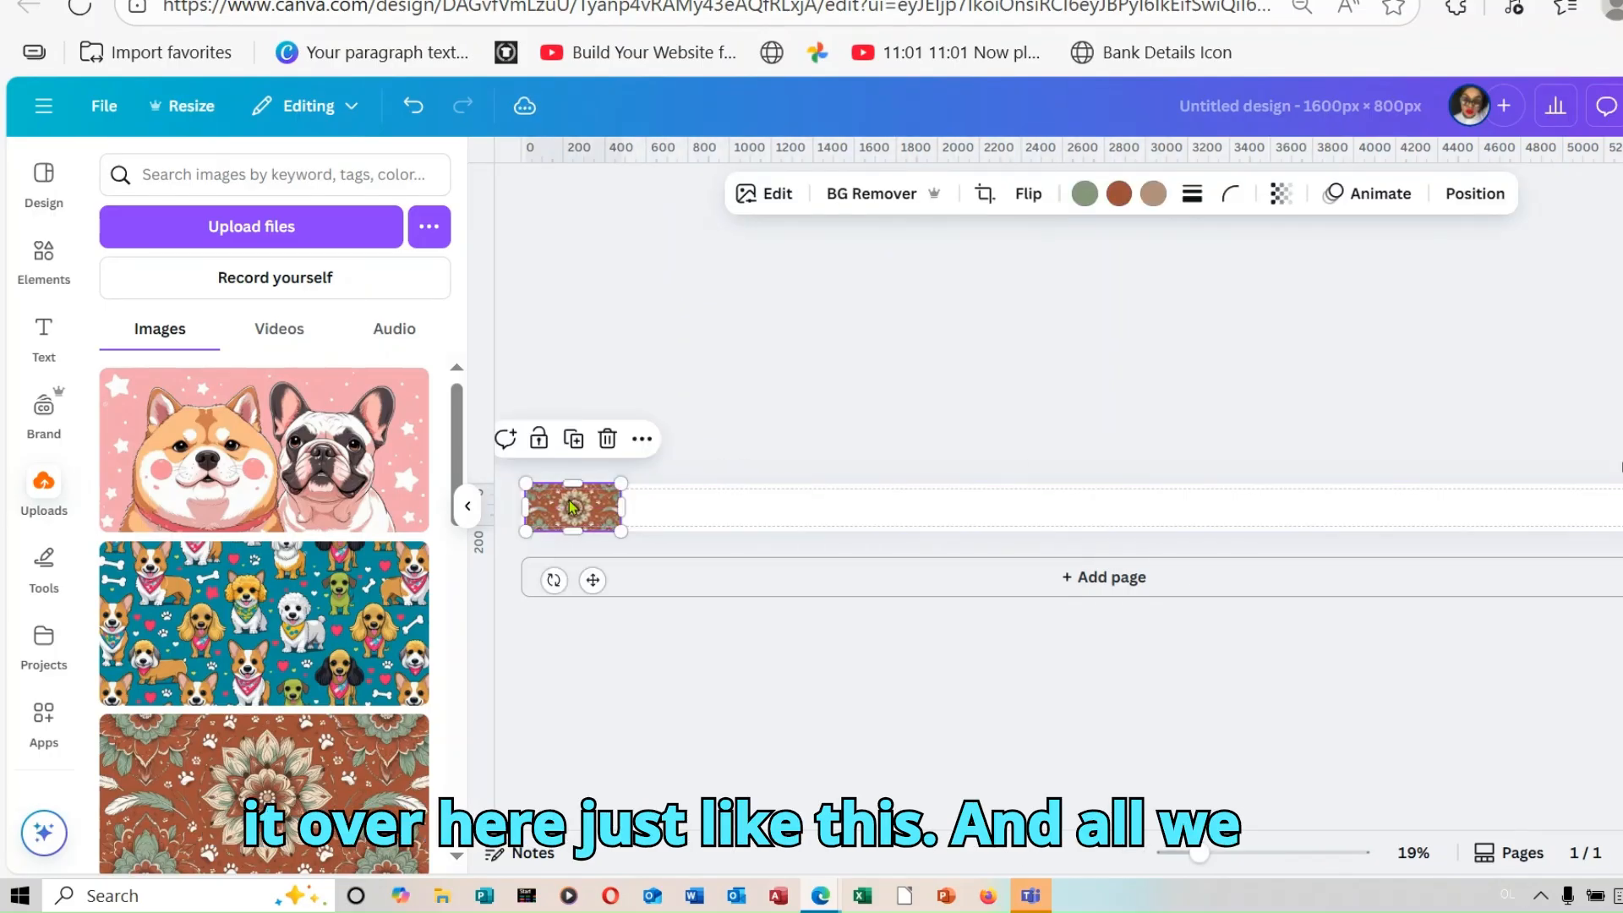
right_click(571, 507)
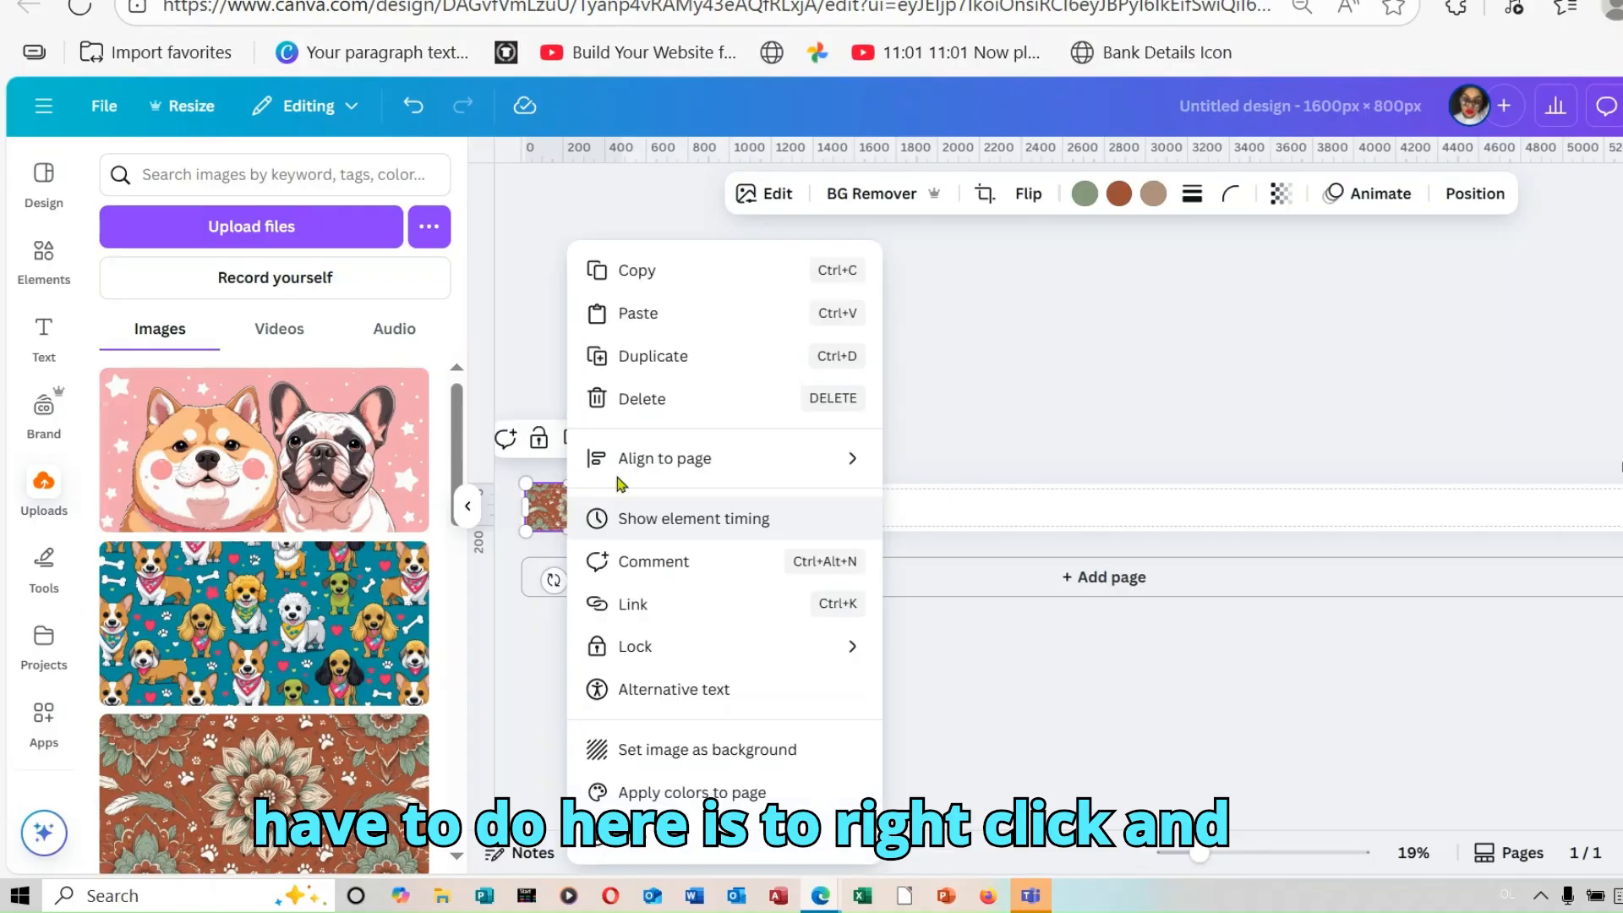
click(708, 363)
drag(589, 513, 675, 507)
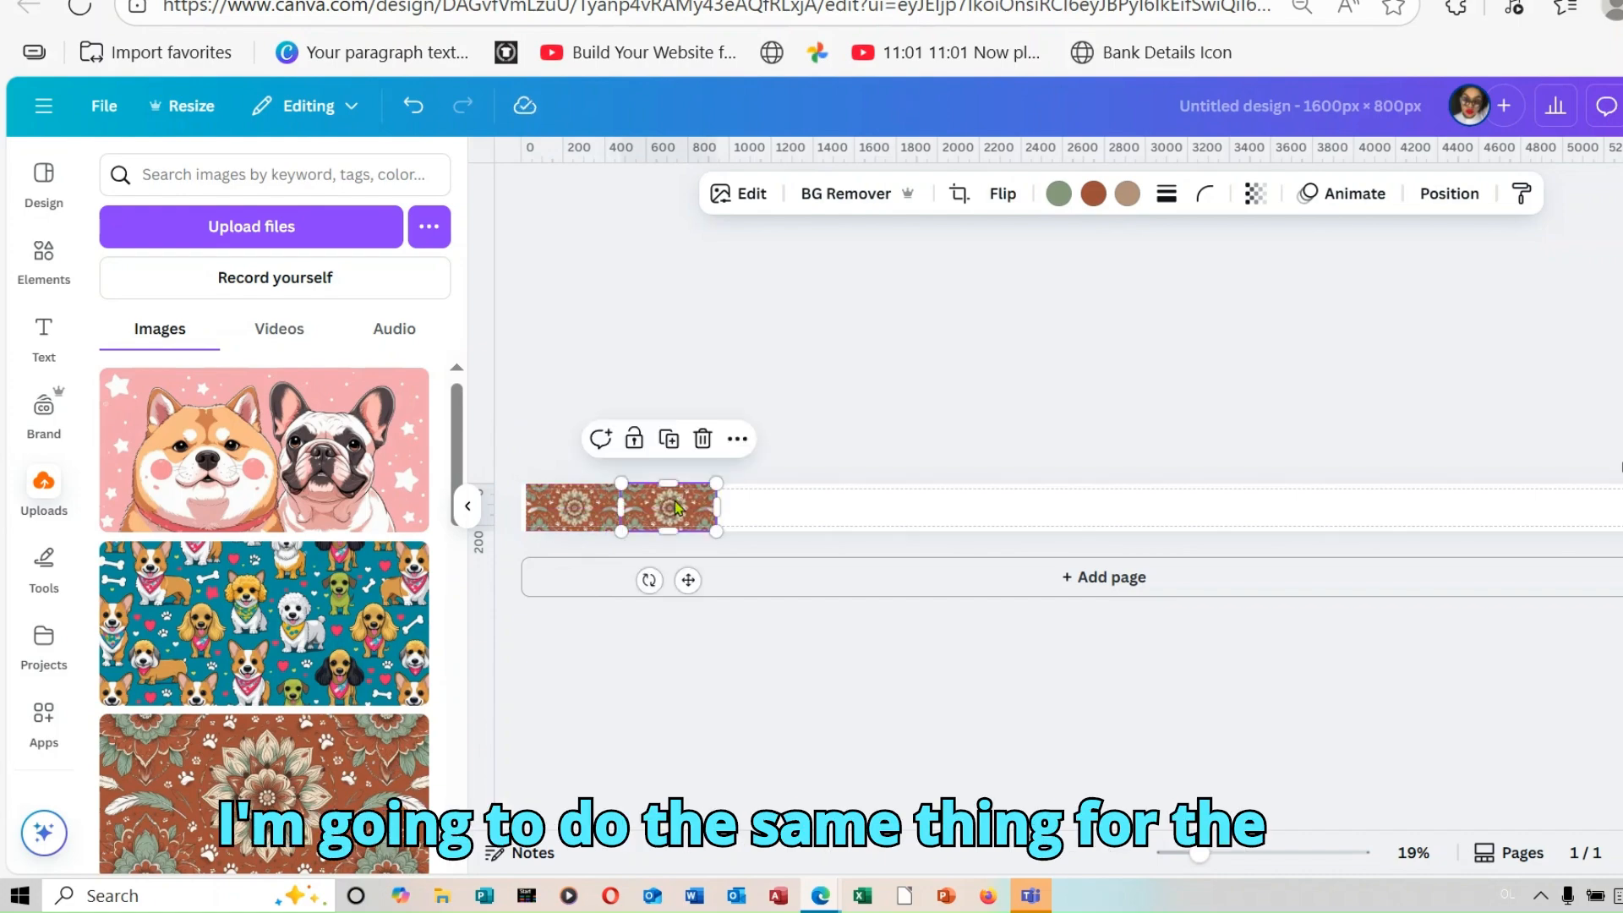
Step: Keep duplicating the mandala tile side by side until the copies cover the whole canvas strip
right_click(674, 507)
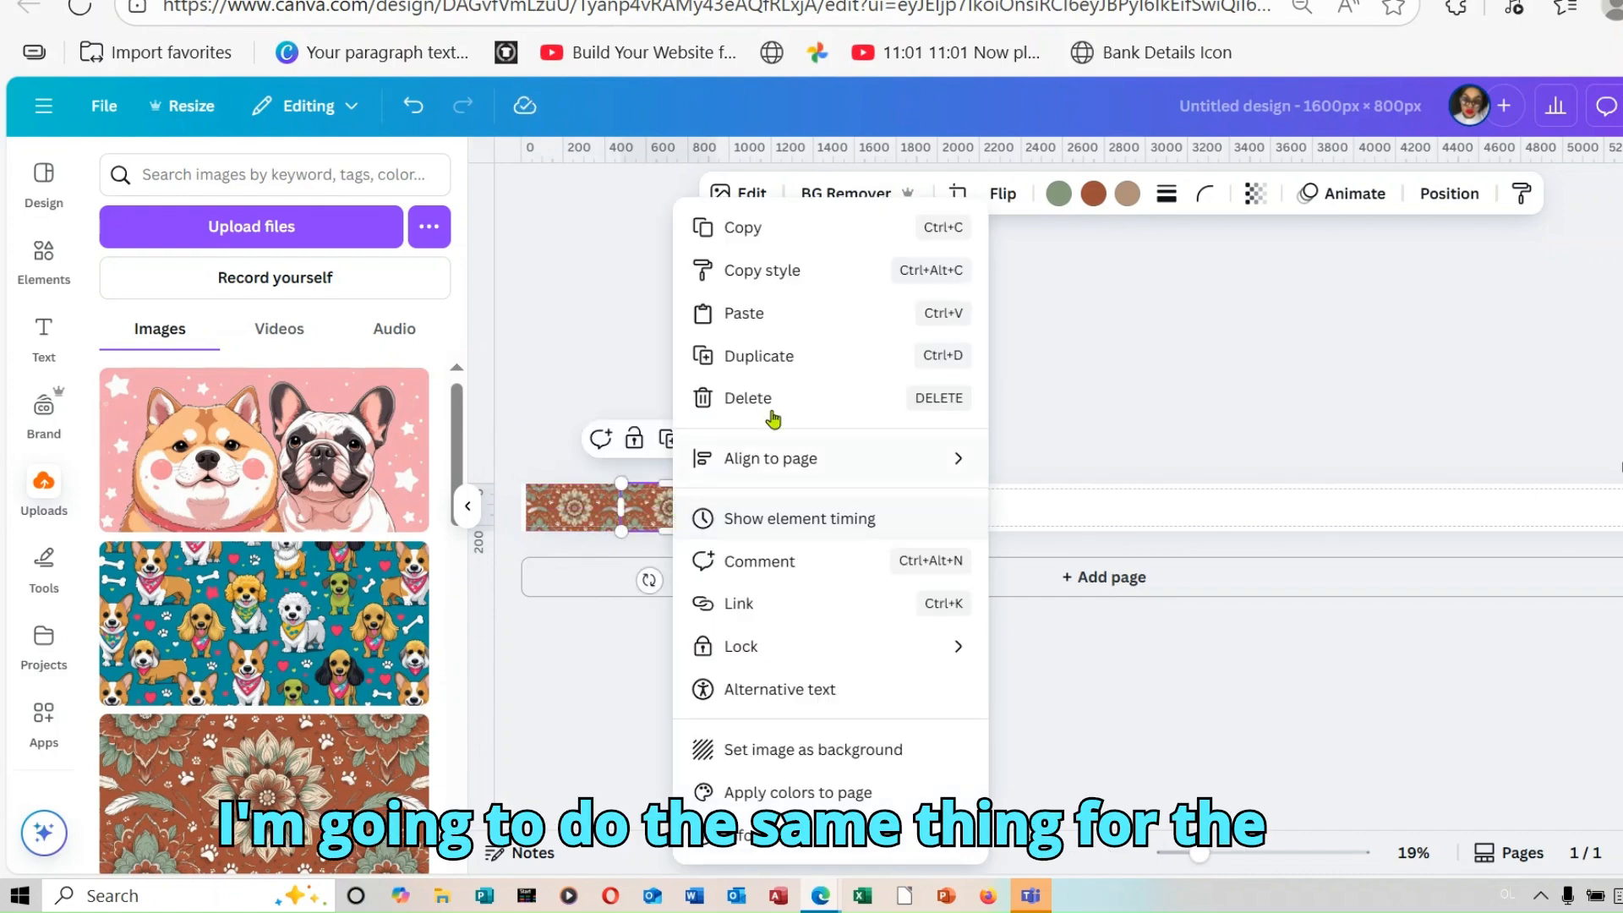
click(815, 363)
right_click(778, 514)
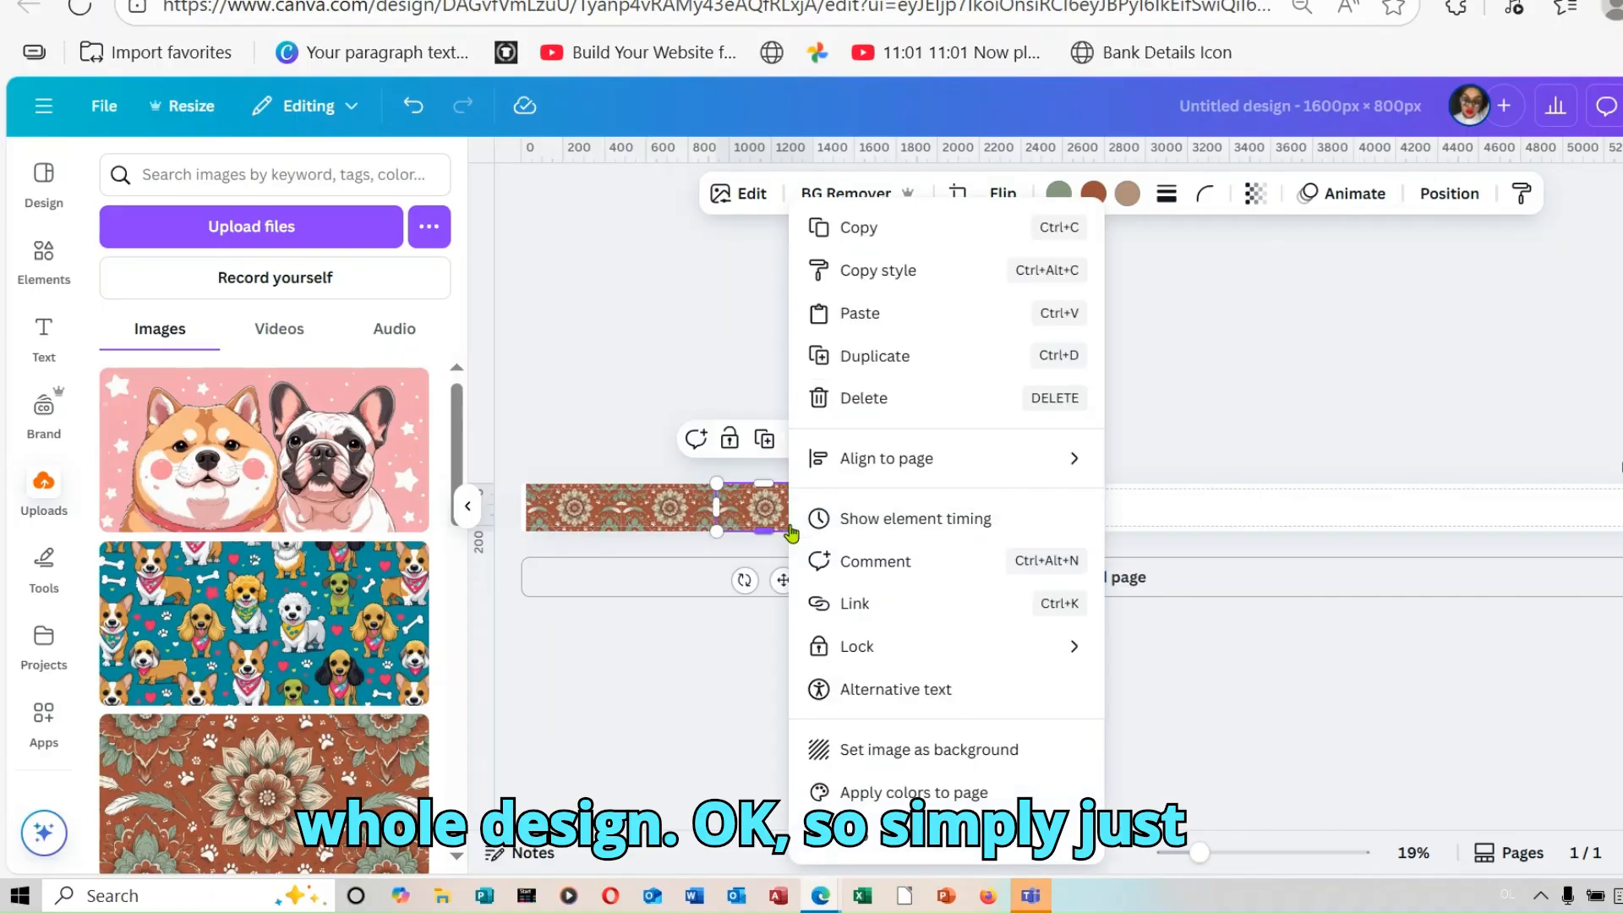
click(923, 356)
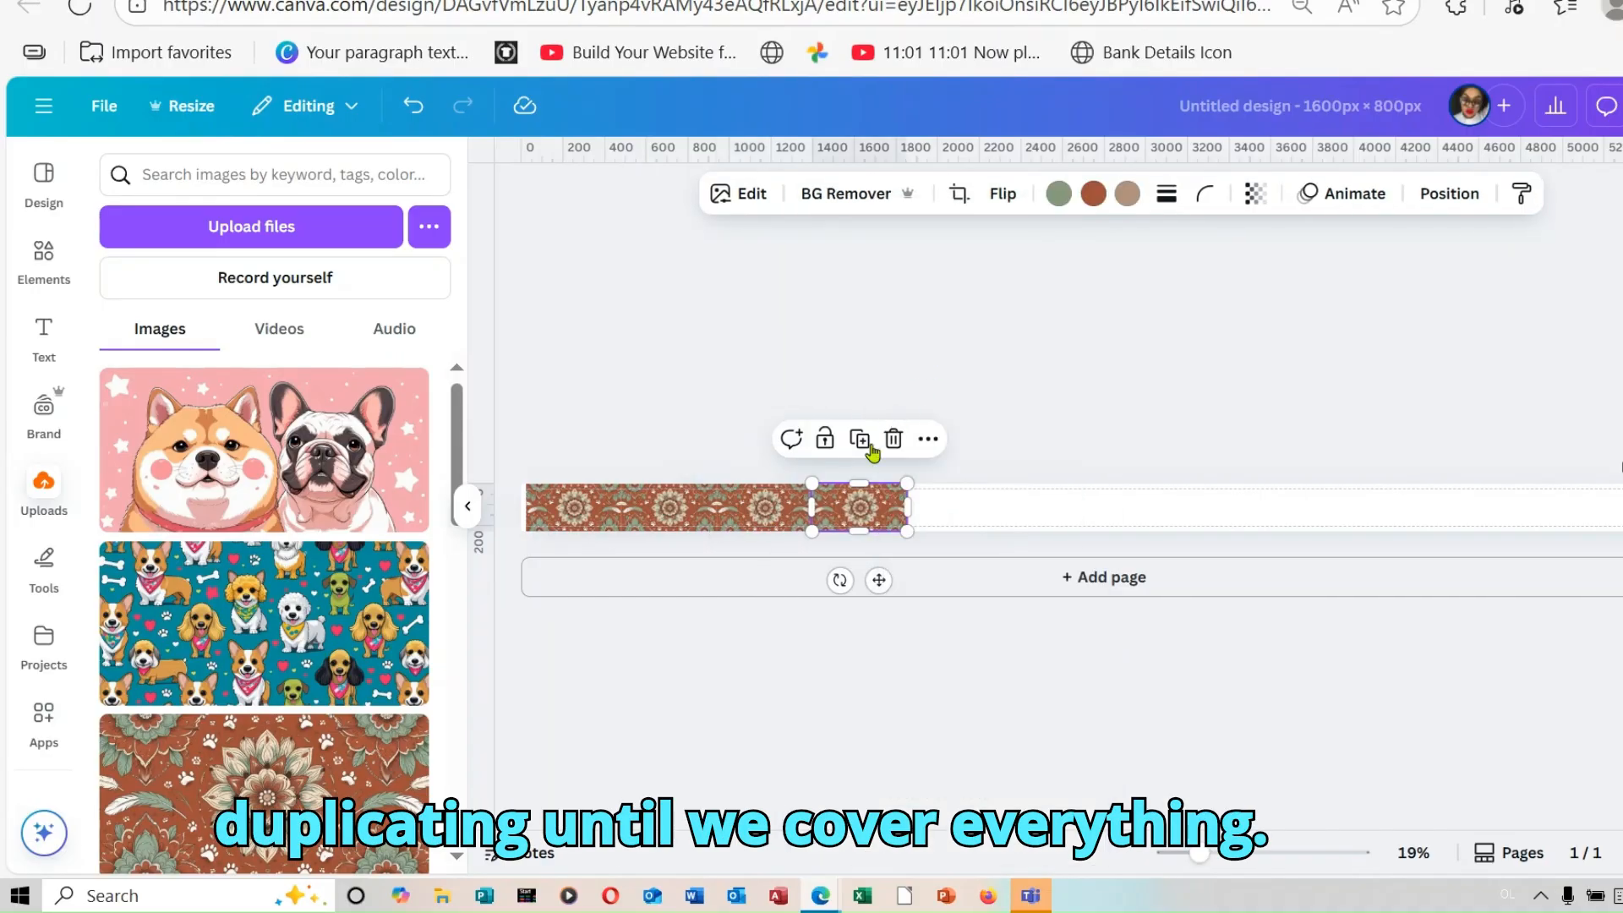
right_click(868, 513)
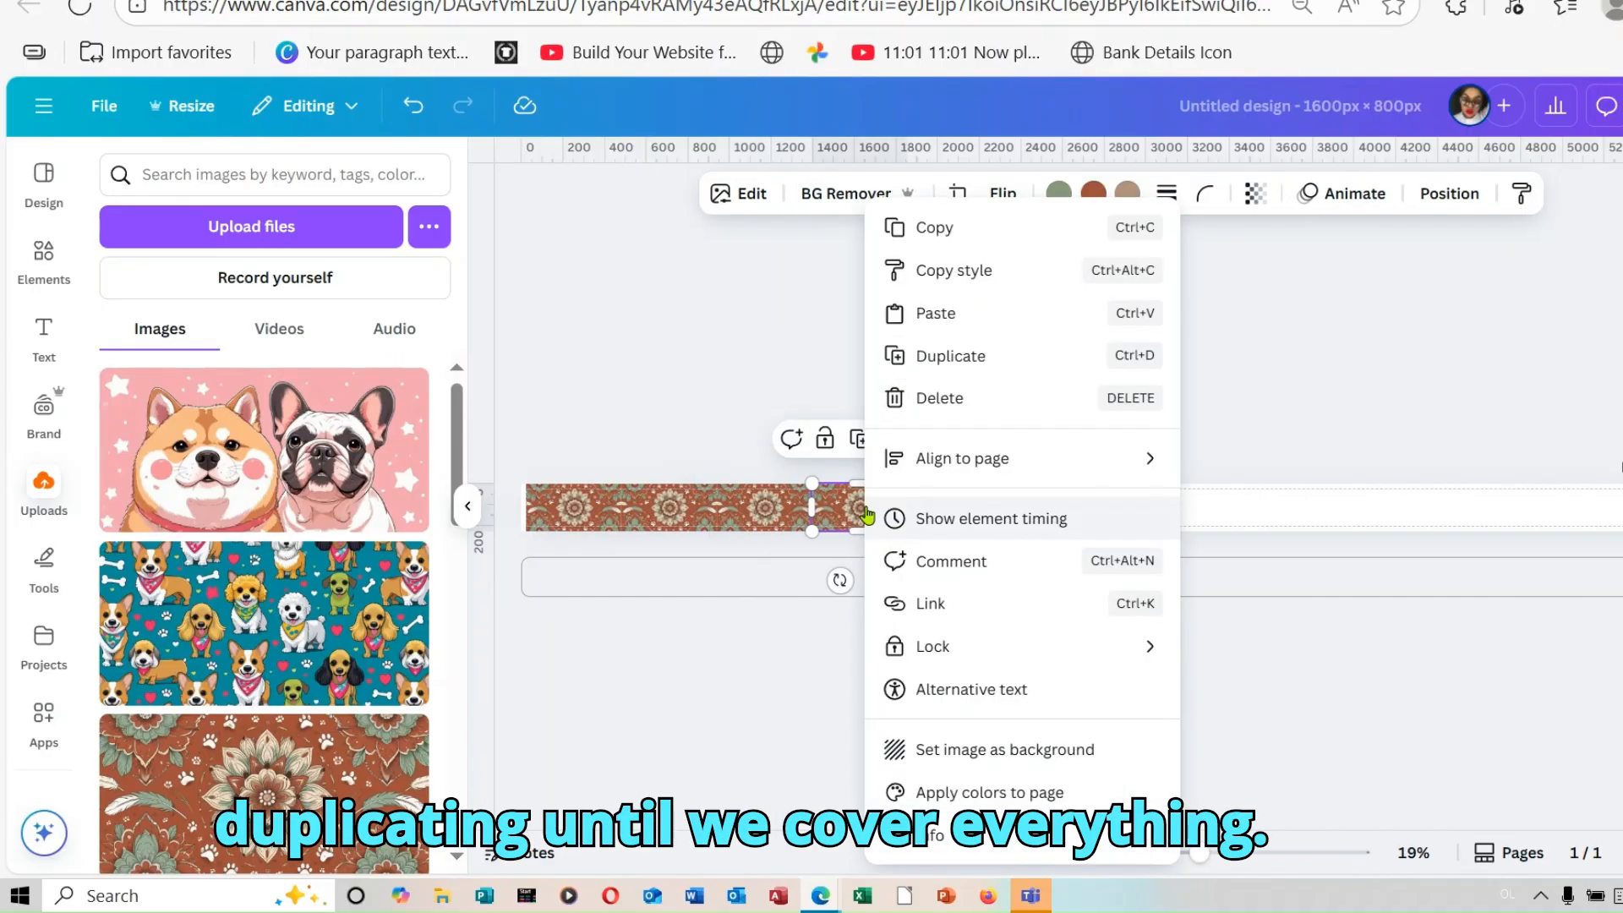
click(997, 366)
right_click(1452, 520)
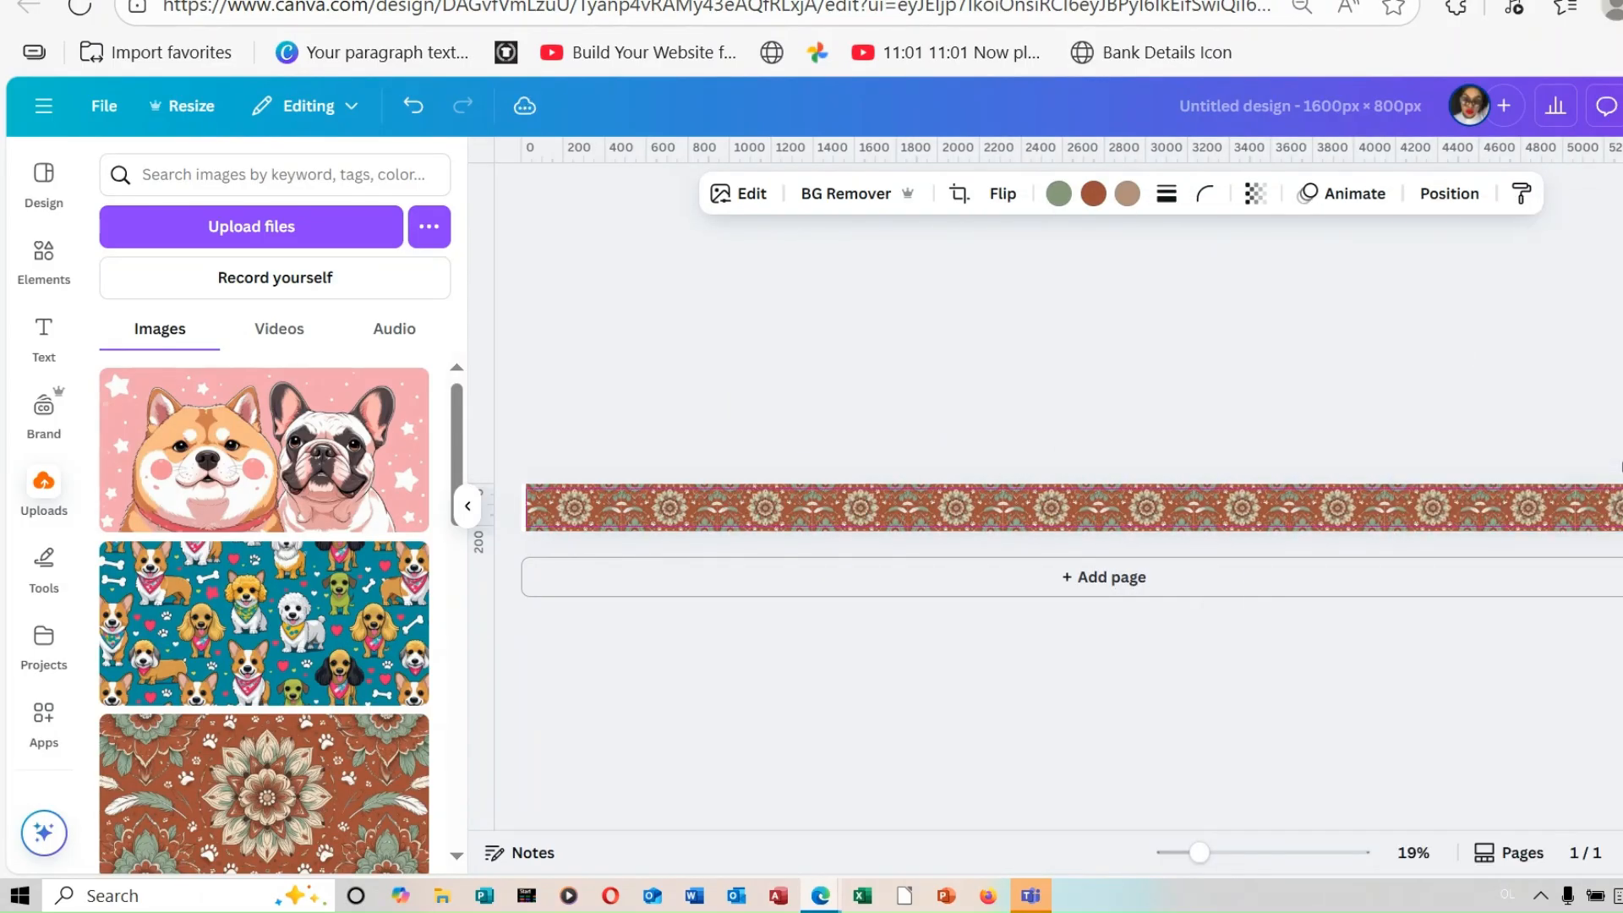
click(1511, 686)
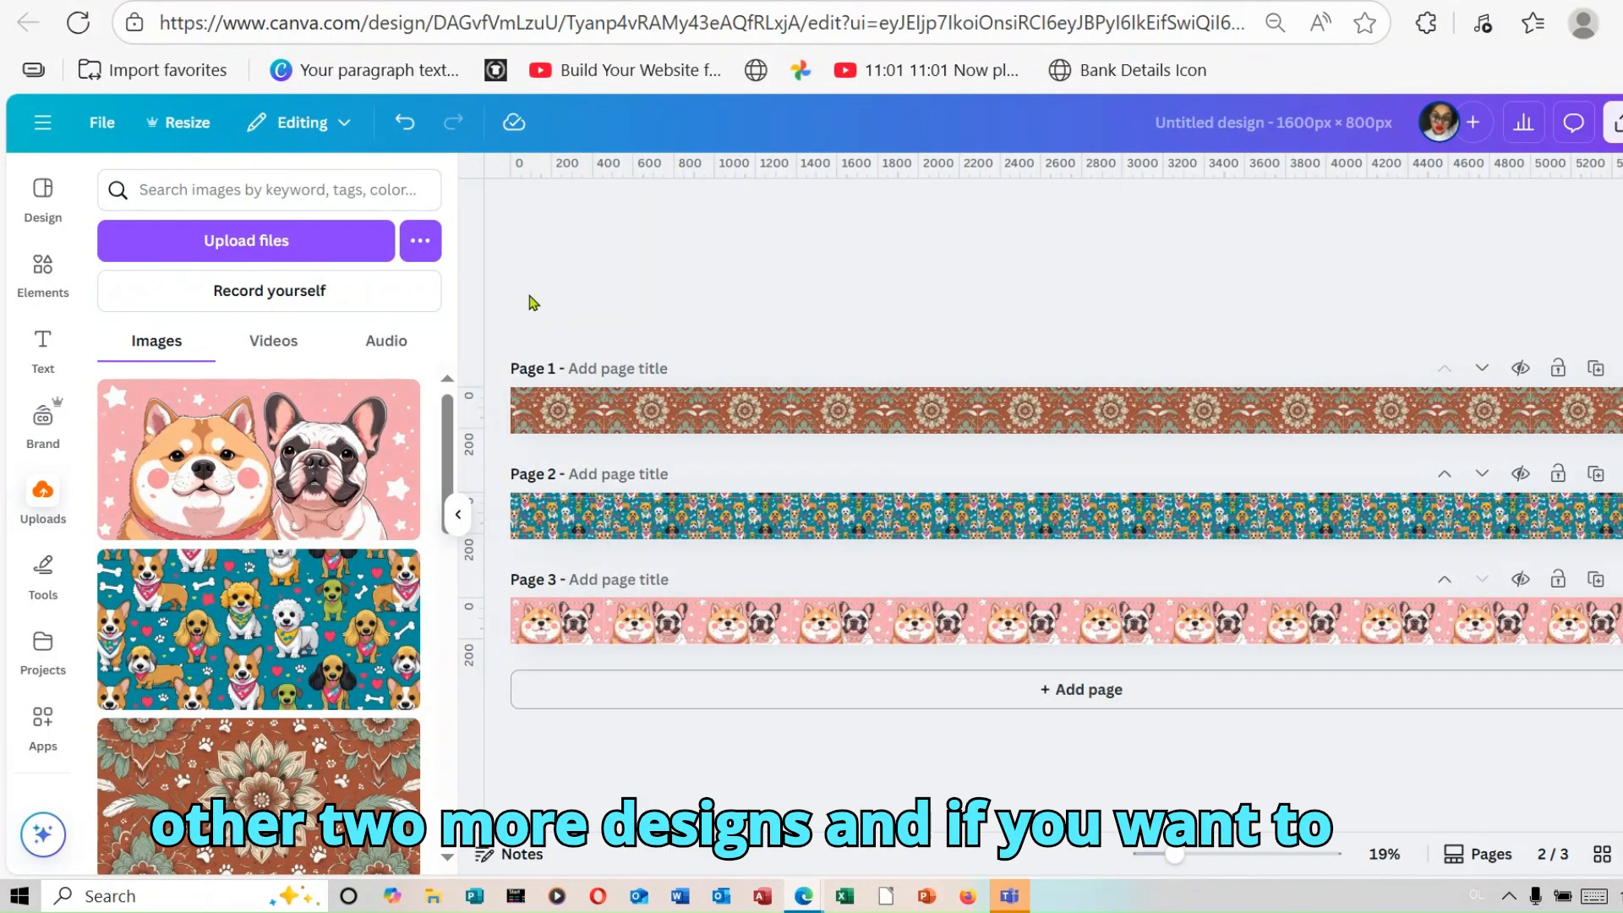
Step: Group the pattern tiles on pages 1, 2 and 3 separately, and select the grouped mandala strip on page 1
drag(516, 331, 1618, 436)
click(1038, 345)
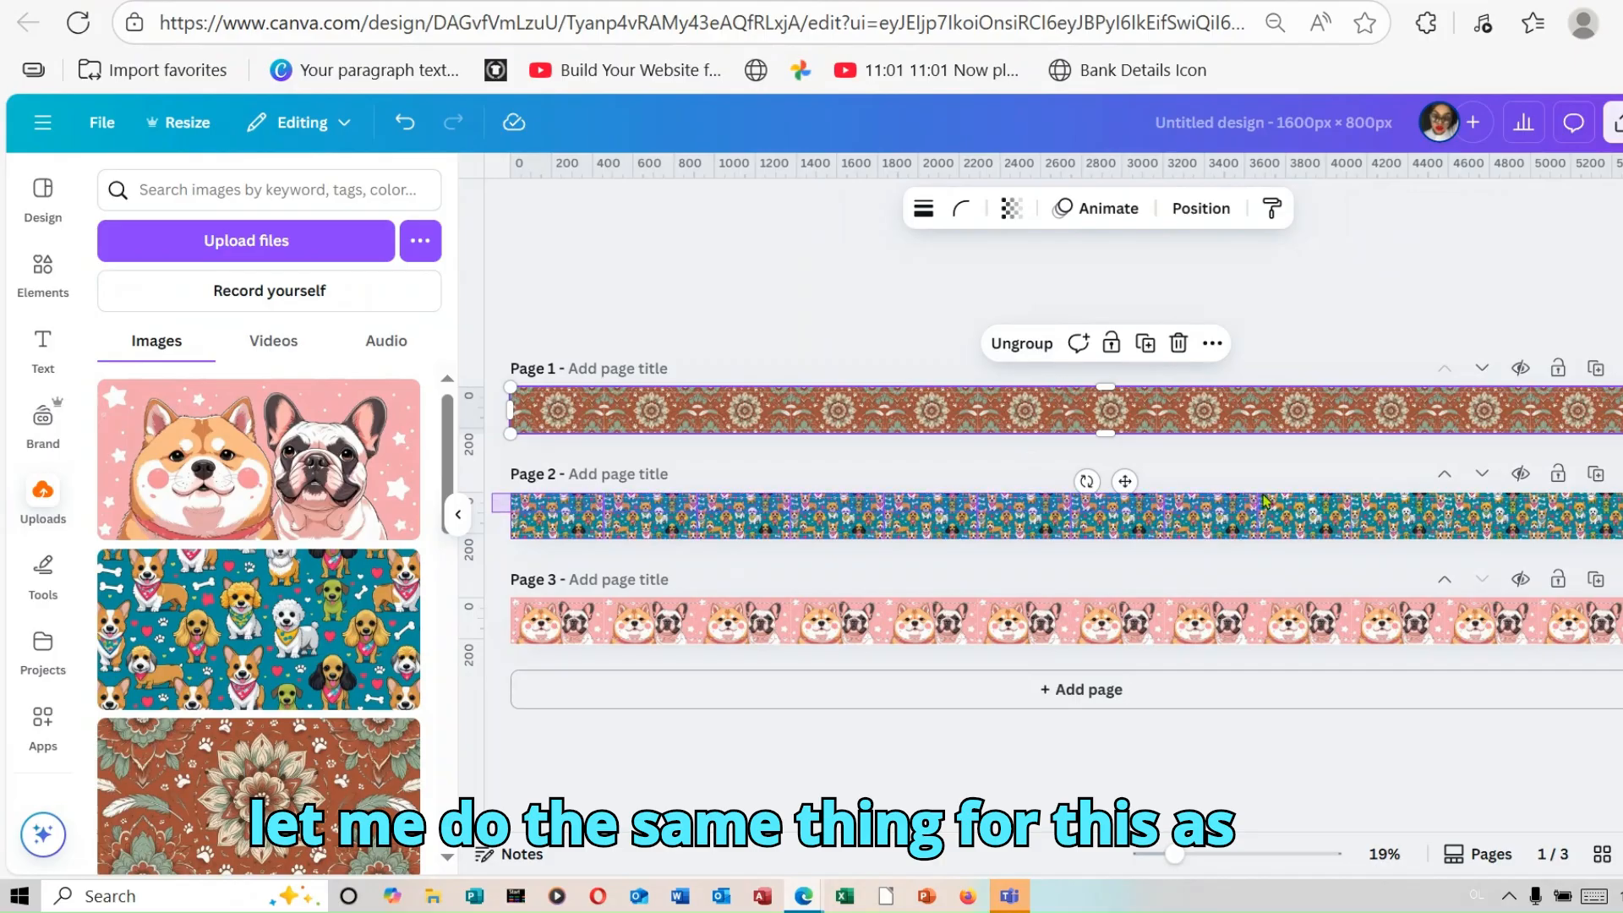
drag(494, 461, 1619, 541)
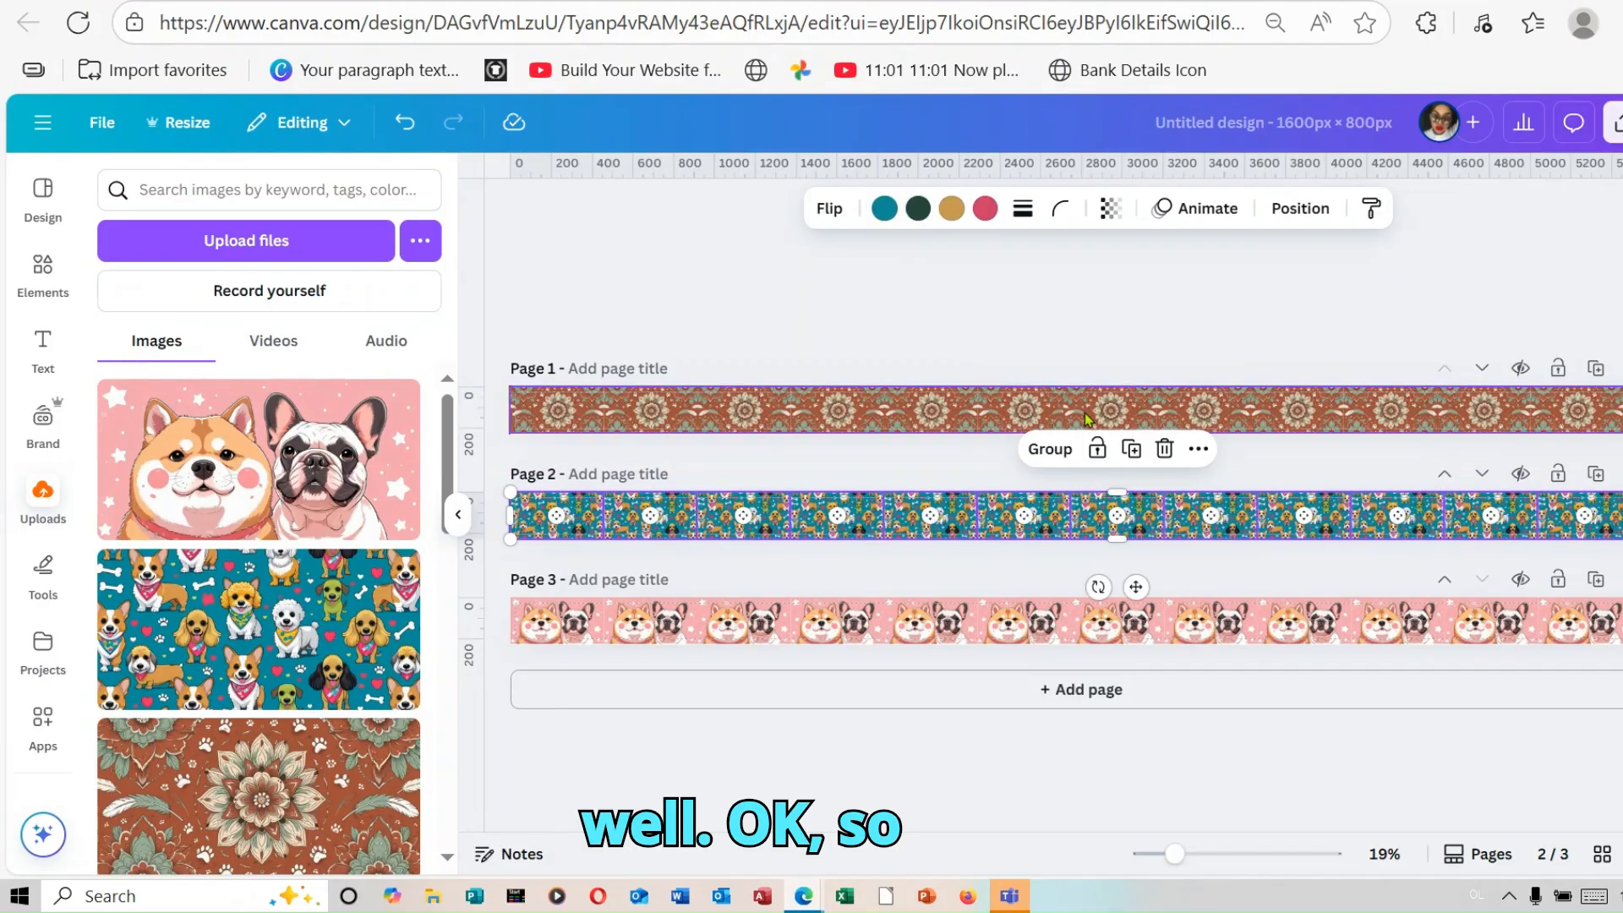
click(1050, 448)
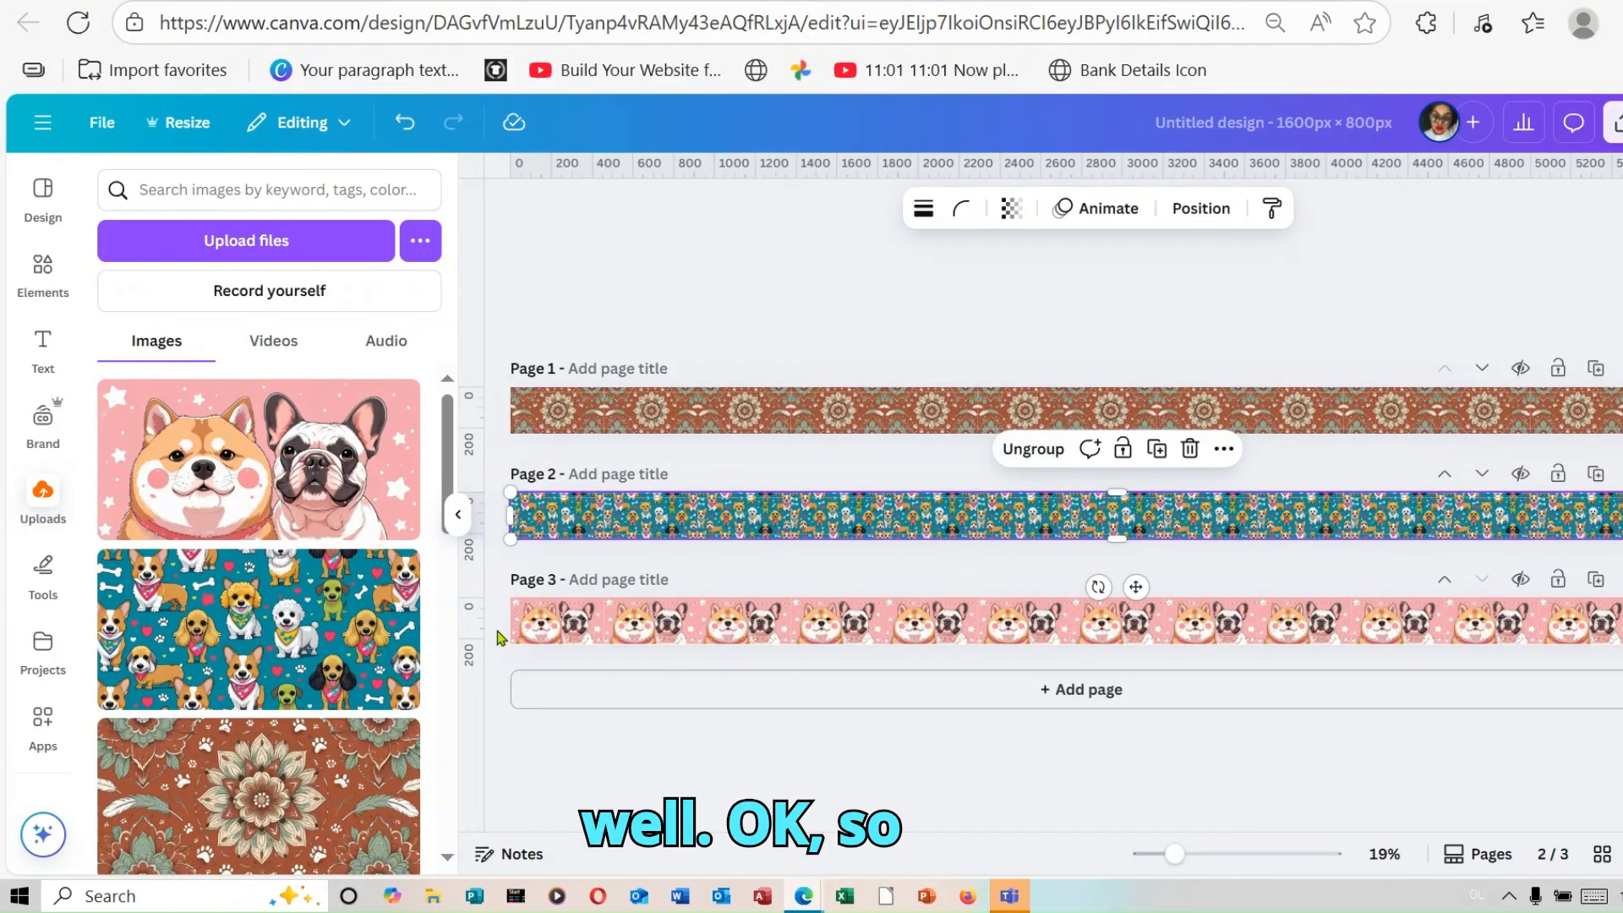
drag(498, 633, 1619, 615)
click(1050, 554)
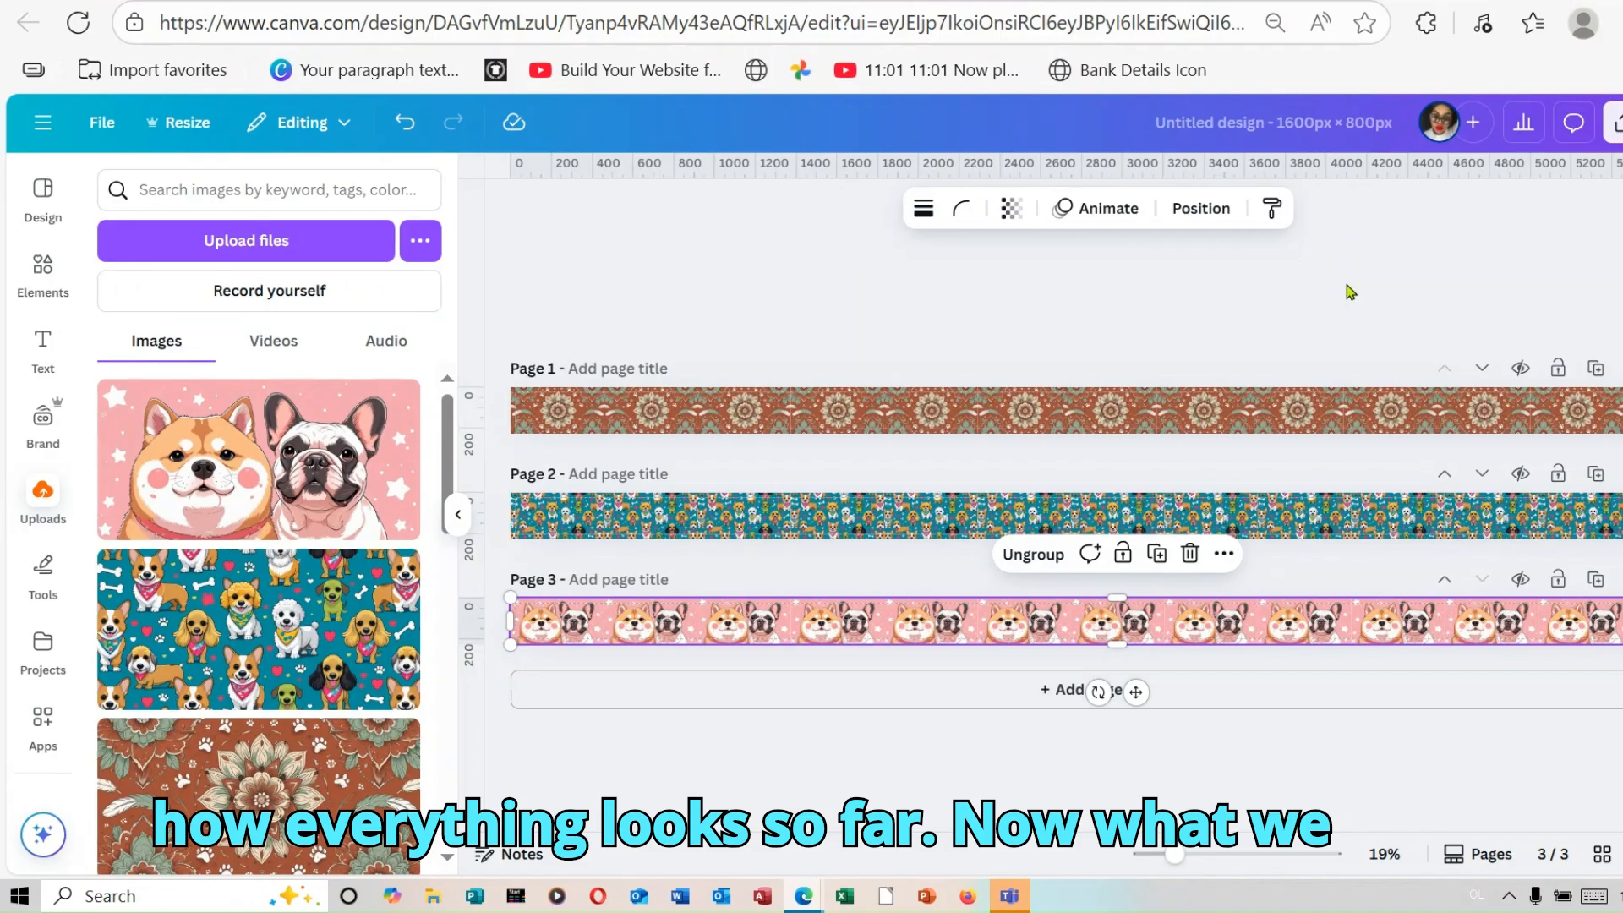
click(1347, 407)
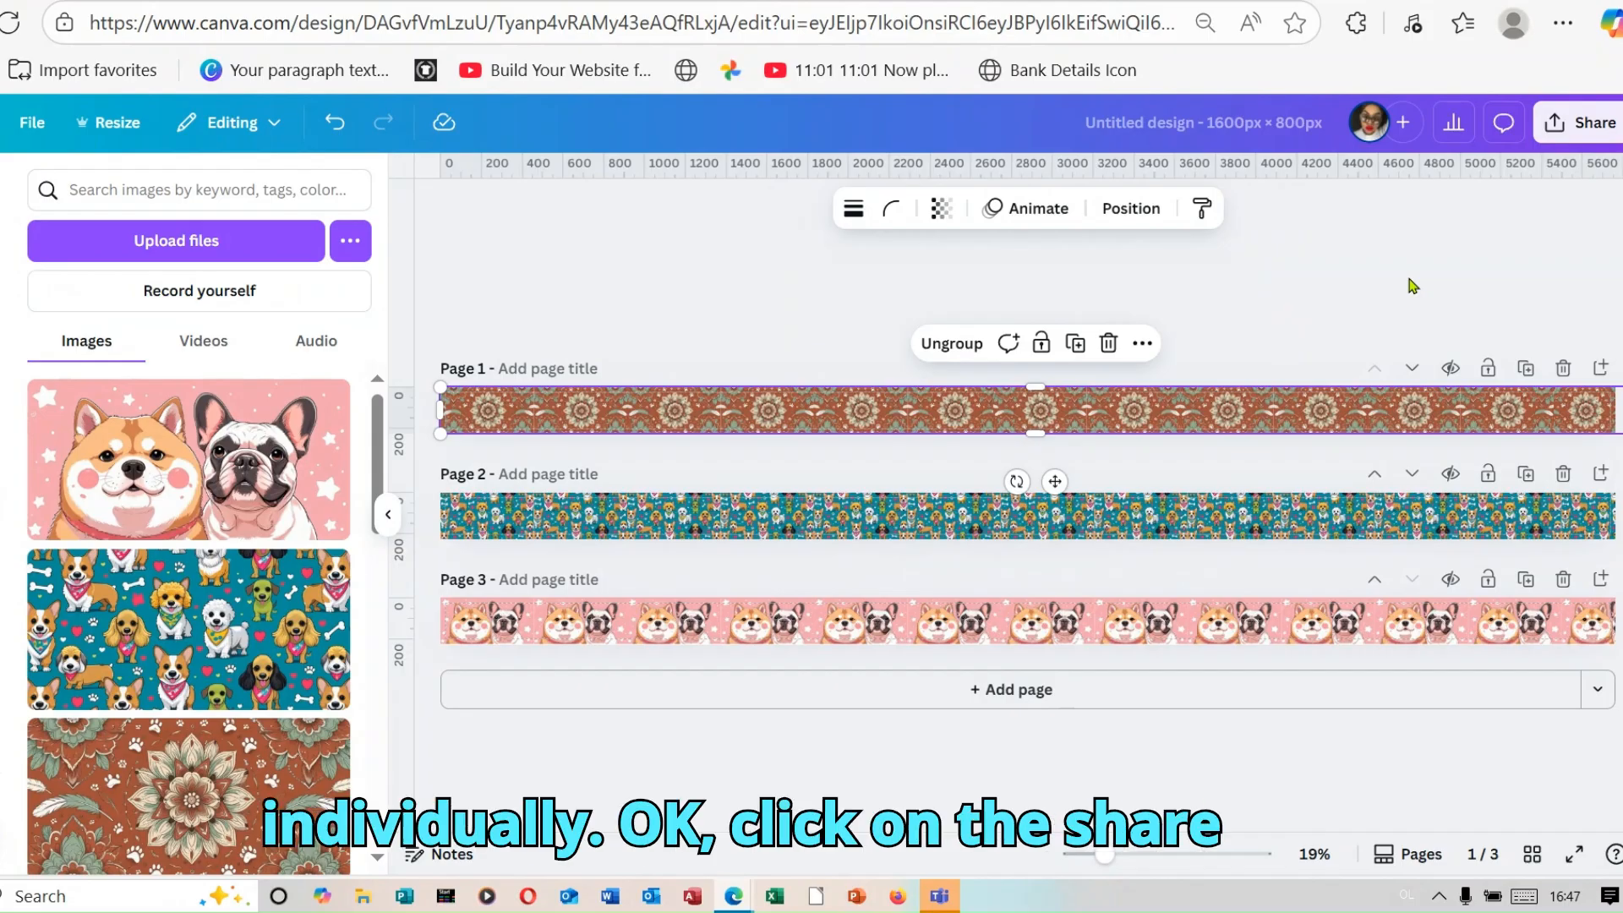
Step: Download only page 1 of the design as a PNG at 5764 × 229 px
click(1587, 128)
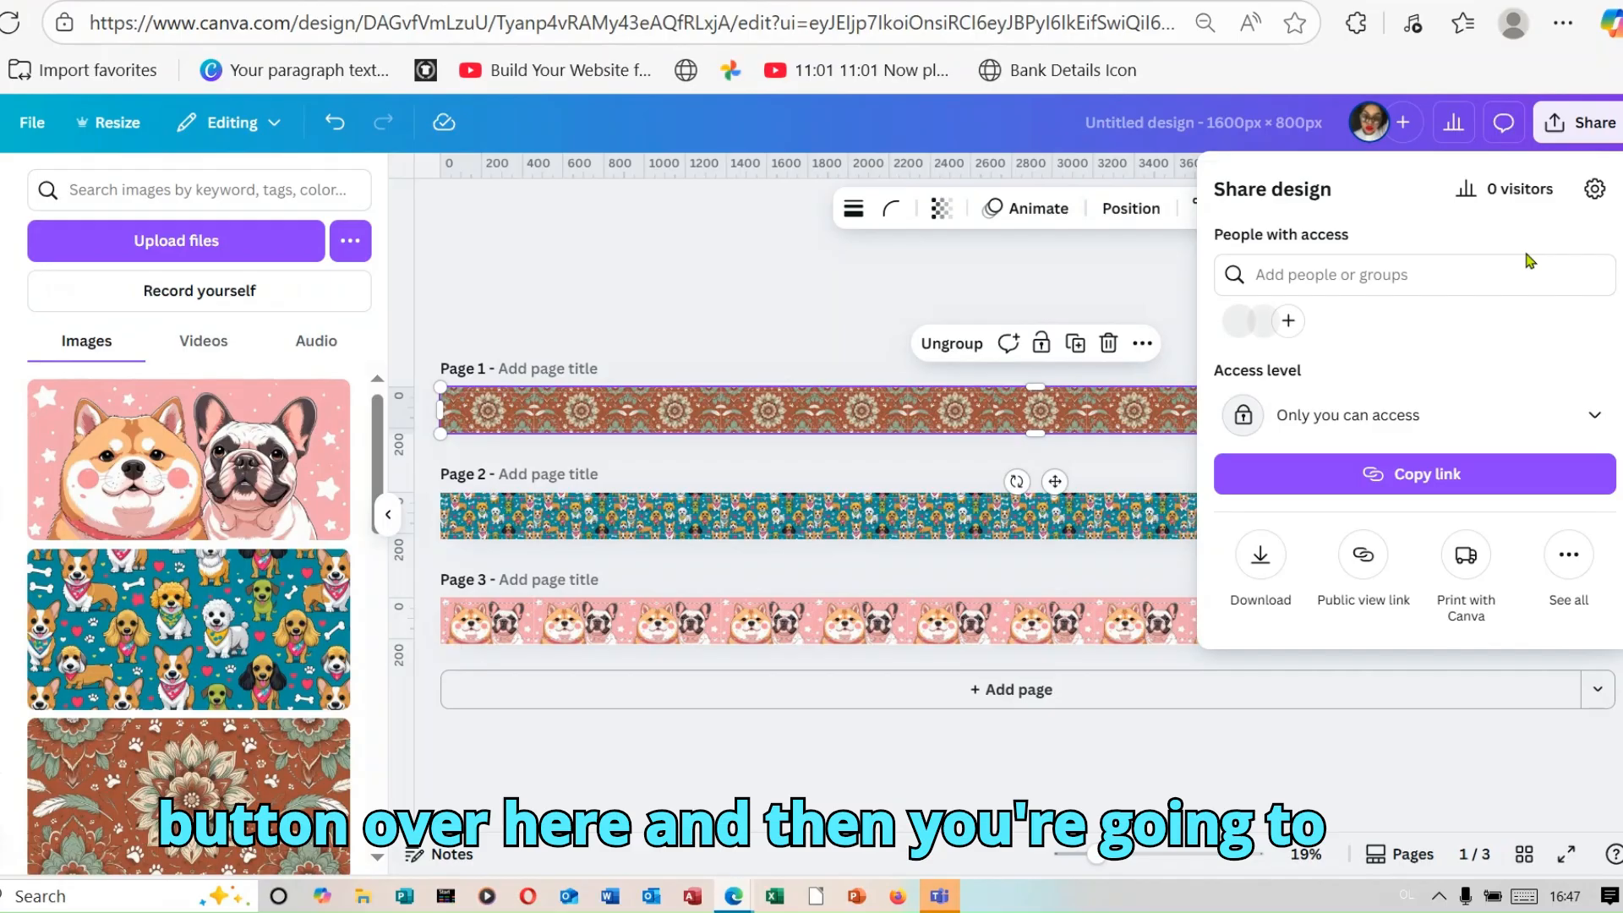
click(1261, 556)
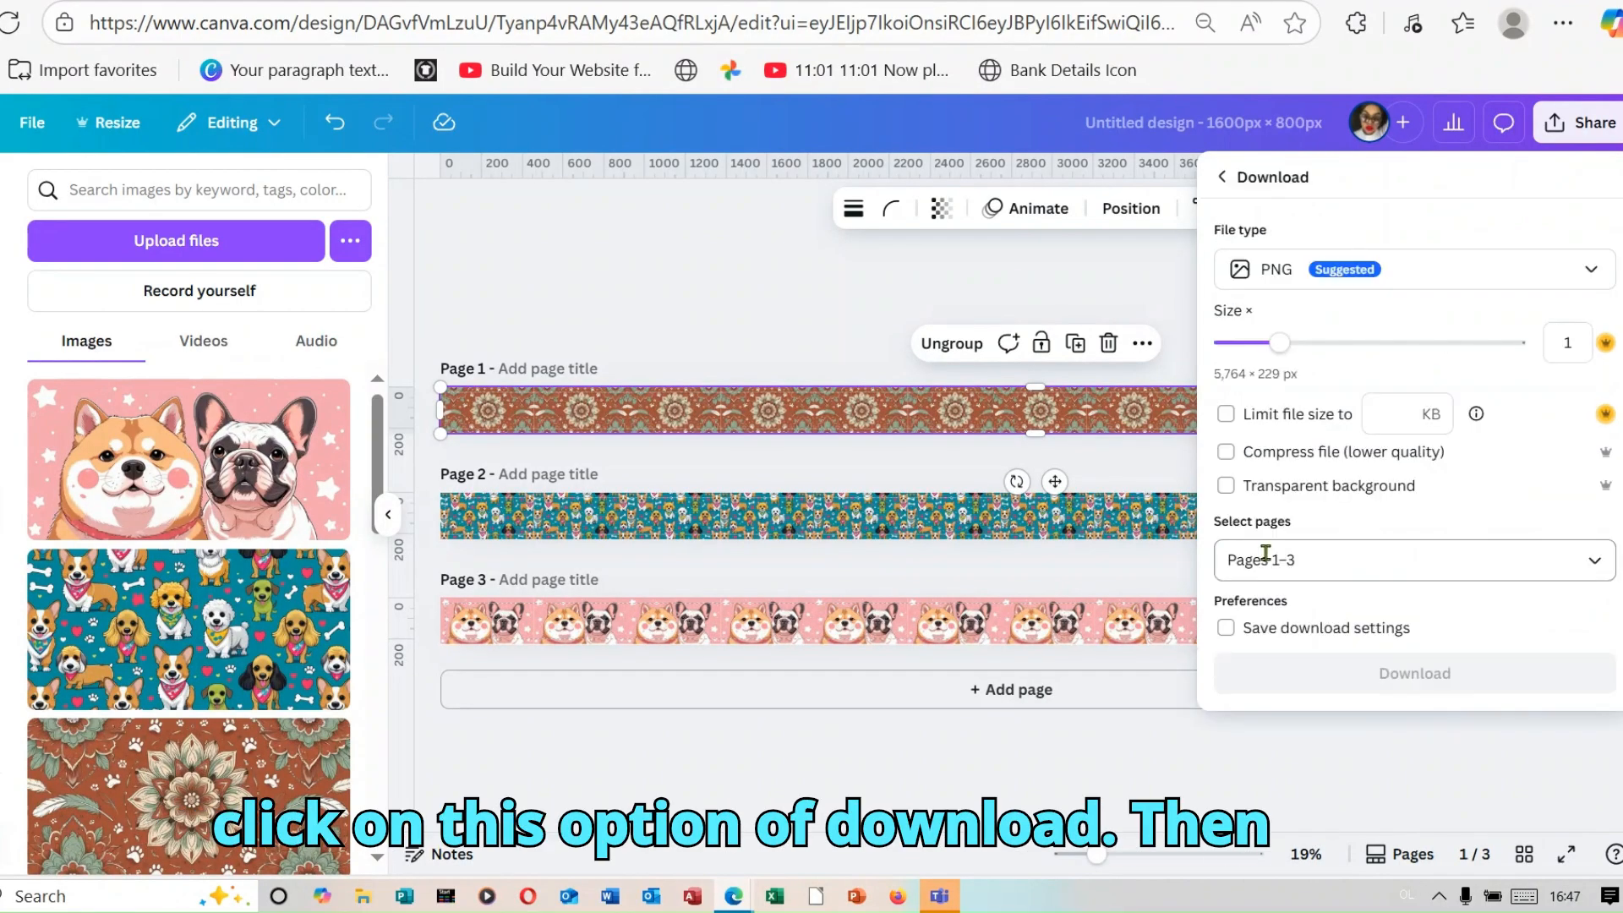
click(1369, 569)
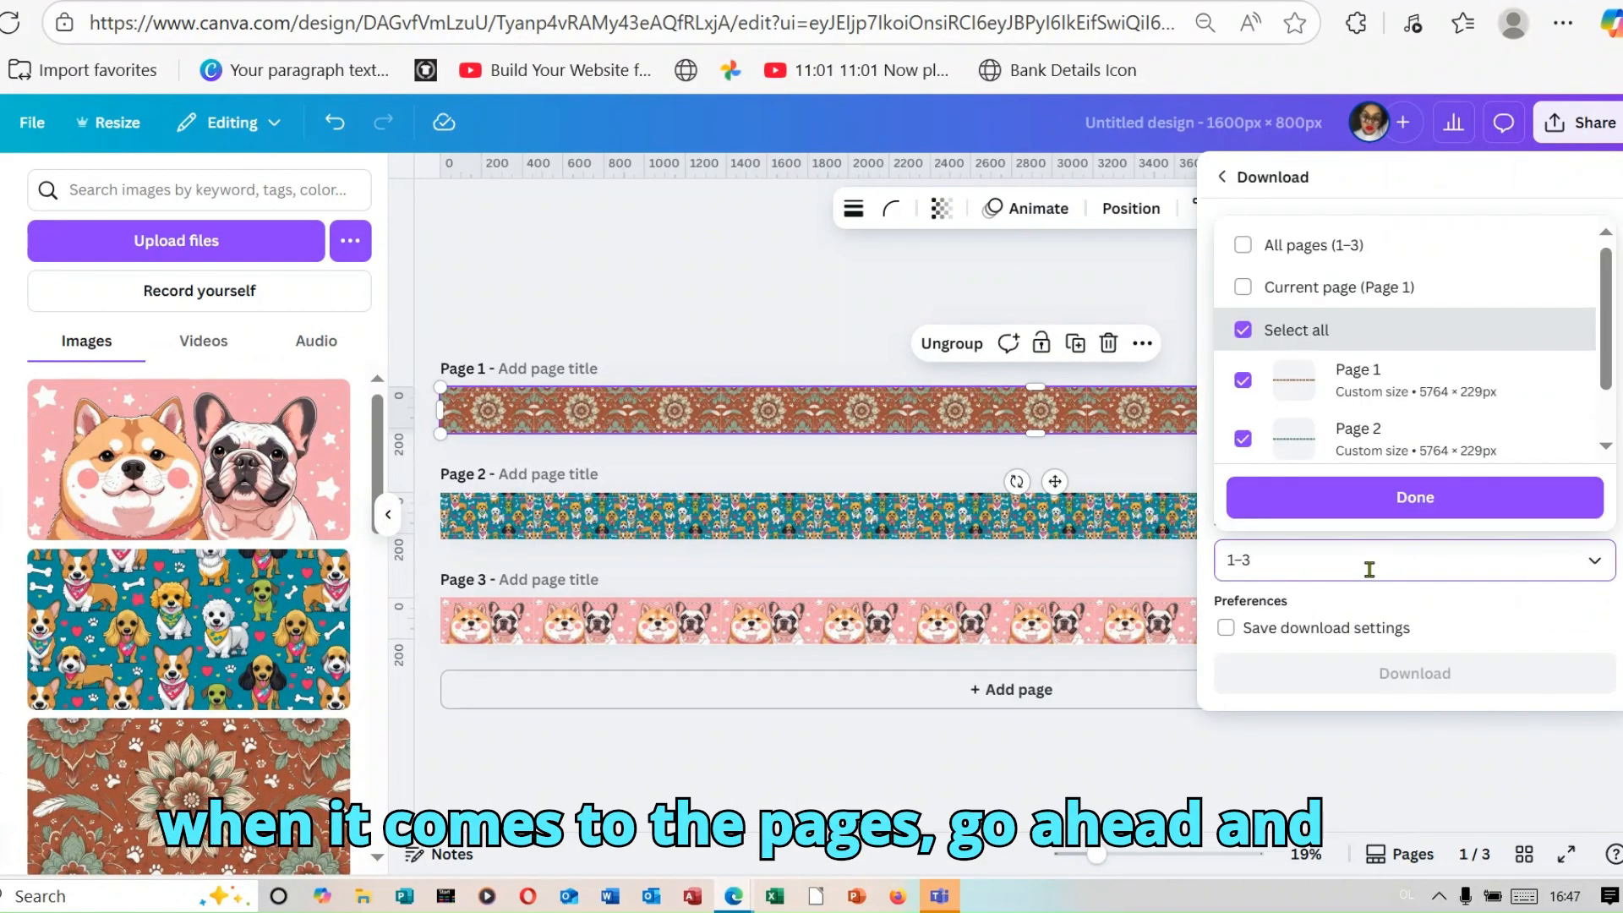
click(1370, 569)
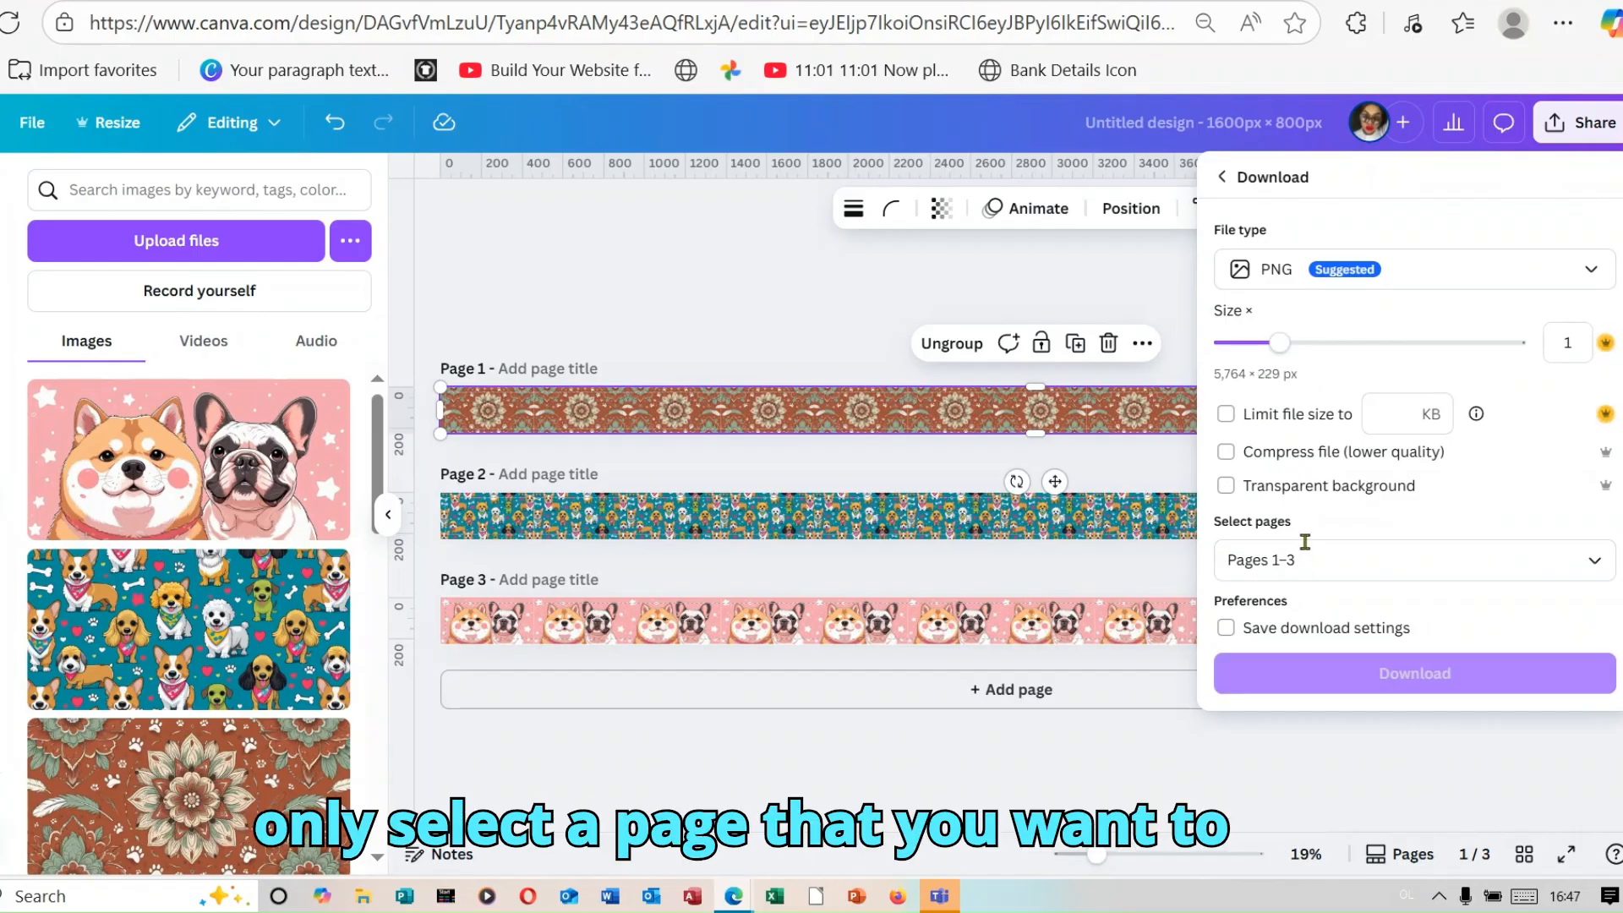
click(1317, 551)
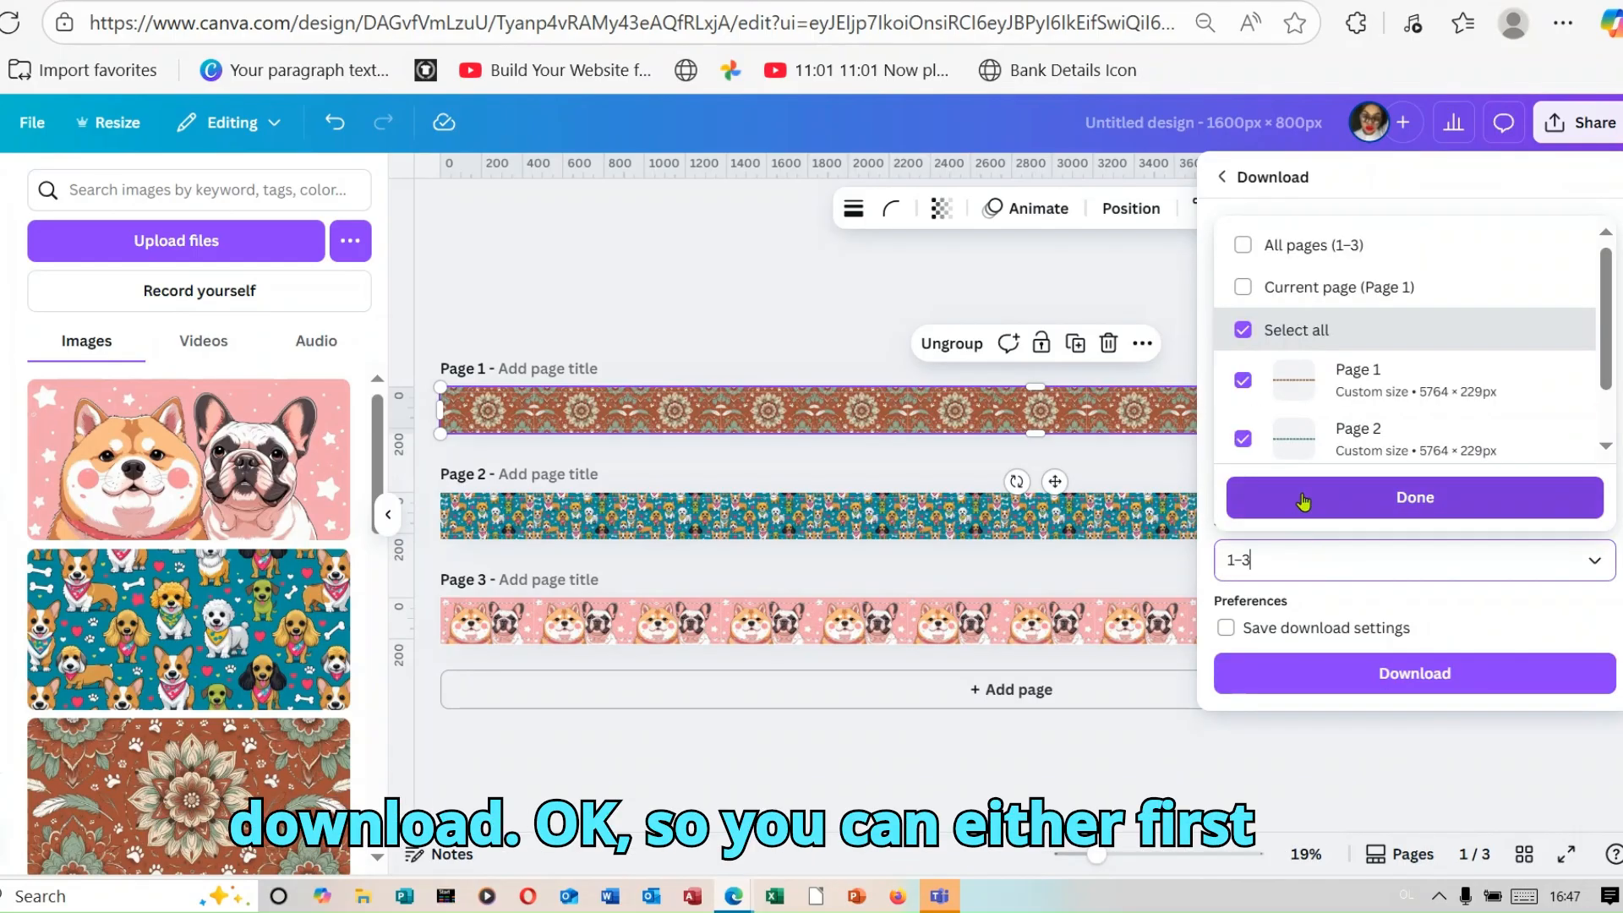
click(1237, 327)
click(1238, 328)
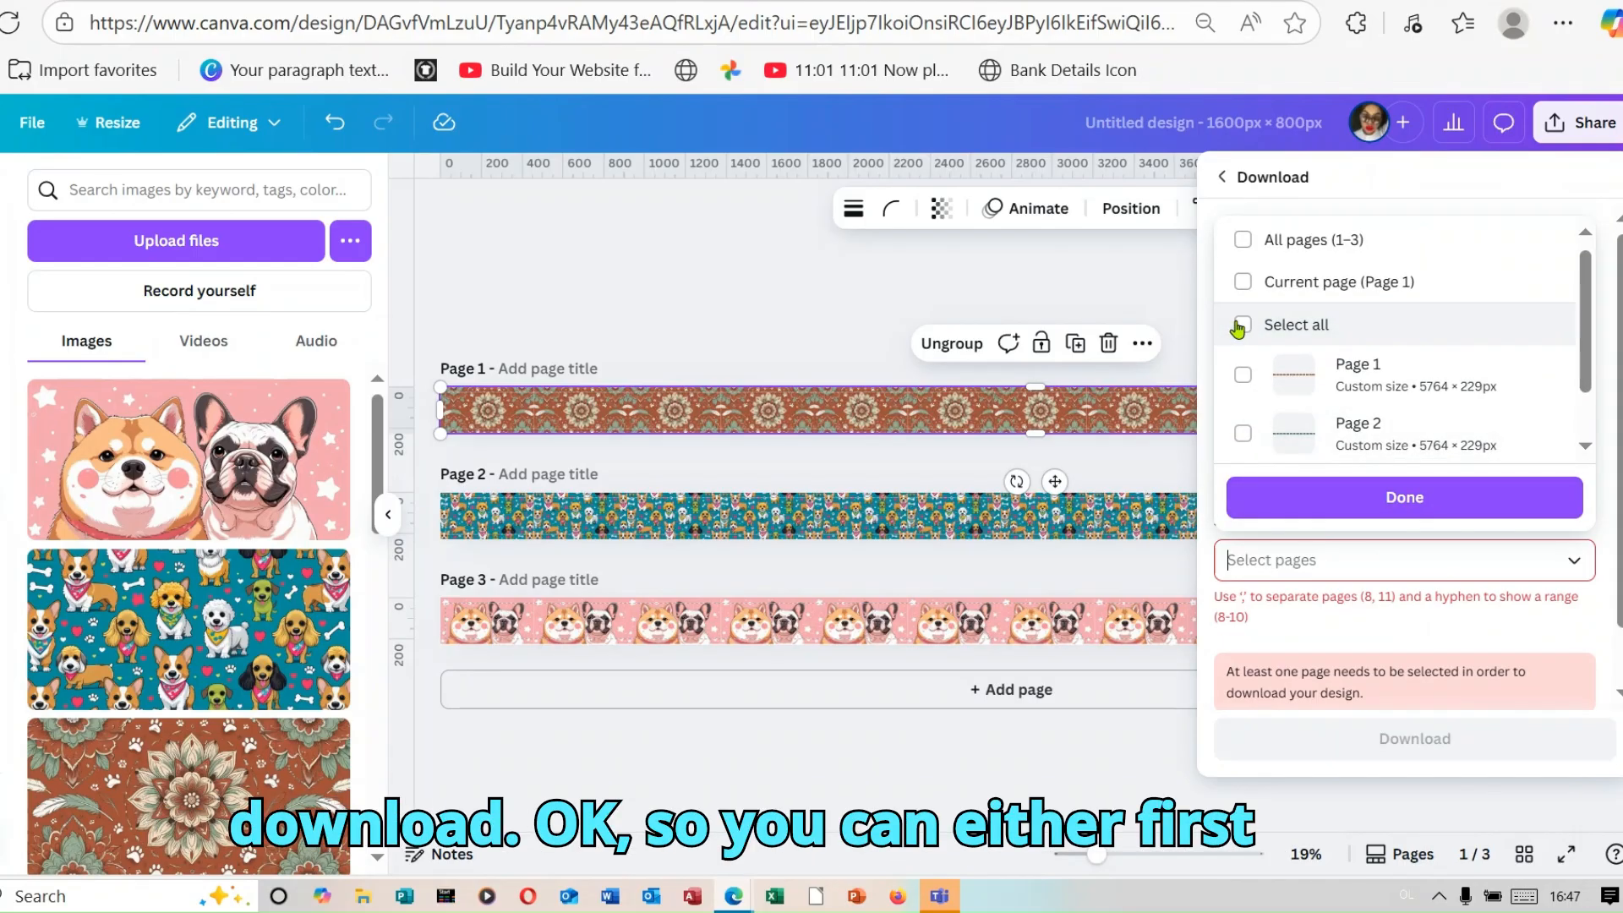
click(1242, 377)
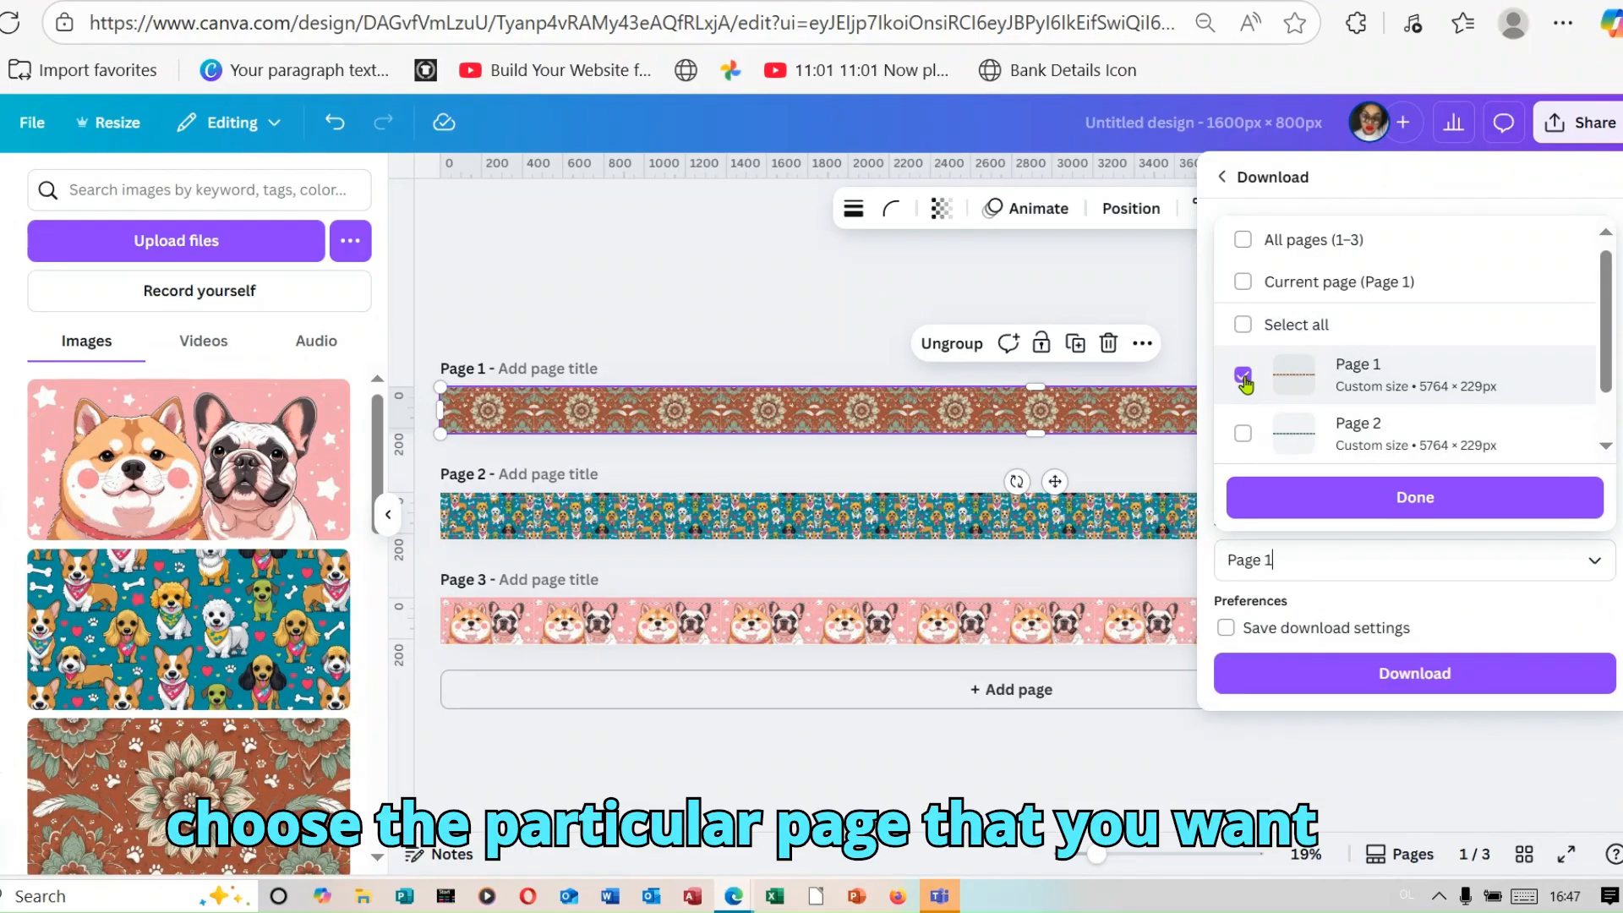
scroll(1268, 406, down, 1)
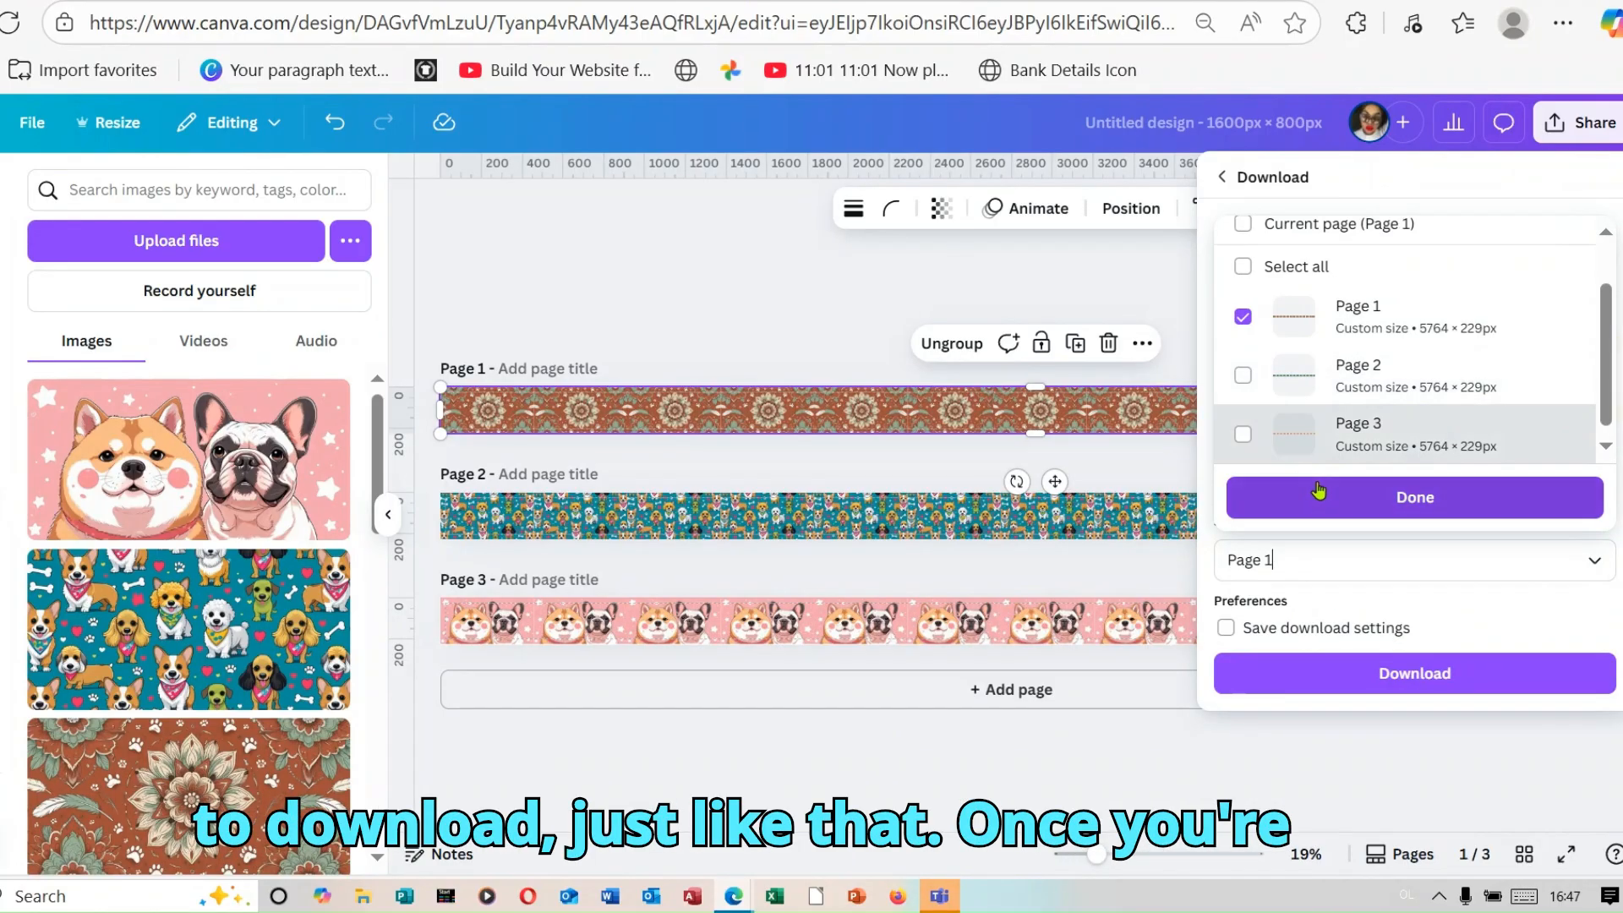
click(1367, 500)
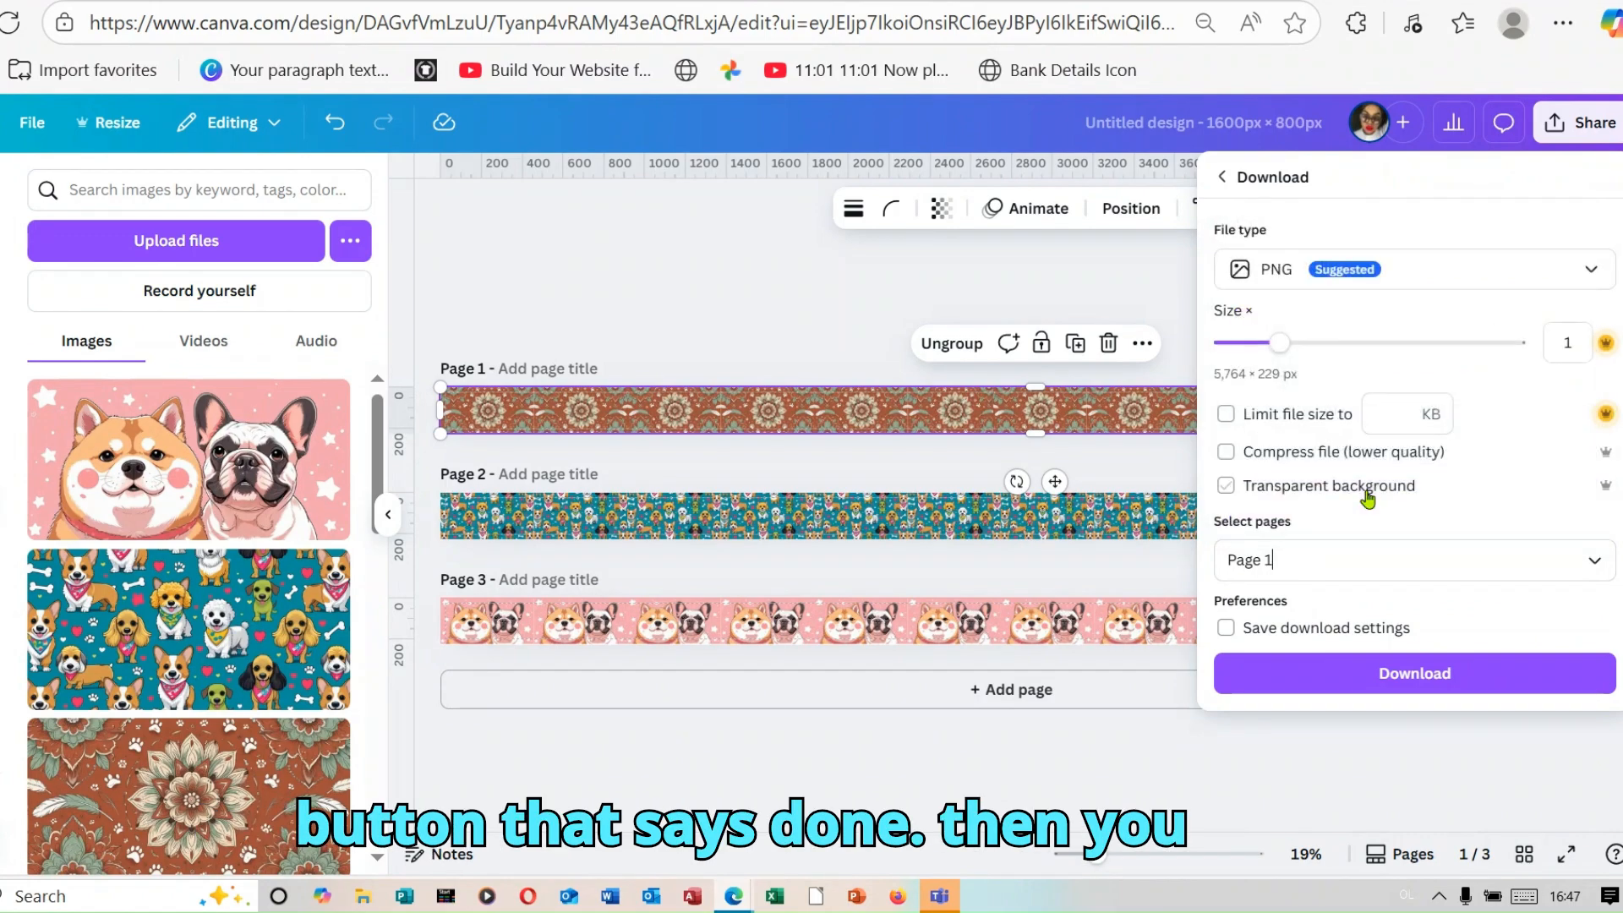
click(1406, 673)
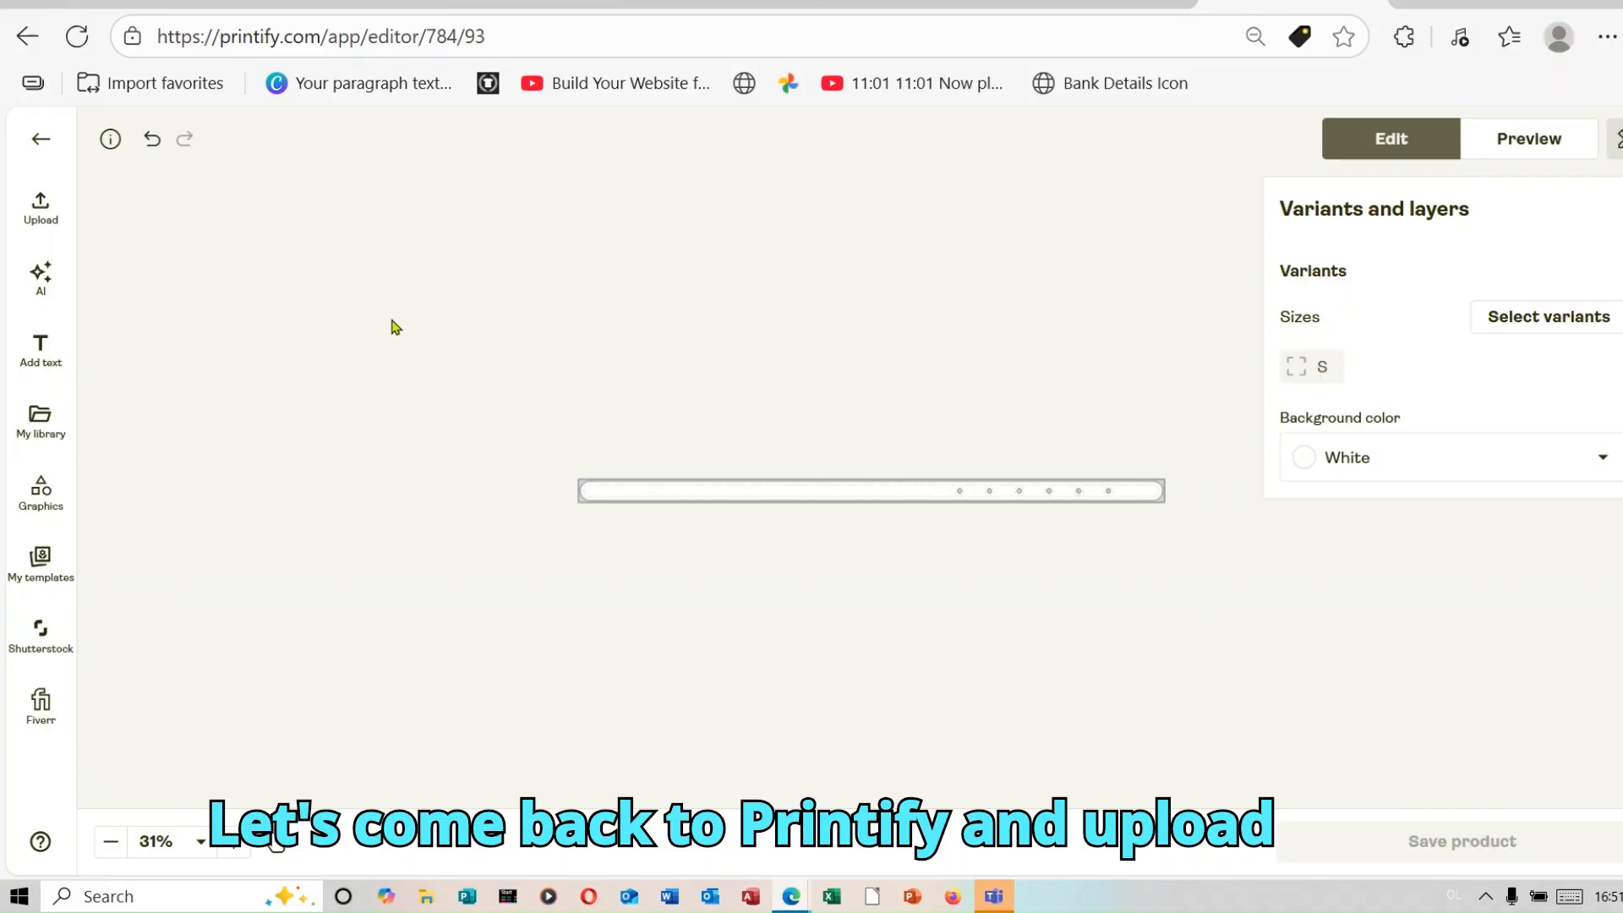
Step: In the Printify collar editor, upload Untitled design (5).png from the computer's Downloads folder onto the collar
click(43, 209)
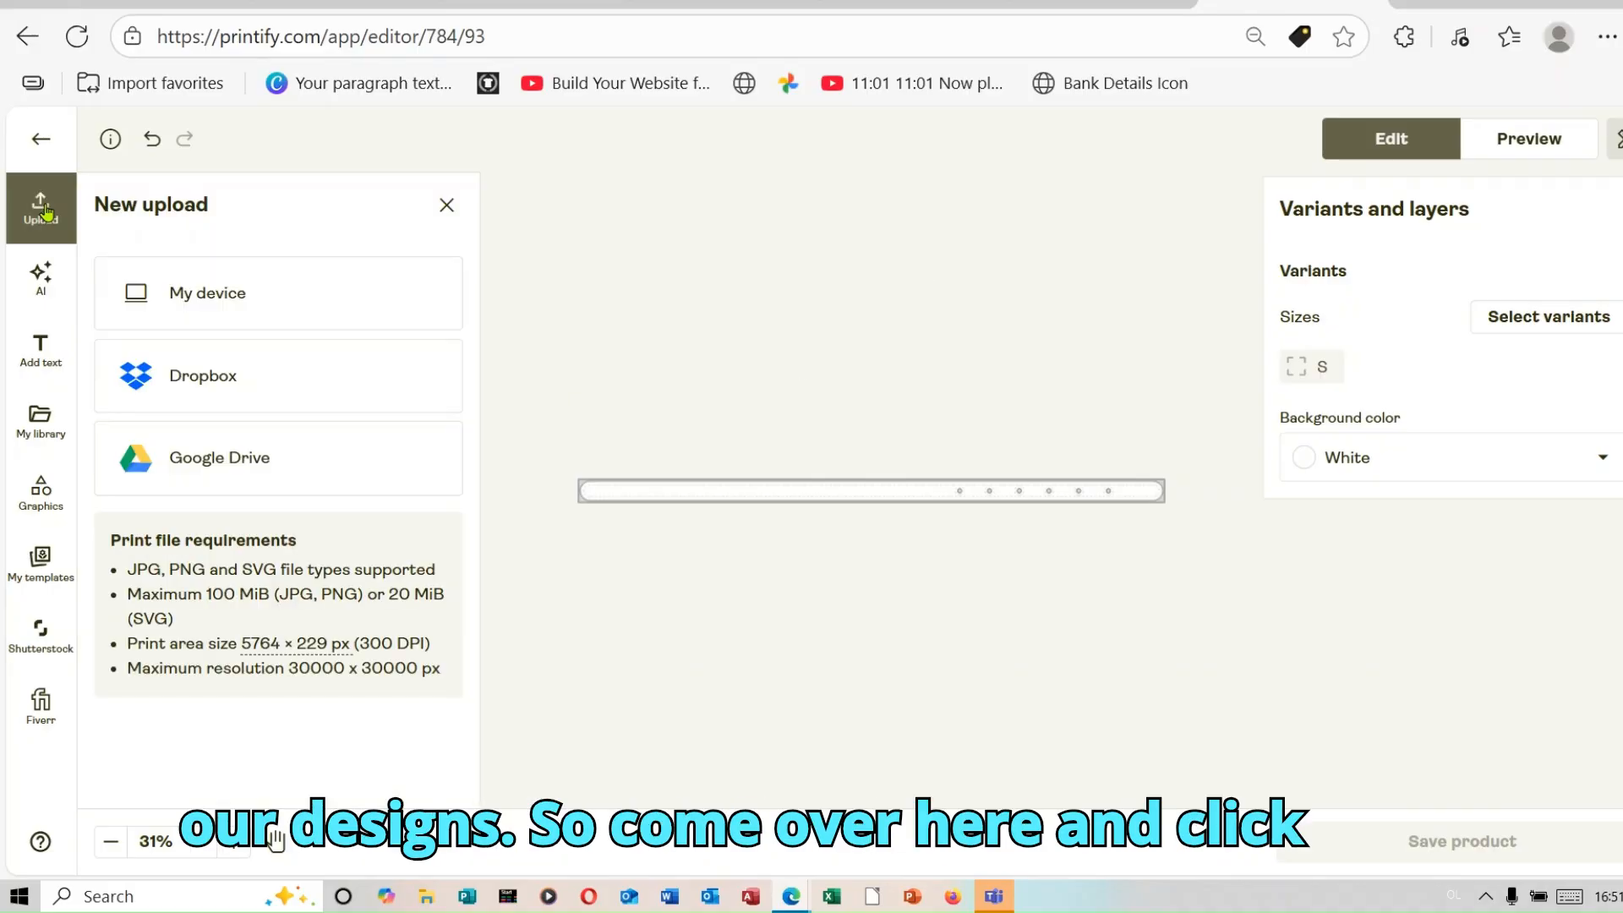
click(217, 298)
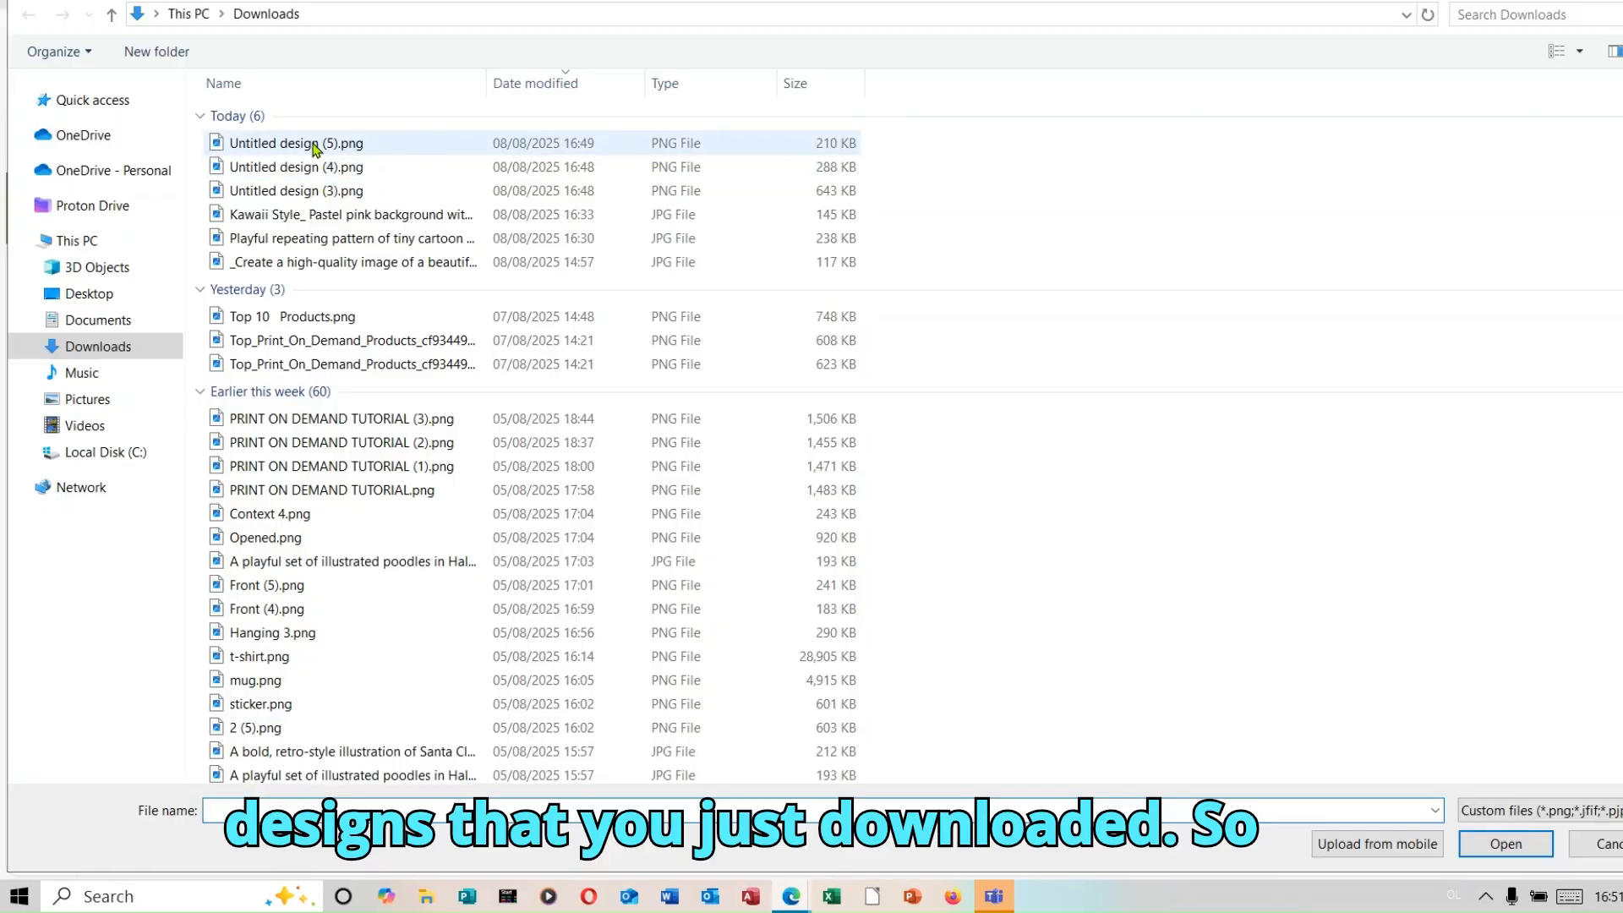
double_click(313, 143)
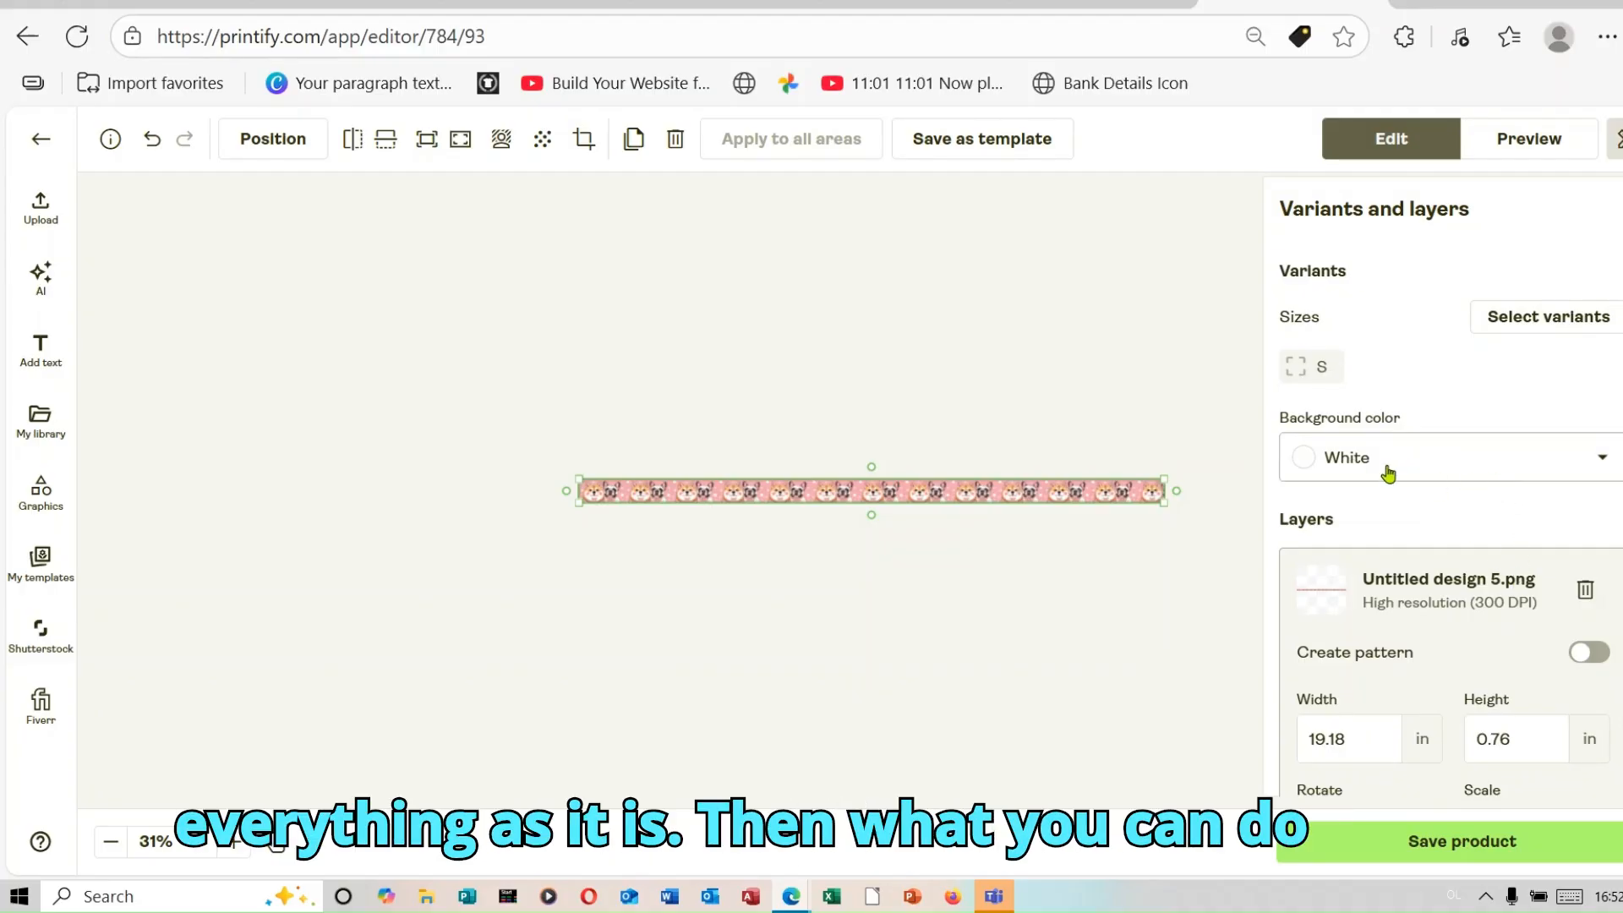
Step: Preview the pink dog-pattern collar in the front, back and context views and download the context mockup
click(1517, 142)
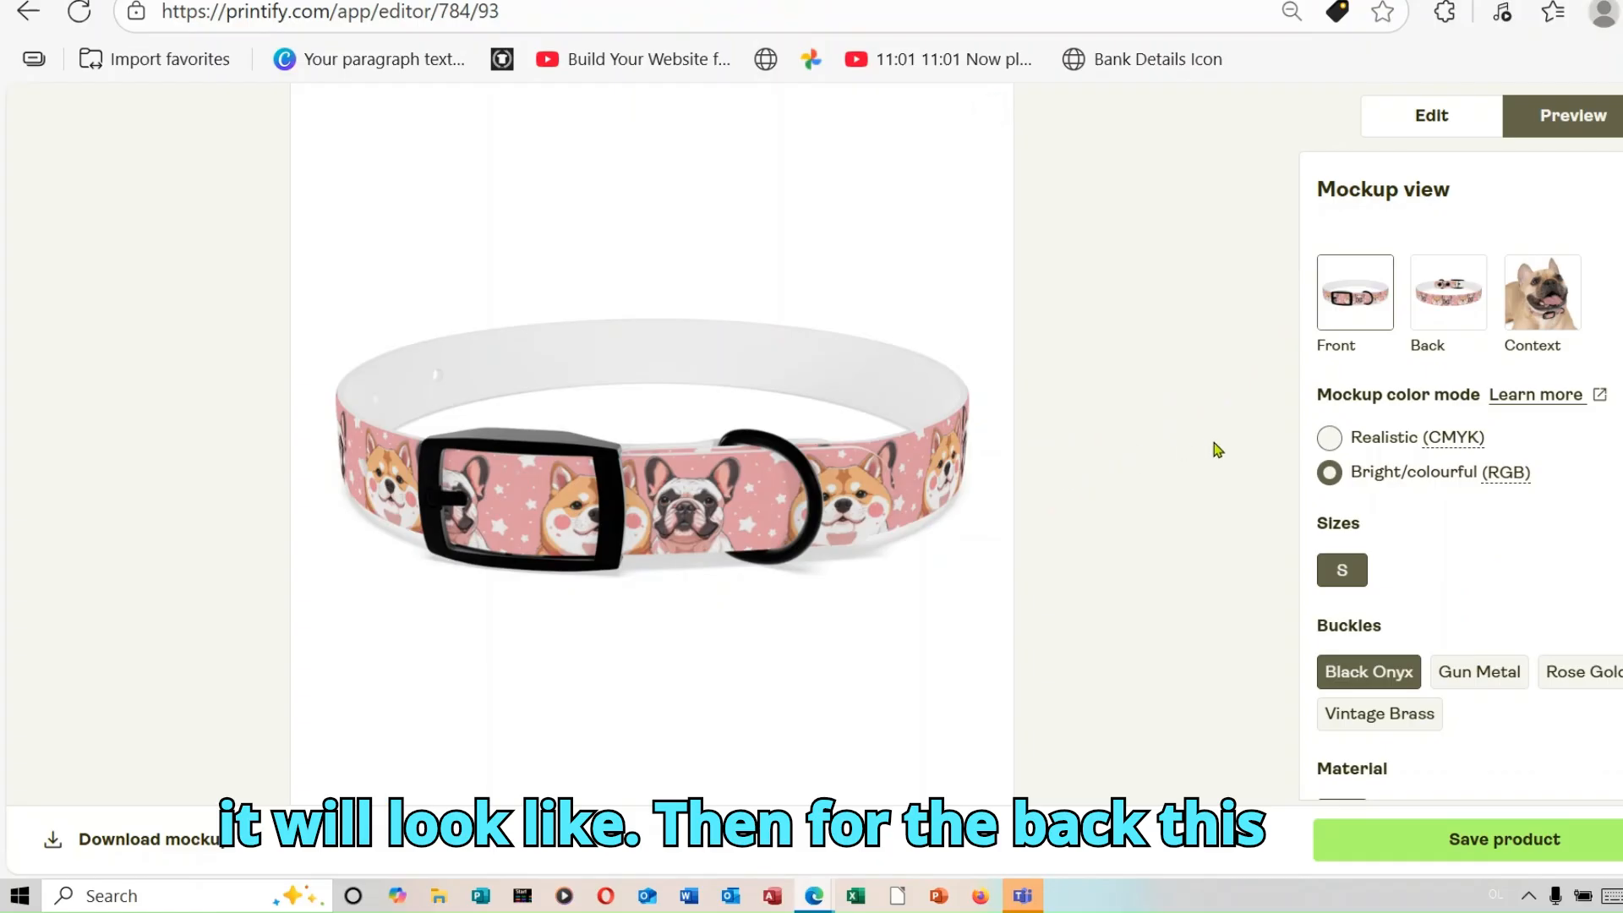
click(1467, 298)
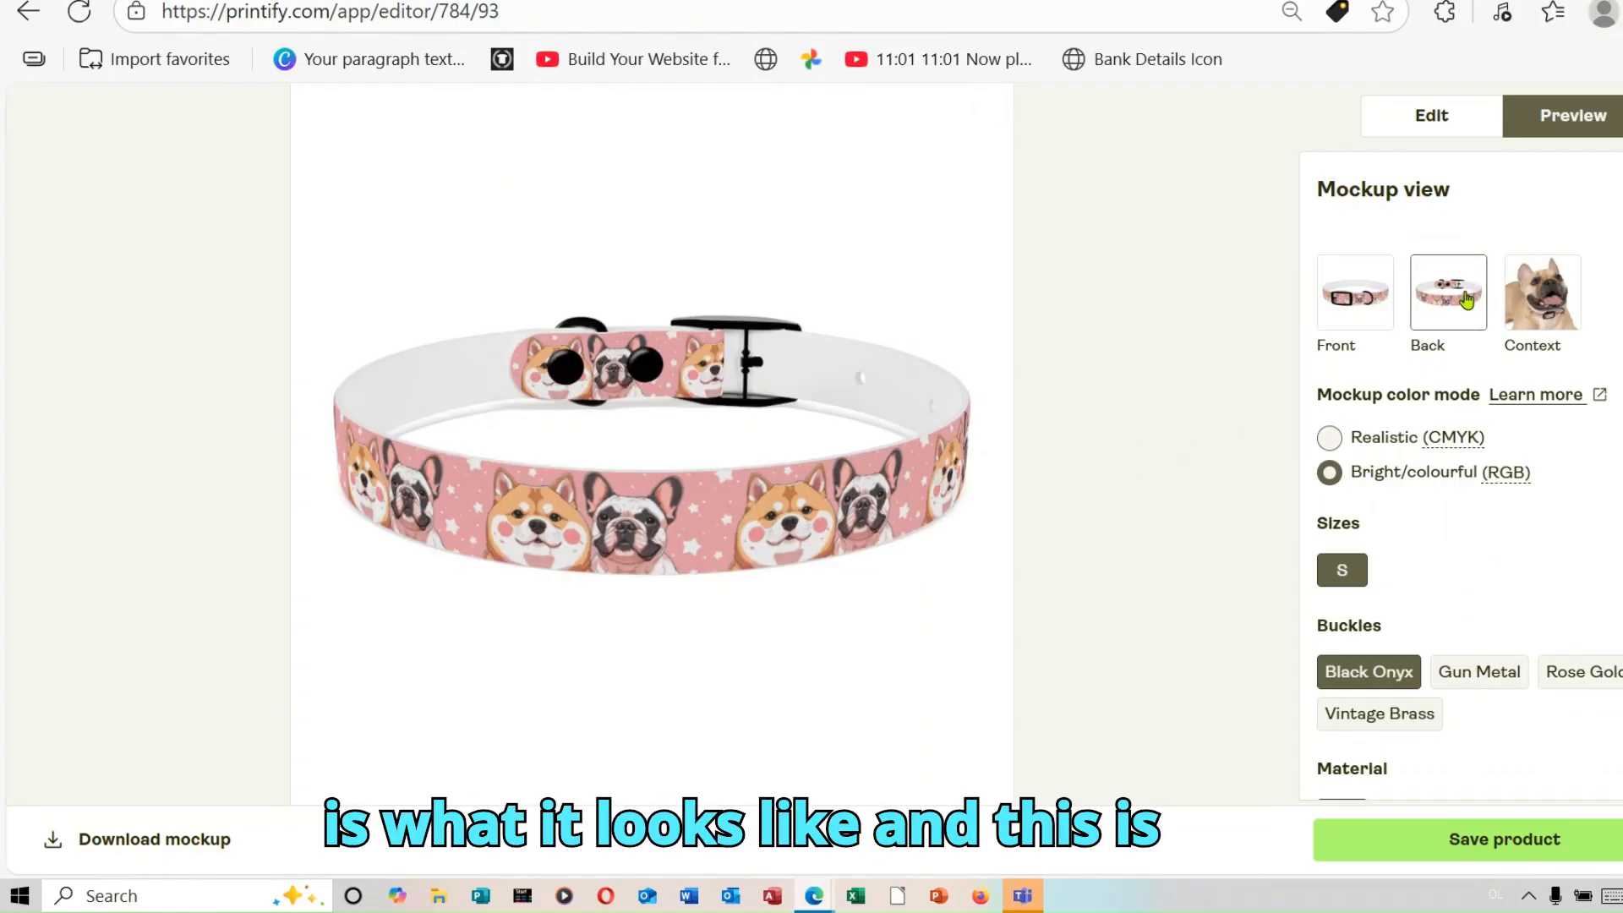
click(1560, 305)
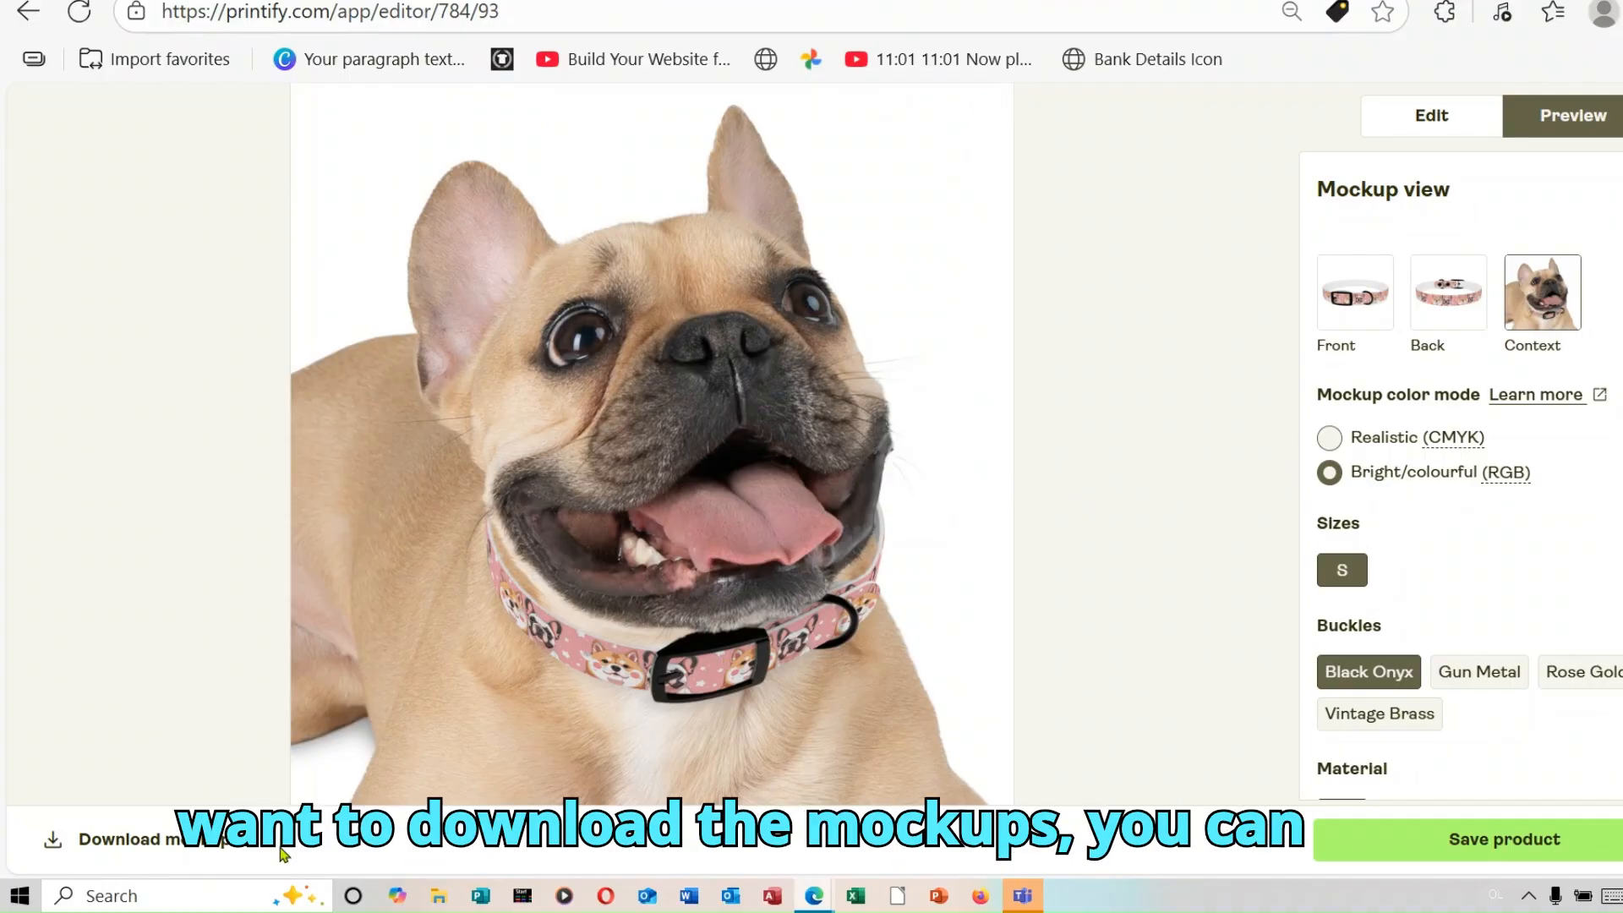
click(150, 856)
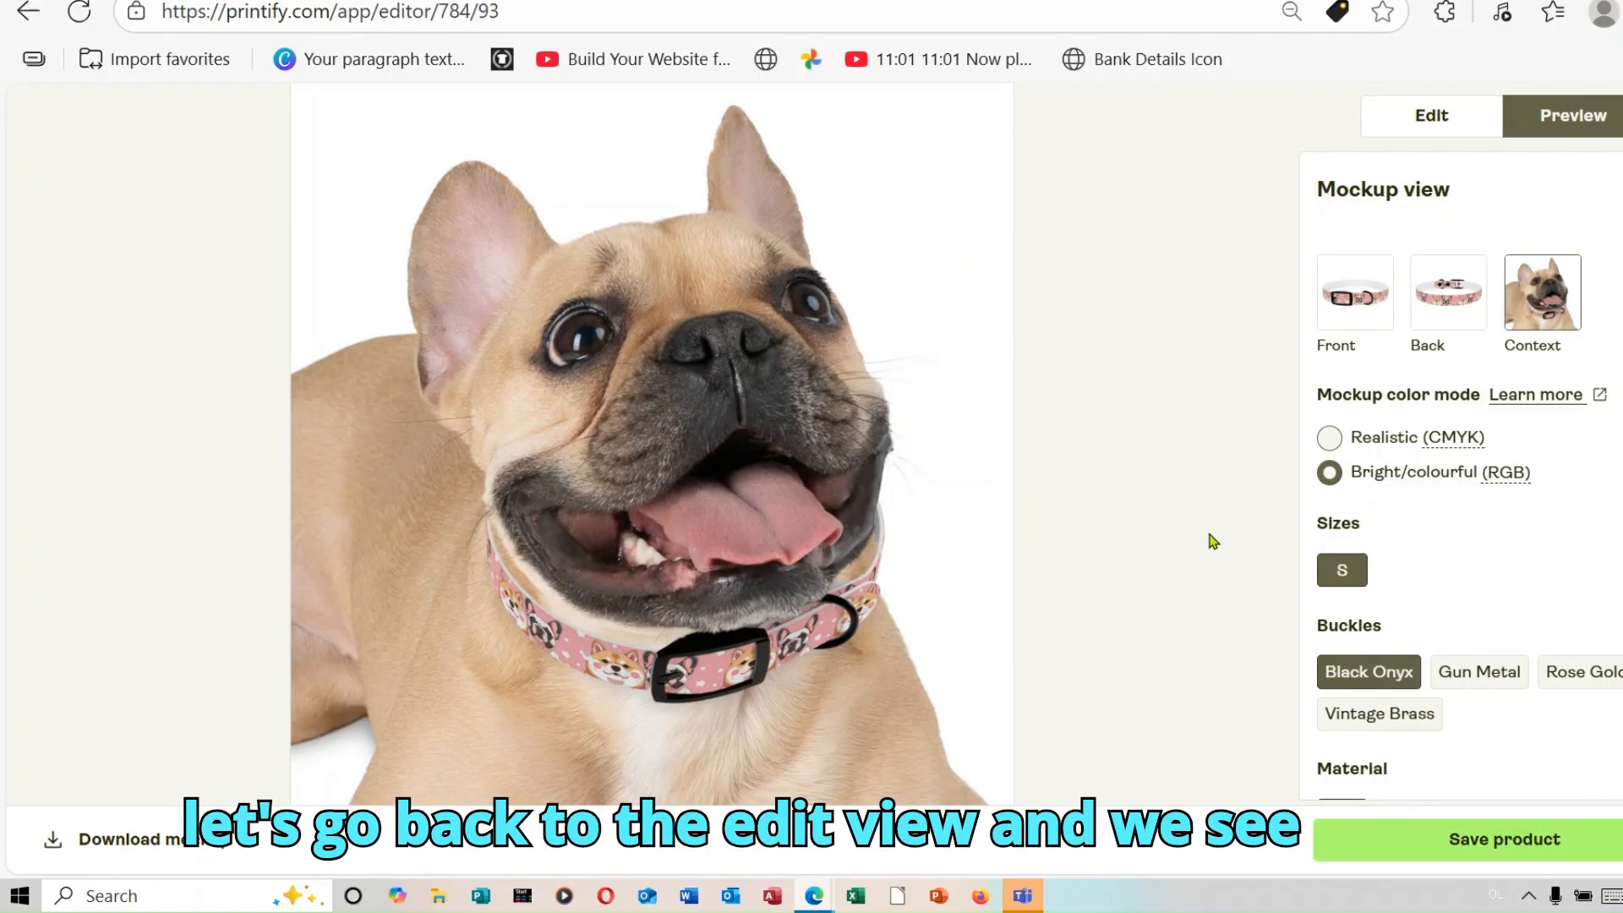
Step: Return to editing the collar and upload Untitled design (4).png from the Downloads folder as its design
click(1403, 118)
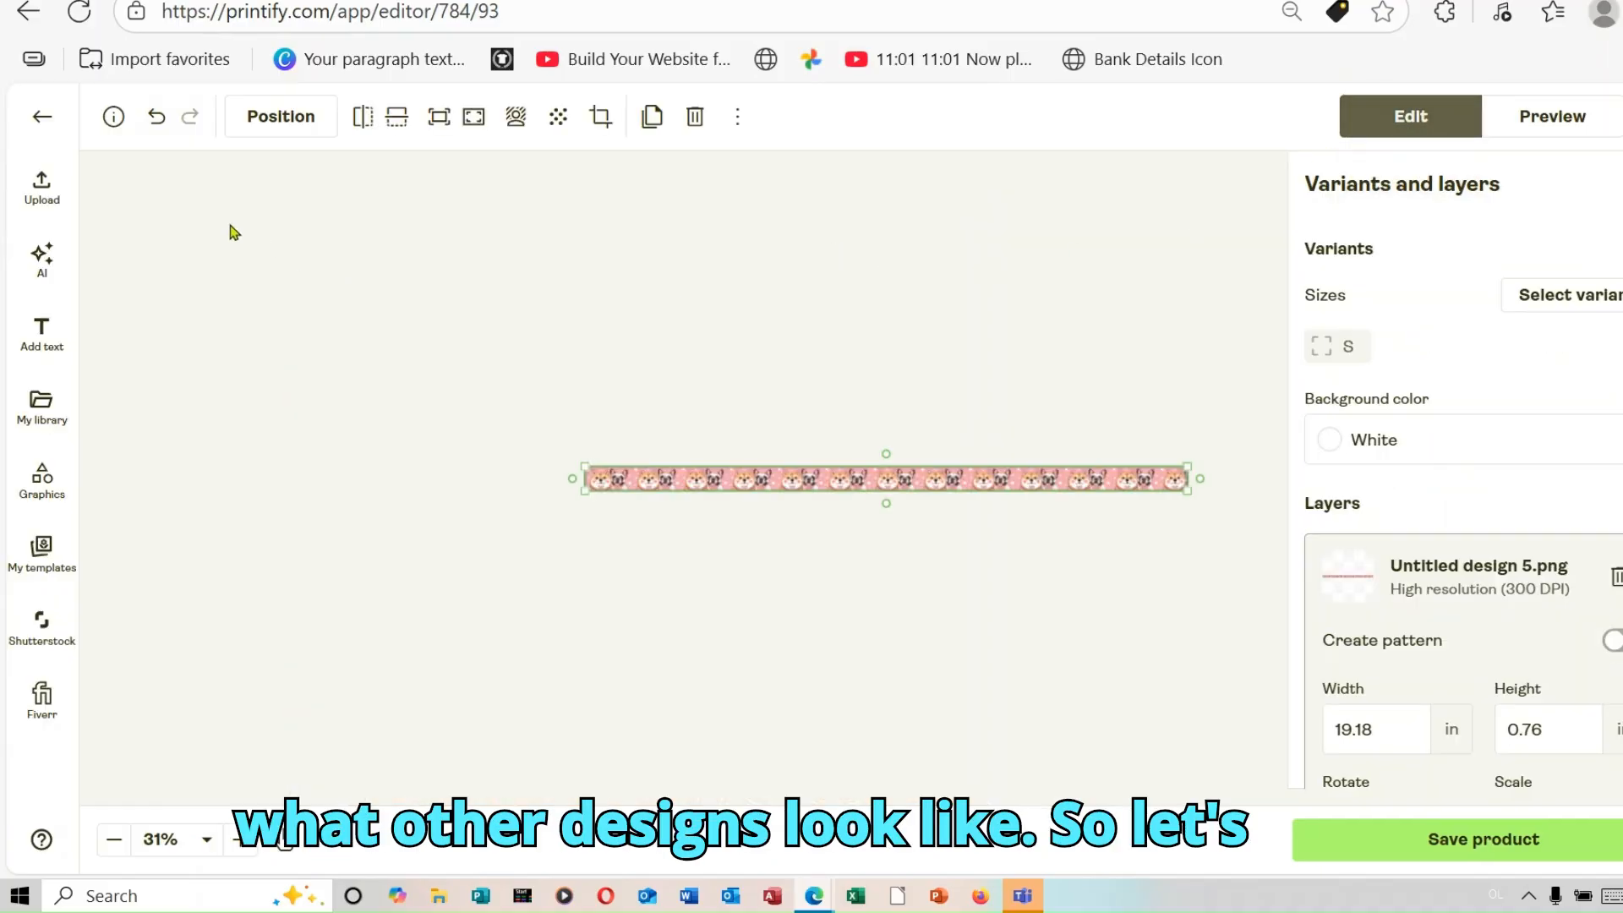
click(42, 186)
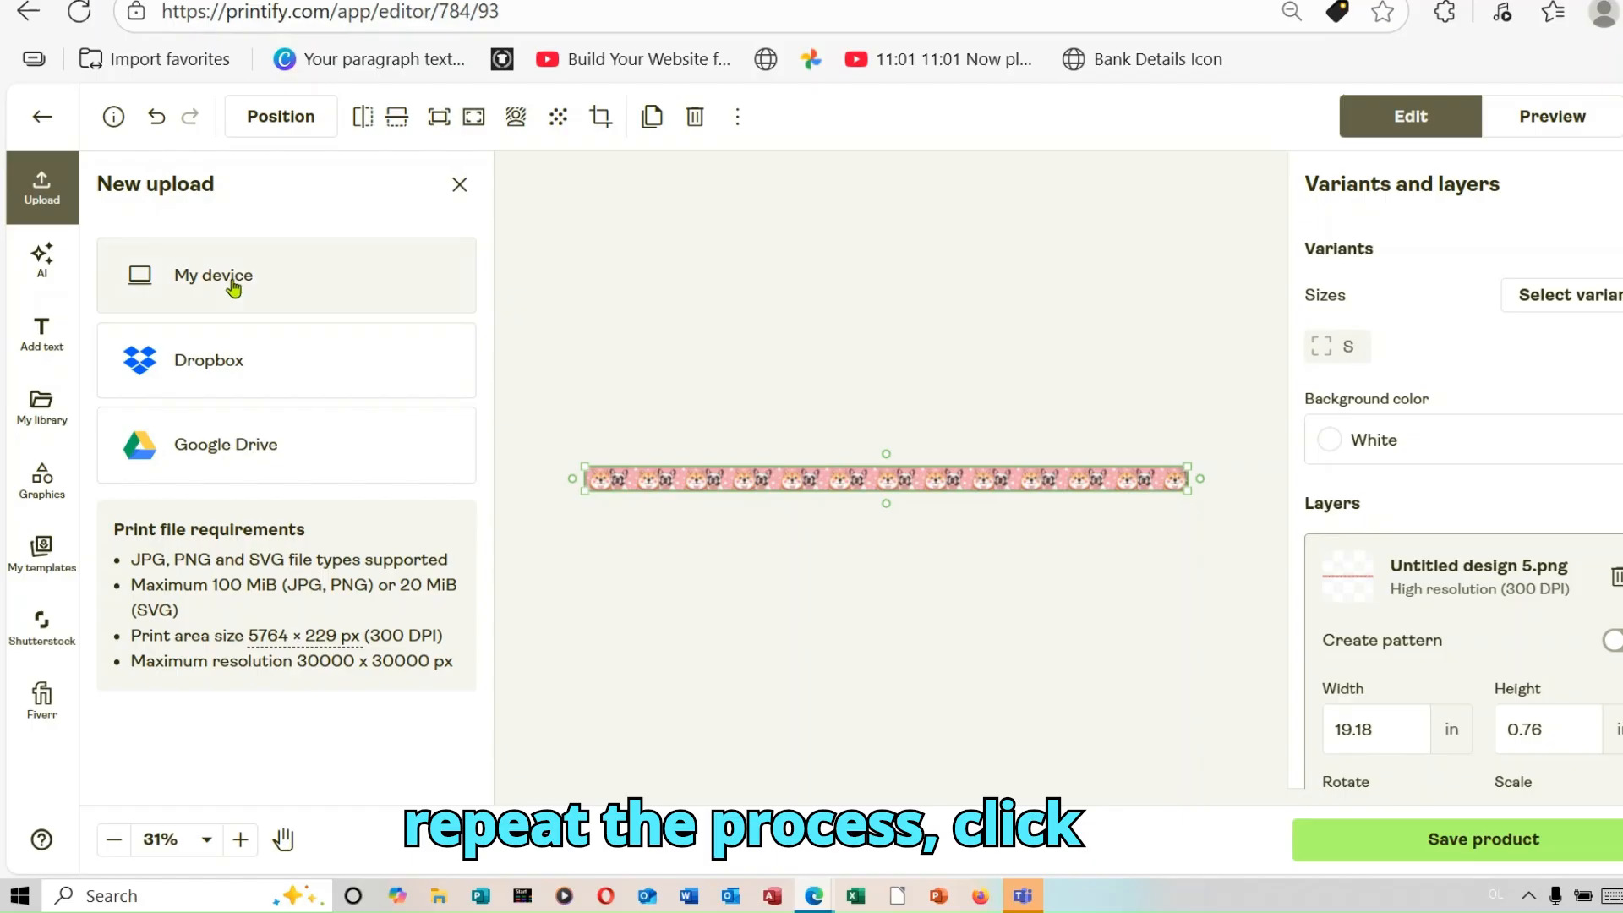
click(235, 279)
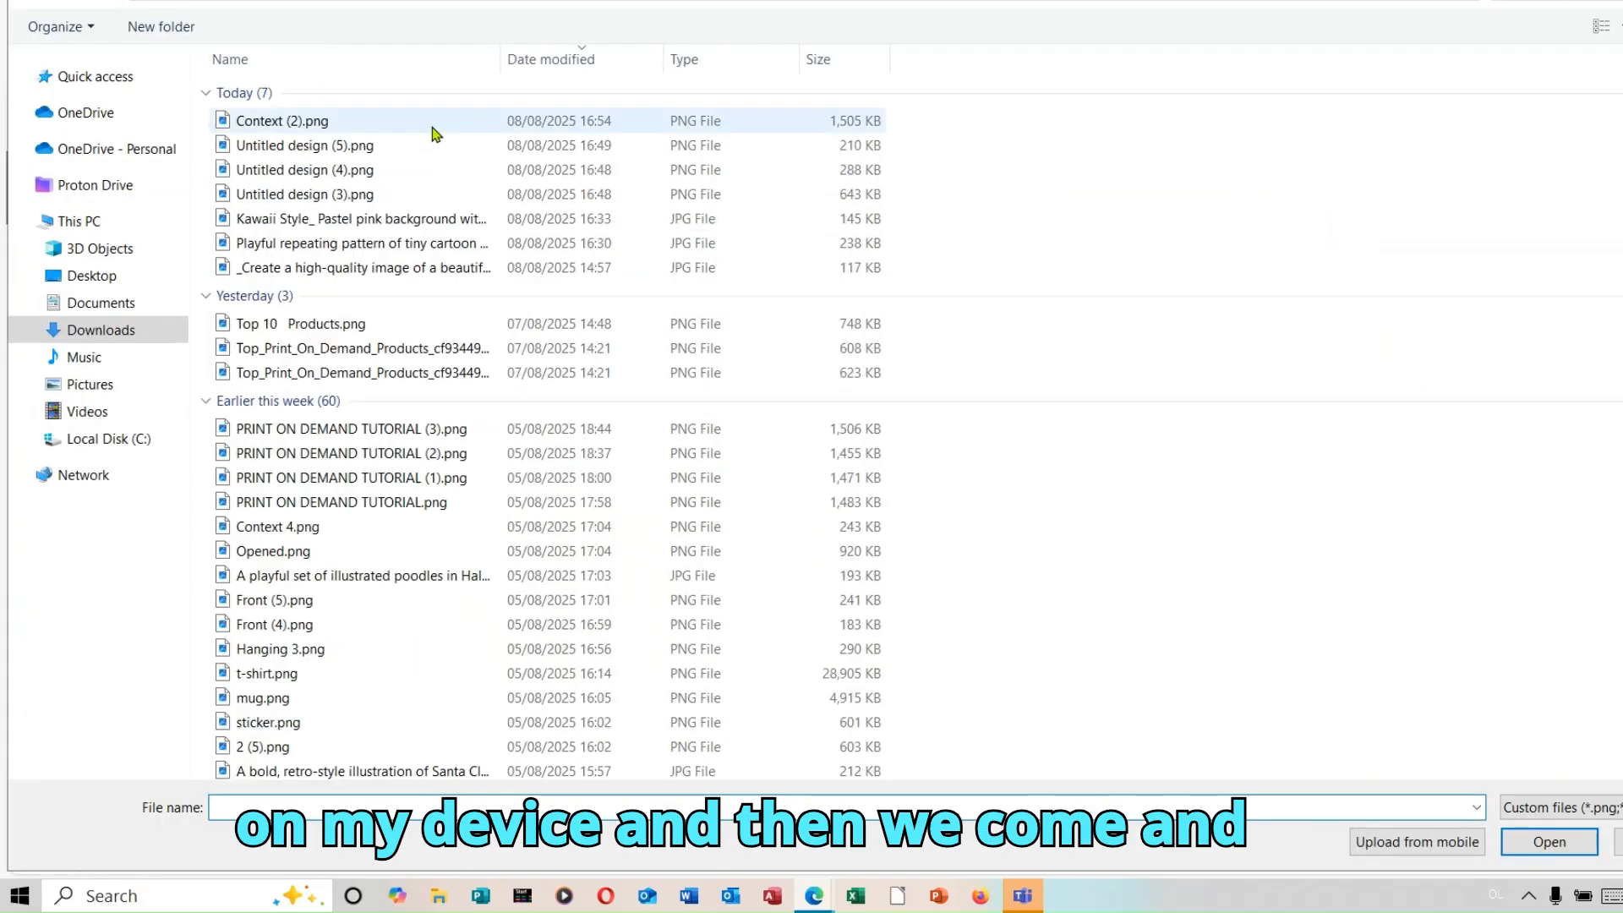
double_click(355, 171)
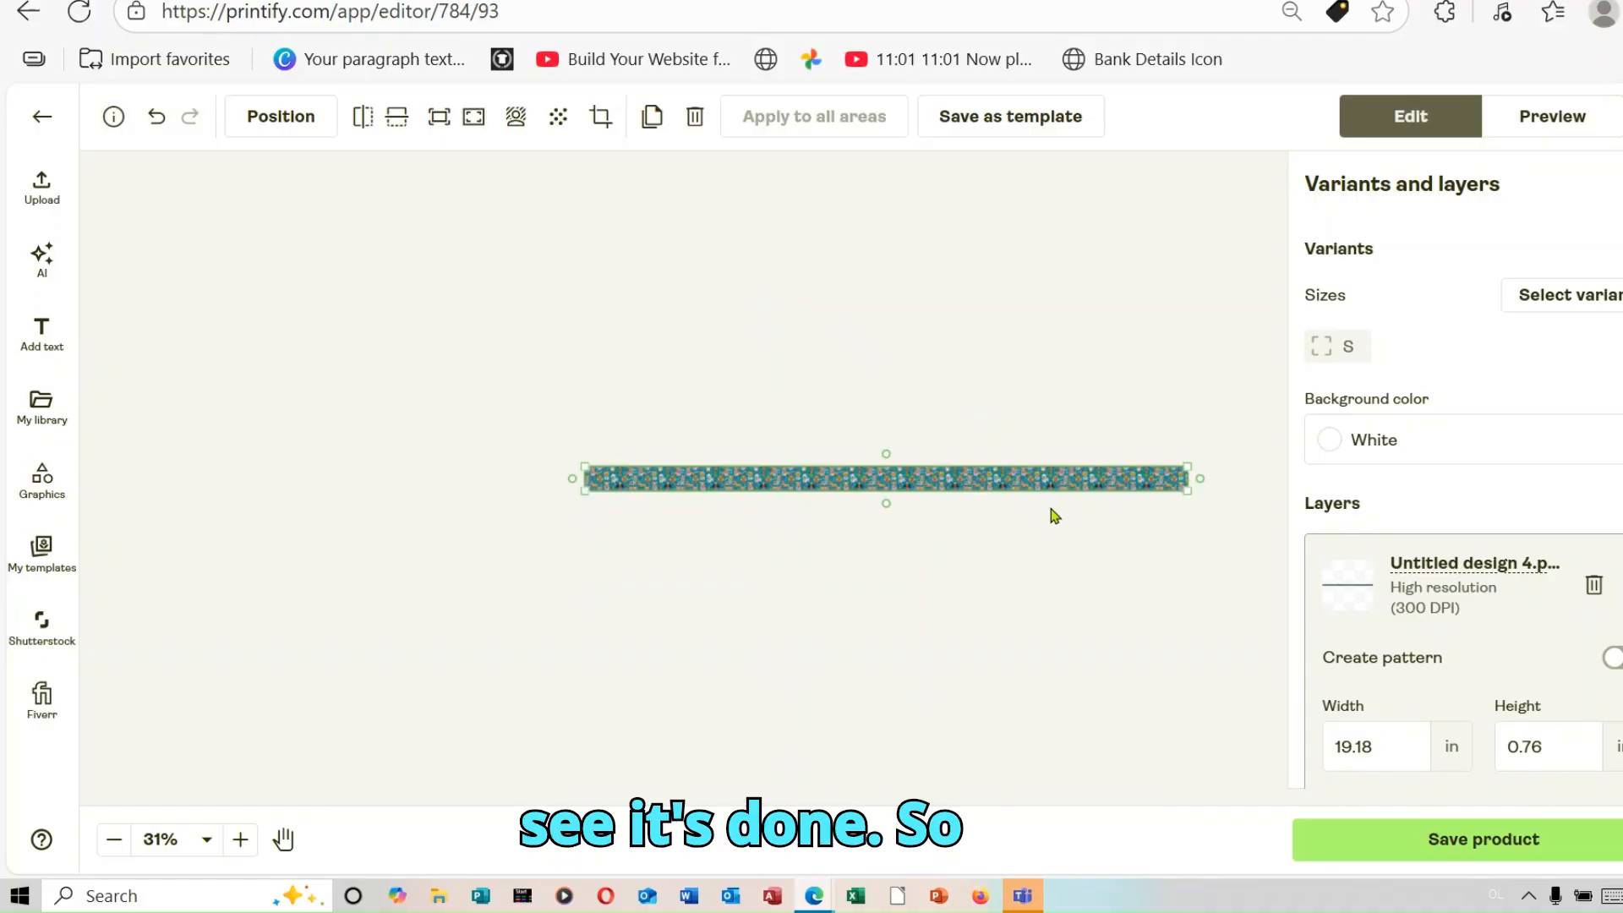
Step: Preview the teal dog-pattern collar mockups and save the product
click(1546, 127)
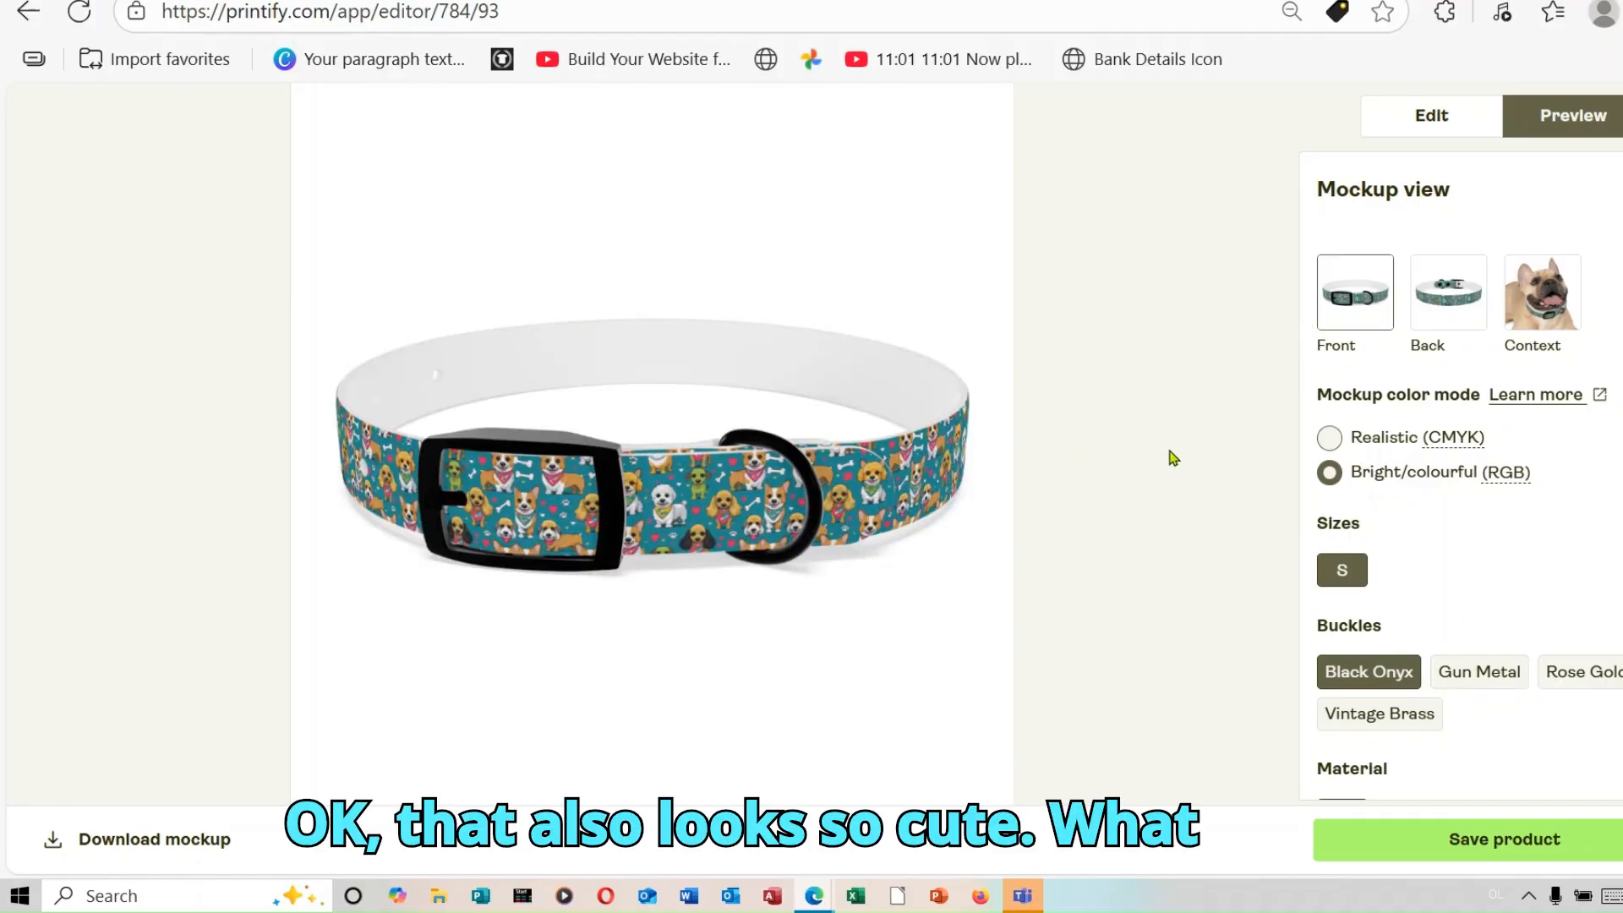
click(1454, 297)
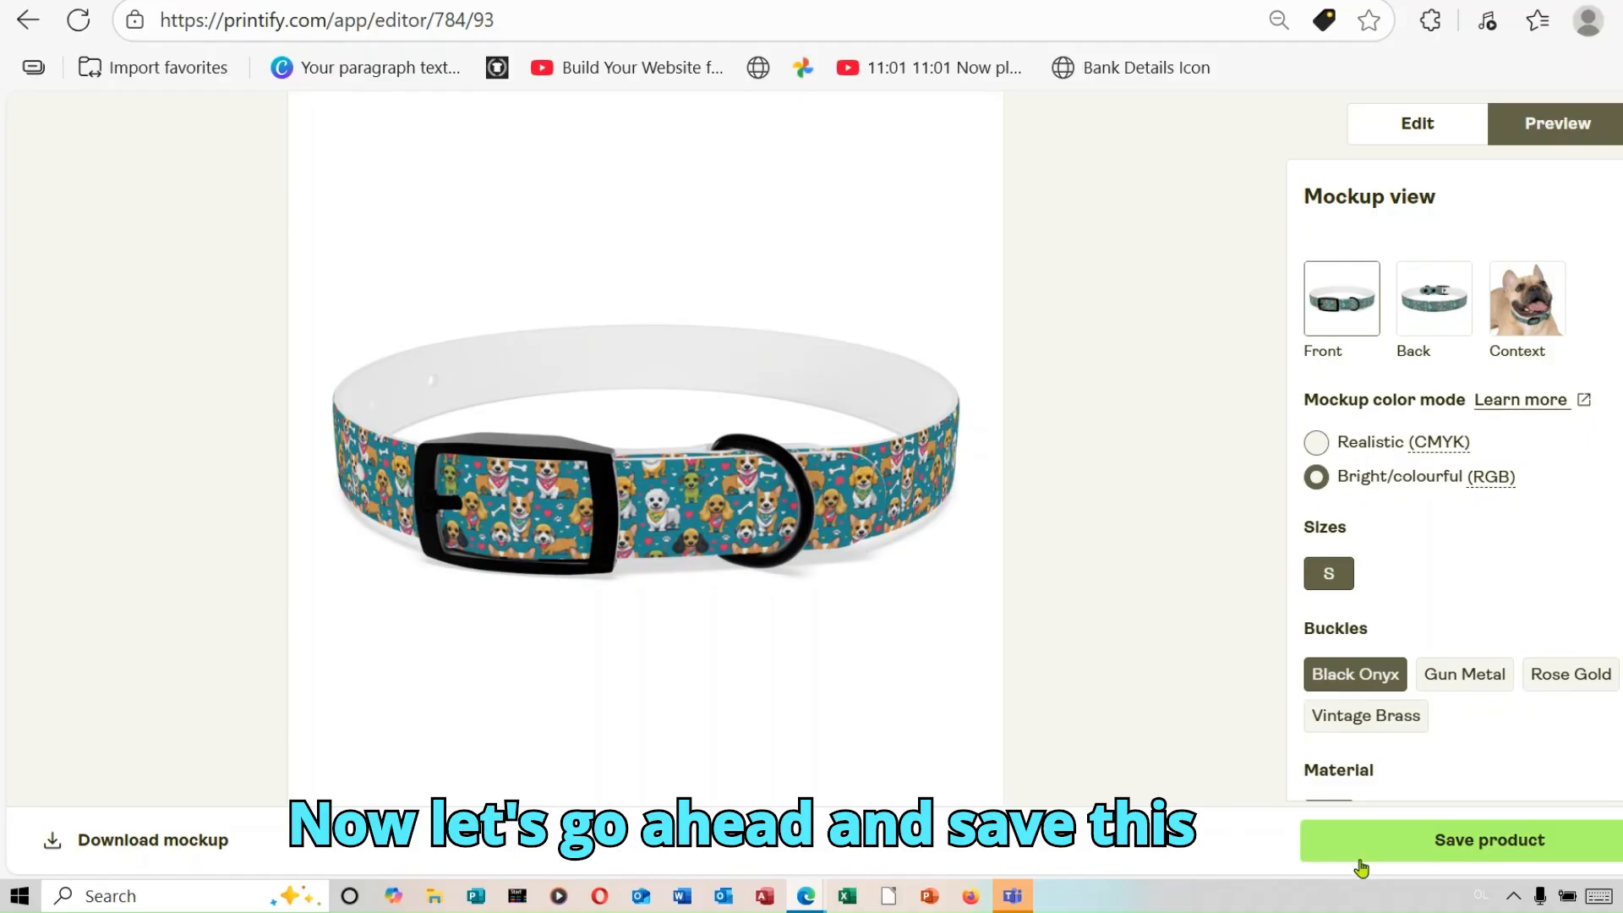
click(1396, 848)
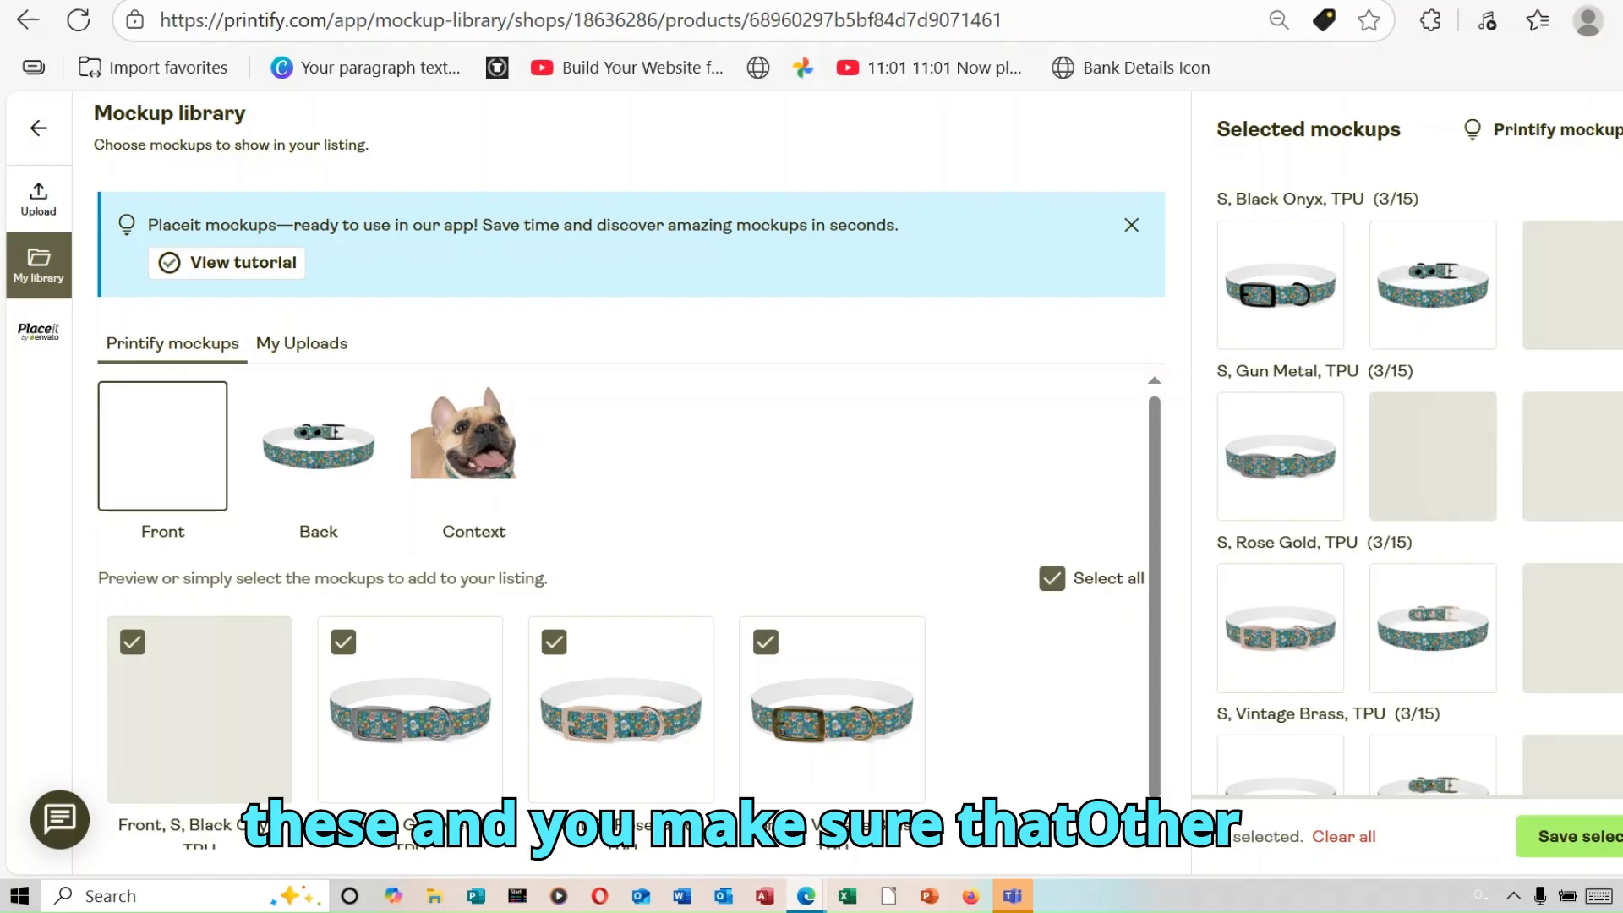
Step: Review the mockups for the four buckle variants, keep them all selected and save the selection
scroll(1420, 484, down, 1)
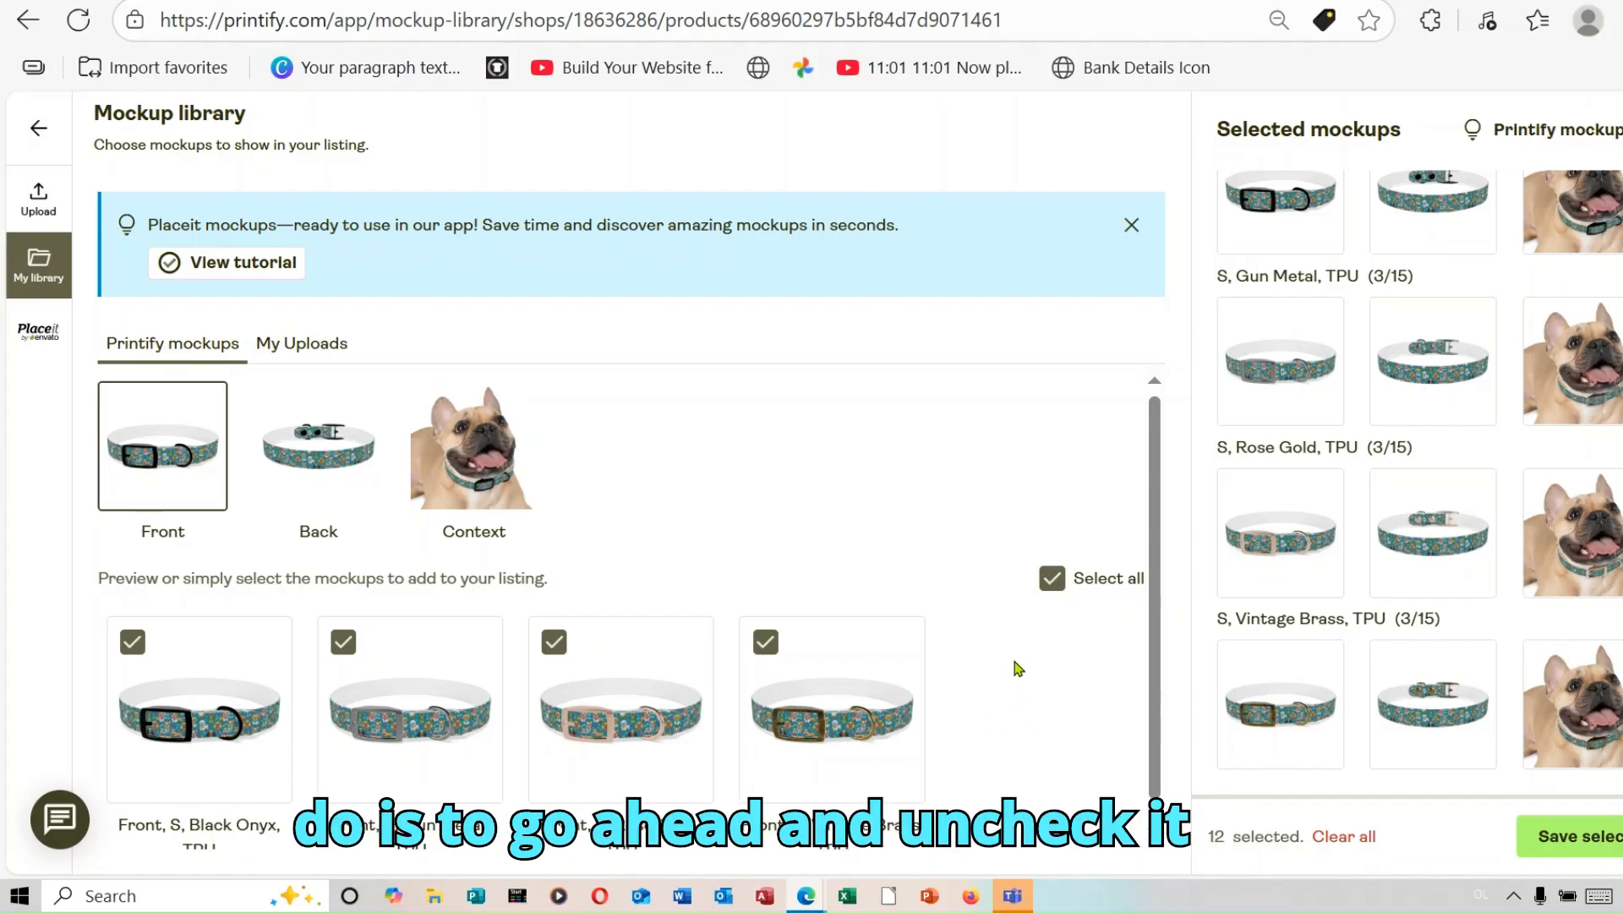
drag(1162, 764, 1163, 784)
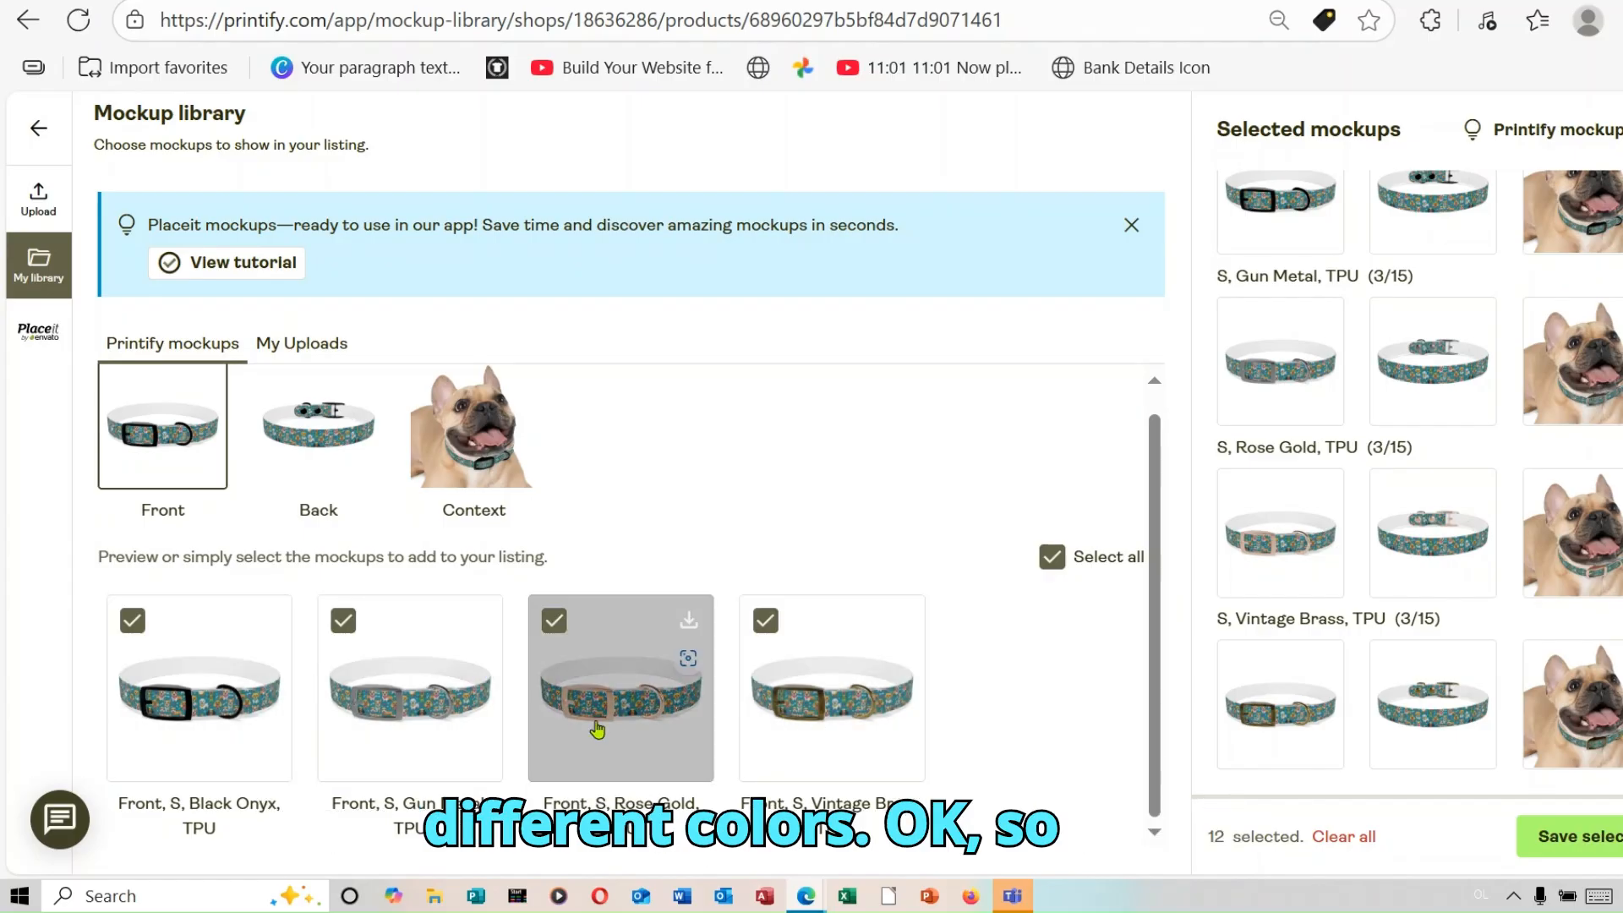
click(1616, 842)
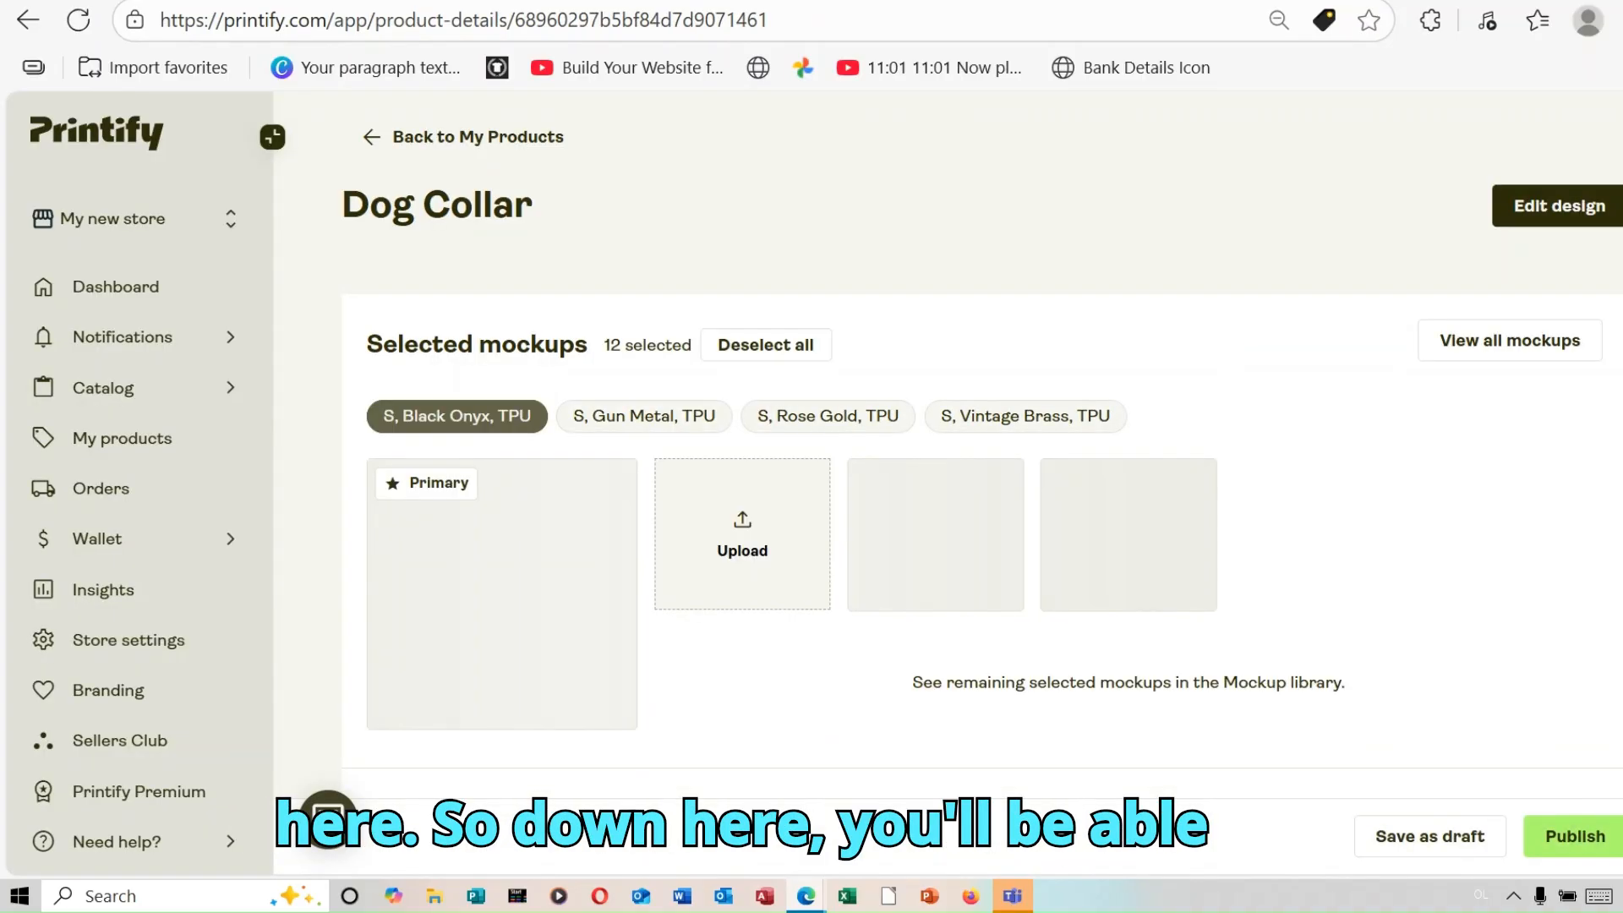
Step: Examine the Dog Collar listing's title, description, personalization and pricing sections
scroll(982, 446, down, 8)
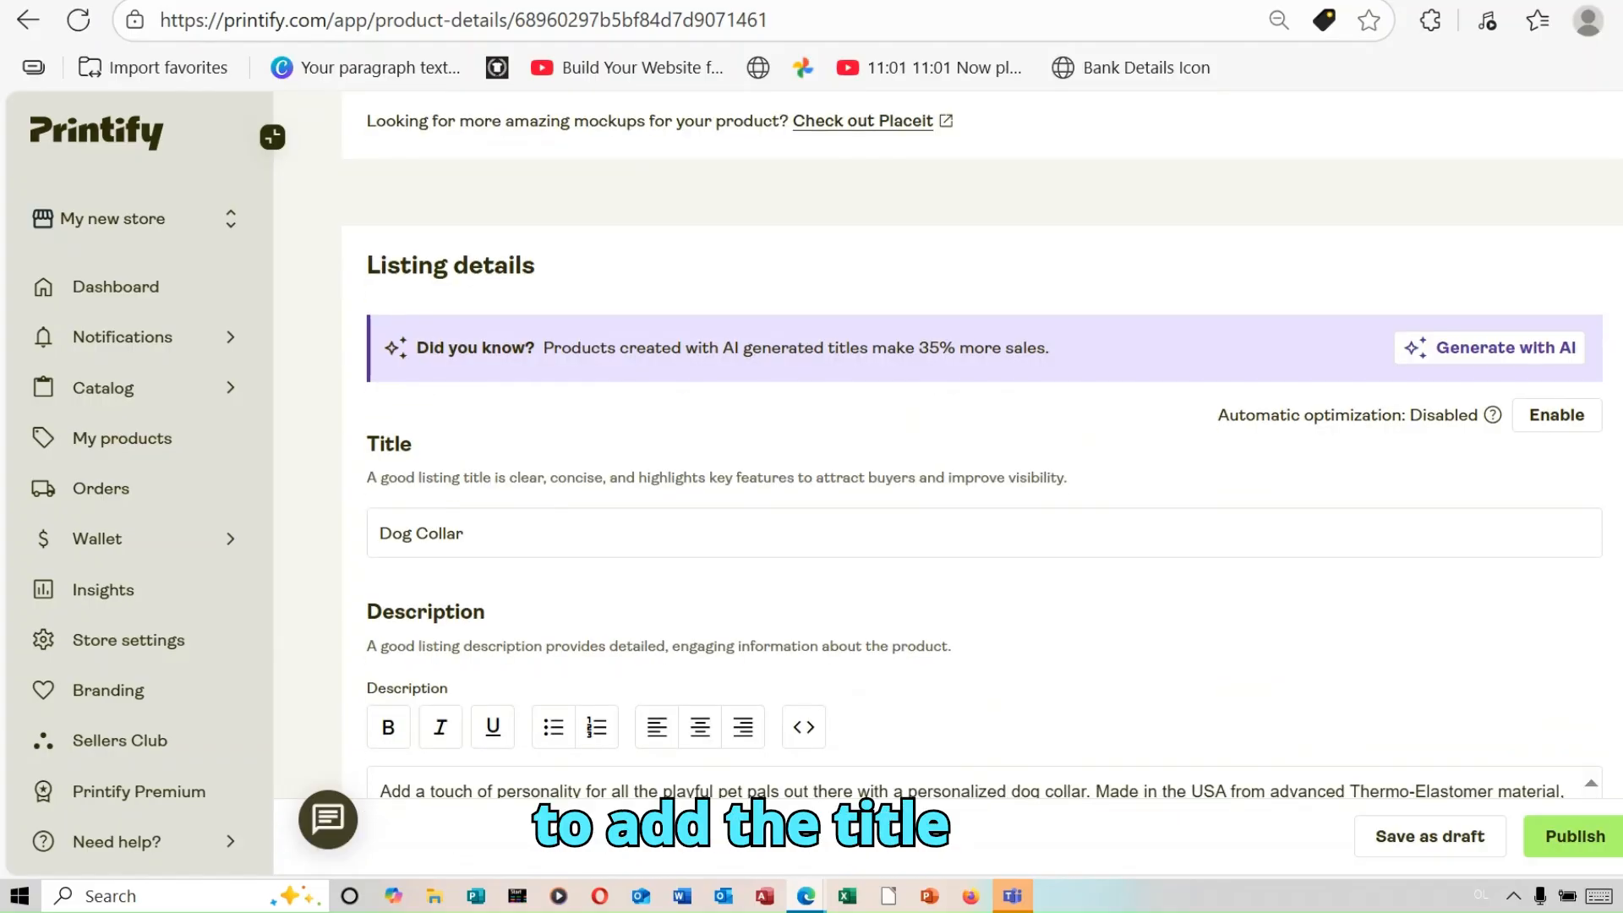
scroll(984, 445, down, 2)
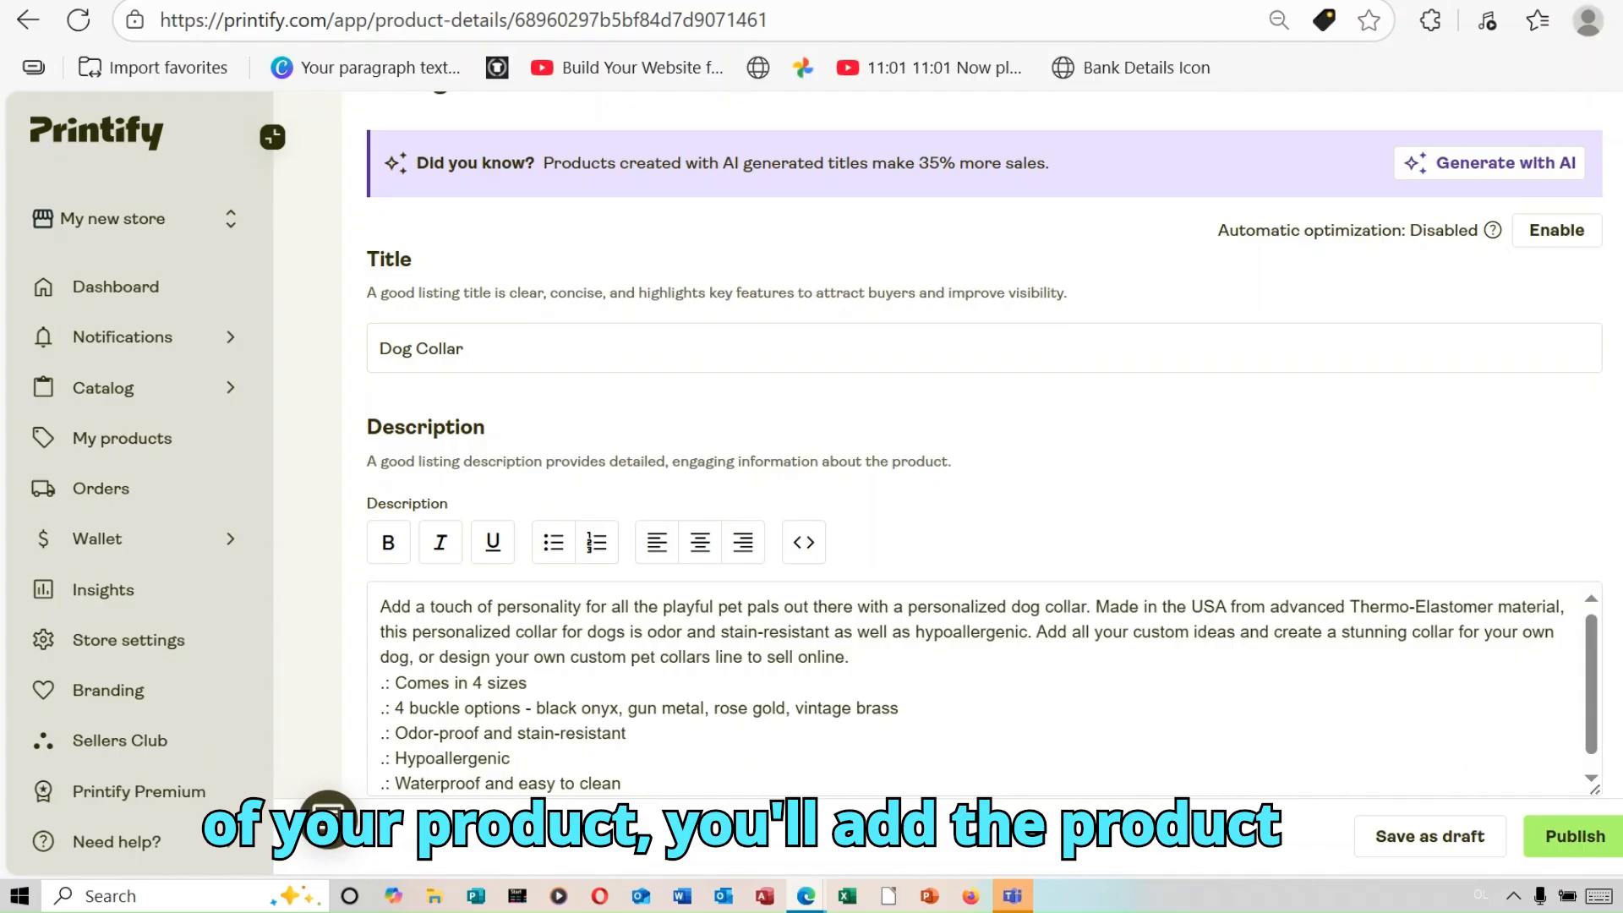
scroll(983, 446, down, 1)
scroll(982, 446, up, 3)
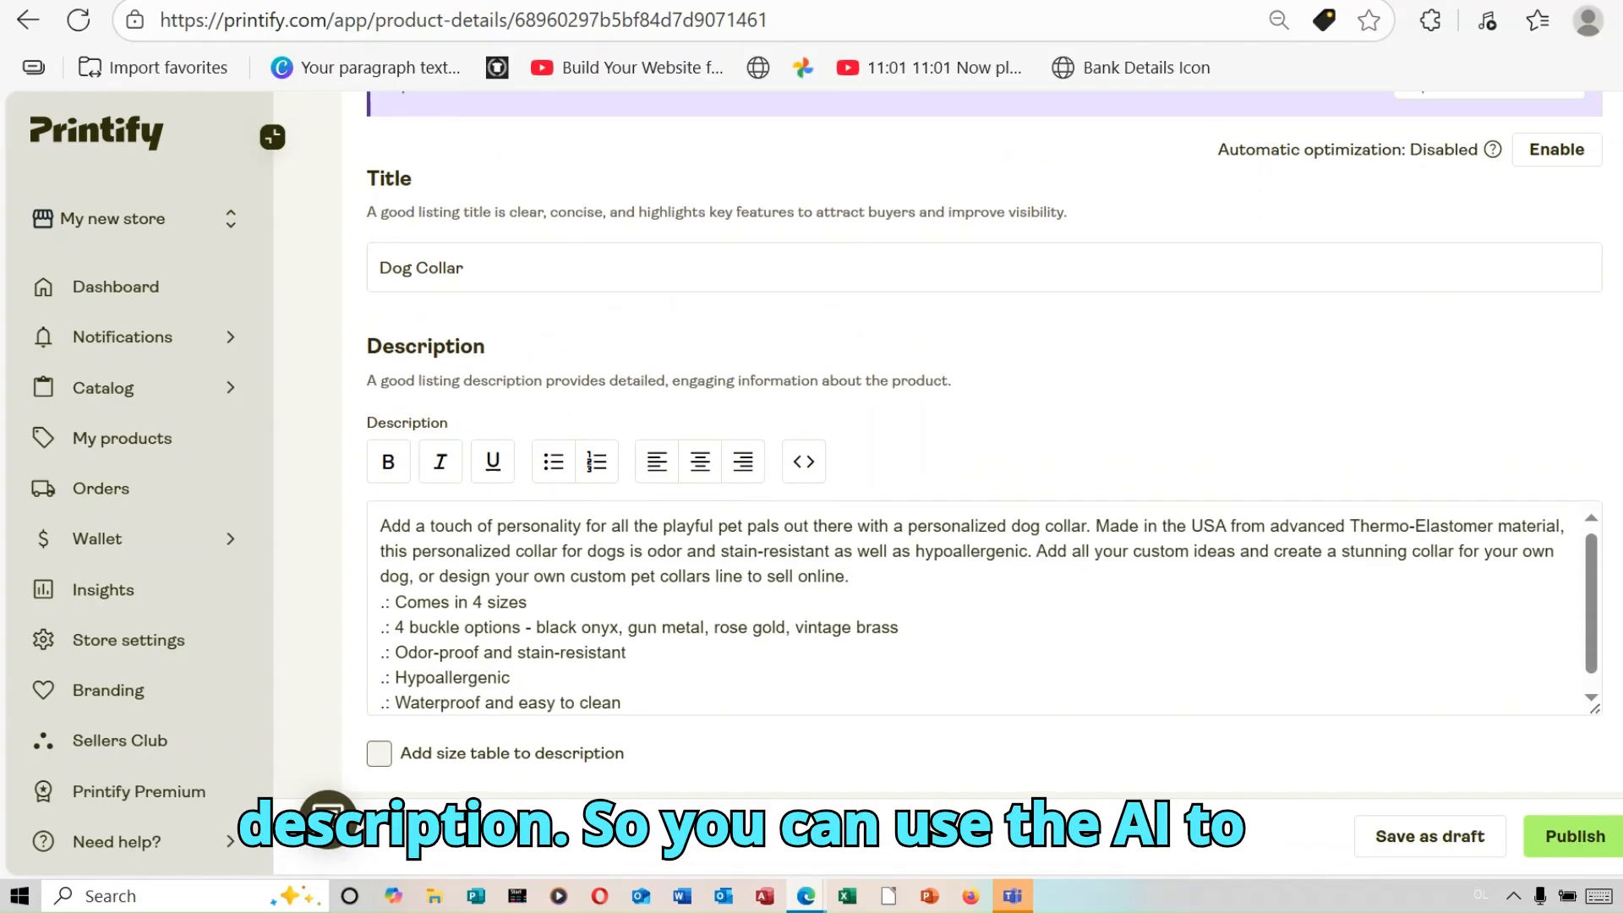
scroll(982, 469, down, 1)
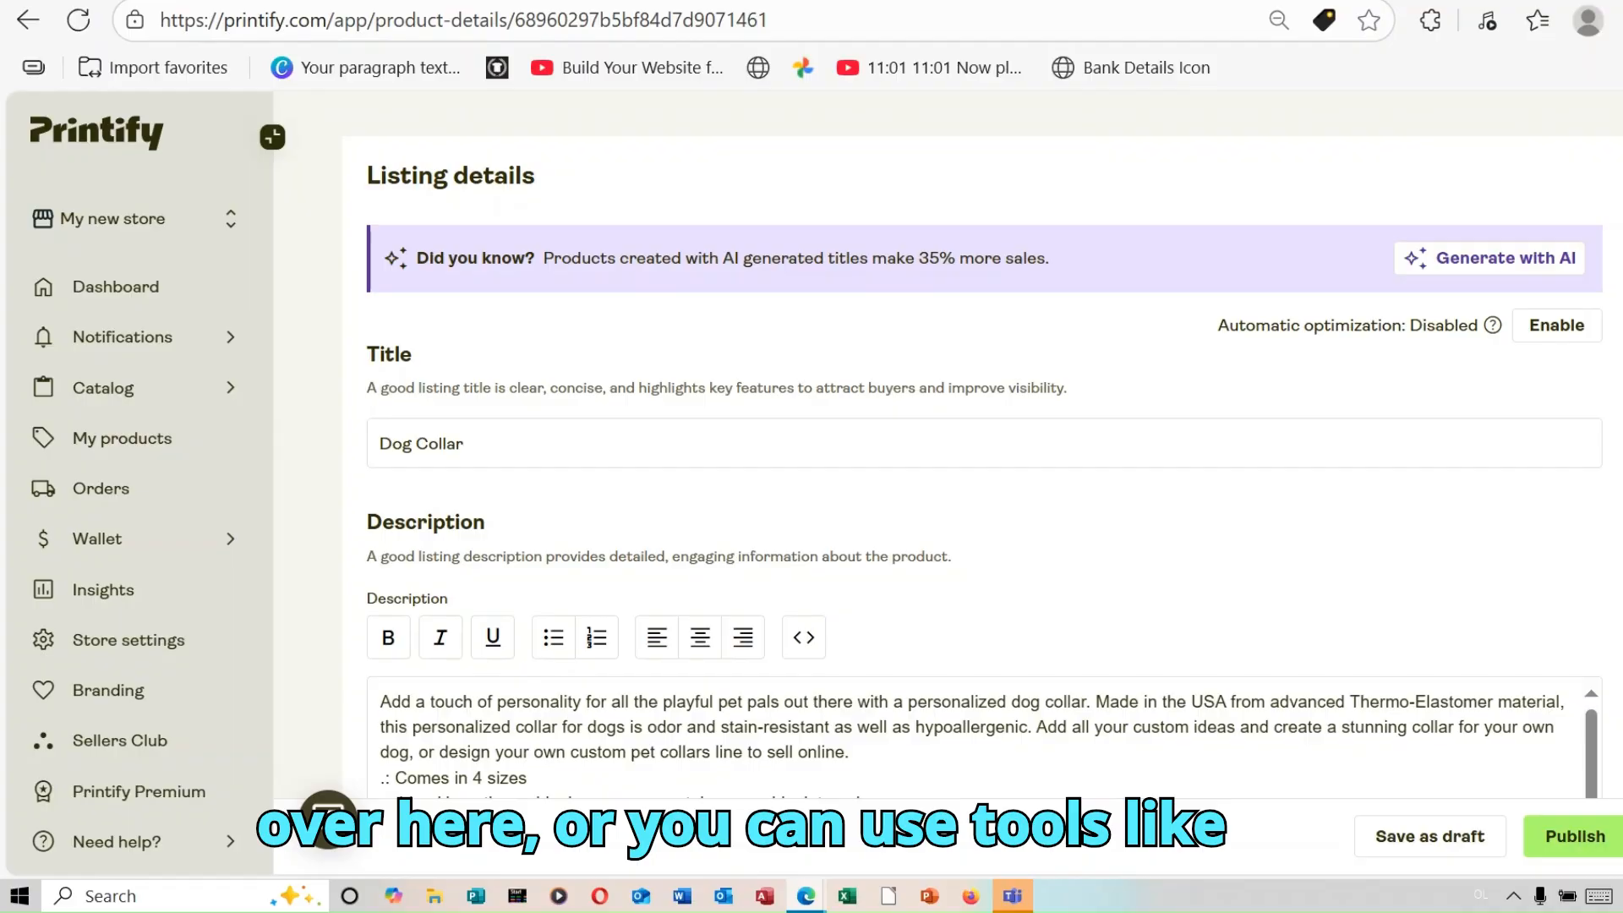
scroll(982, 469, down, 9)
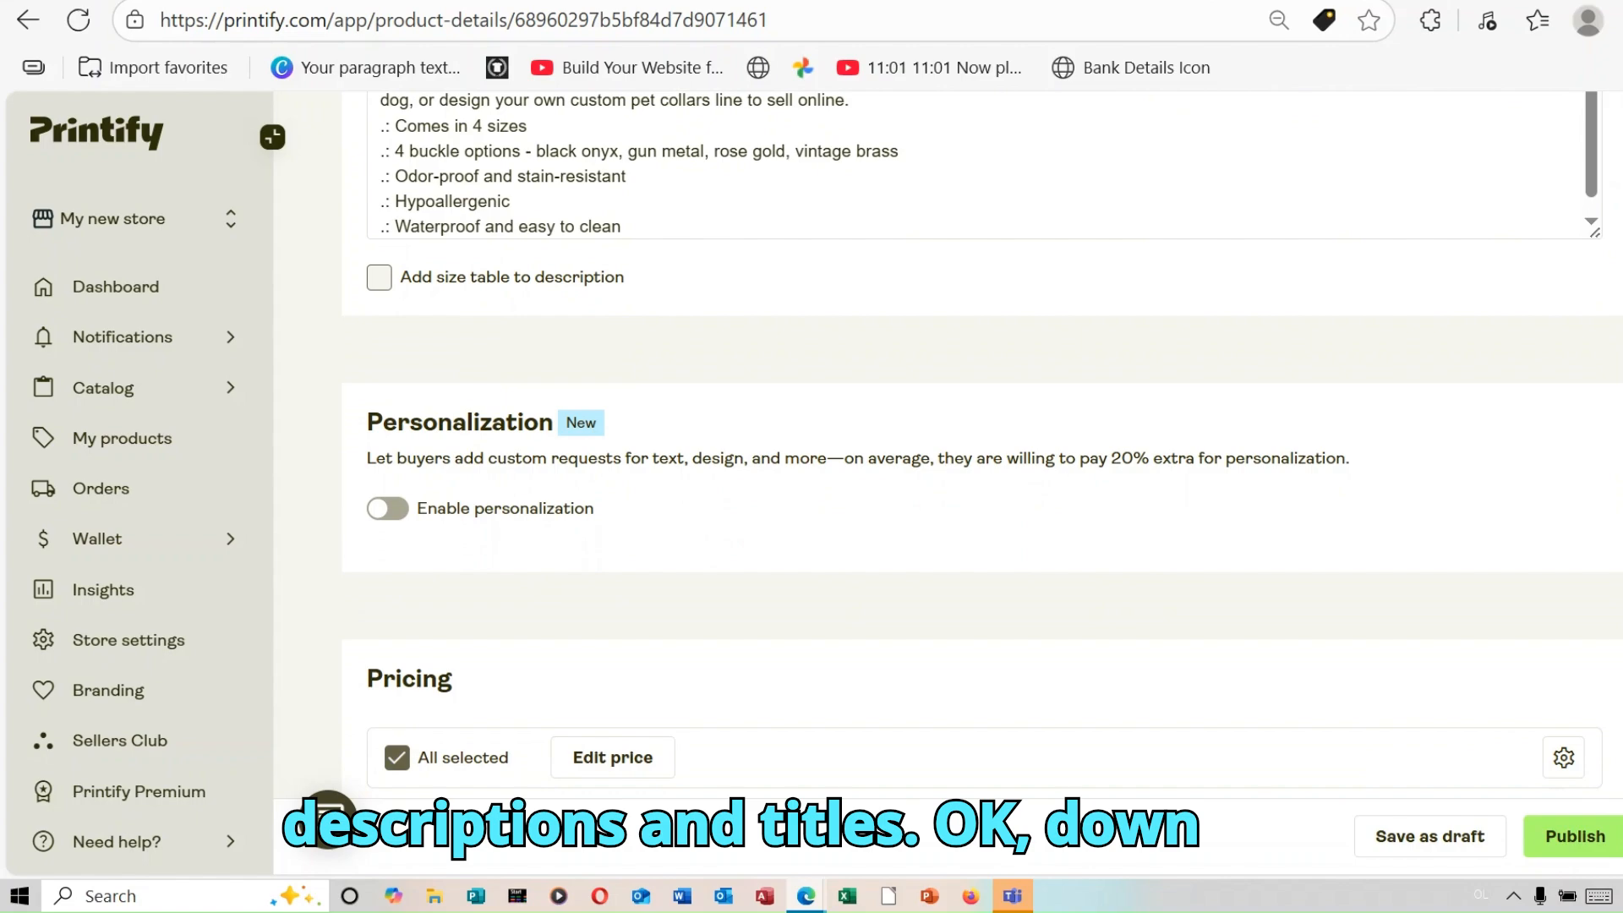
scroll(982, 469, down, 5)
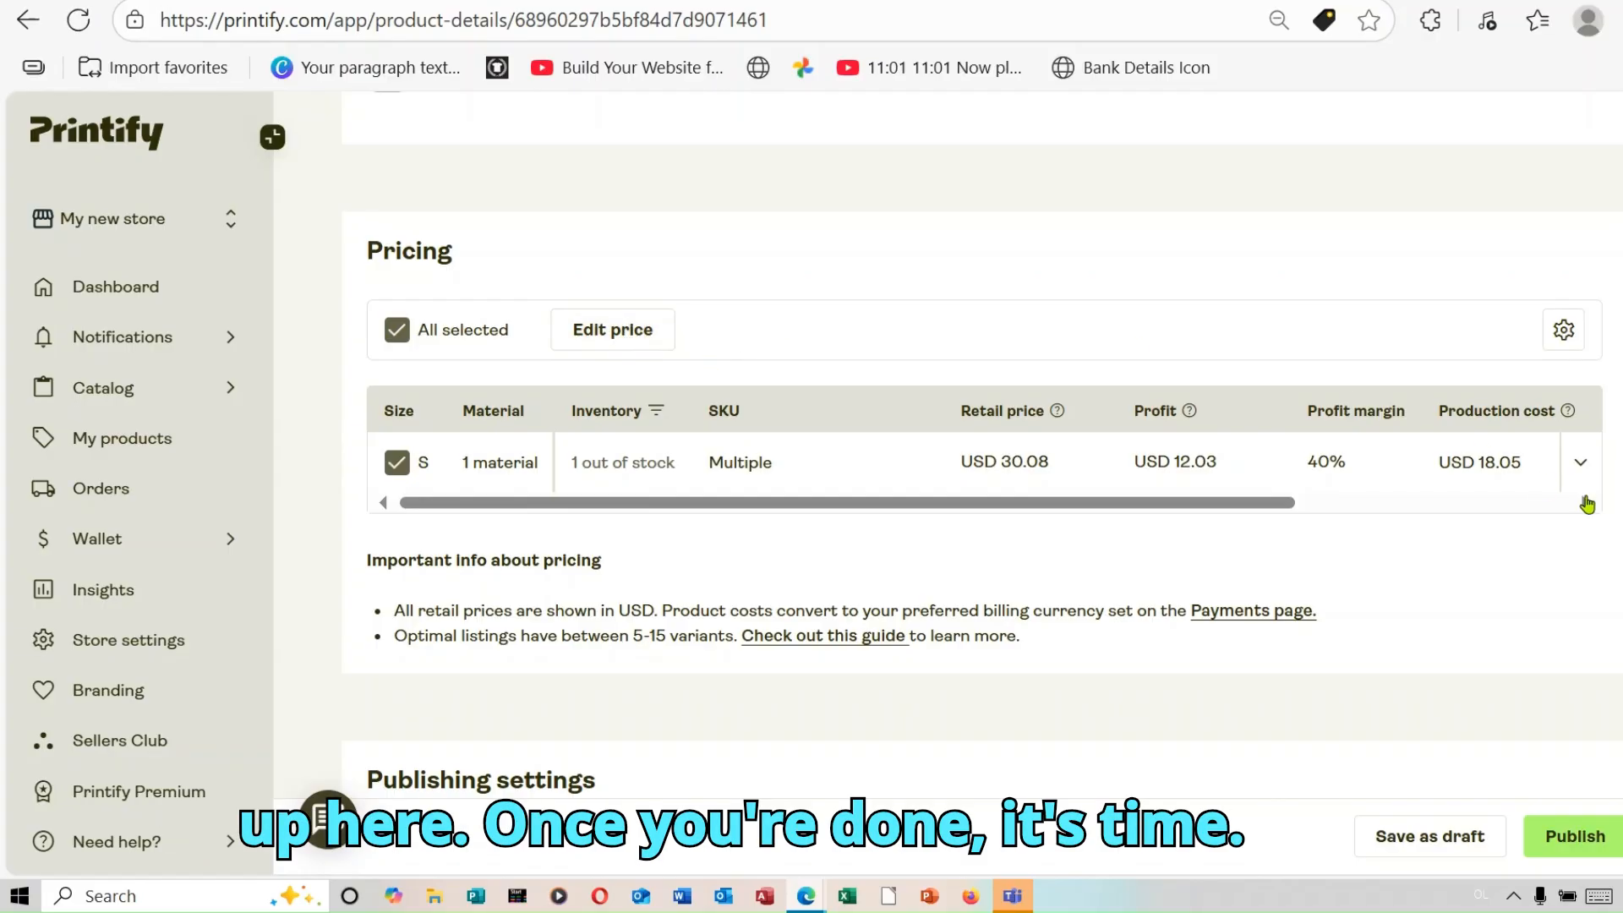
Step: Start connecting a store from the listing's publishing settings
scroll(981, 456, down, 4)
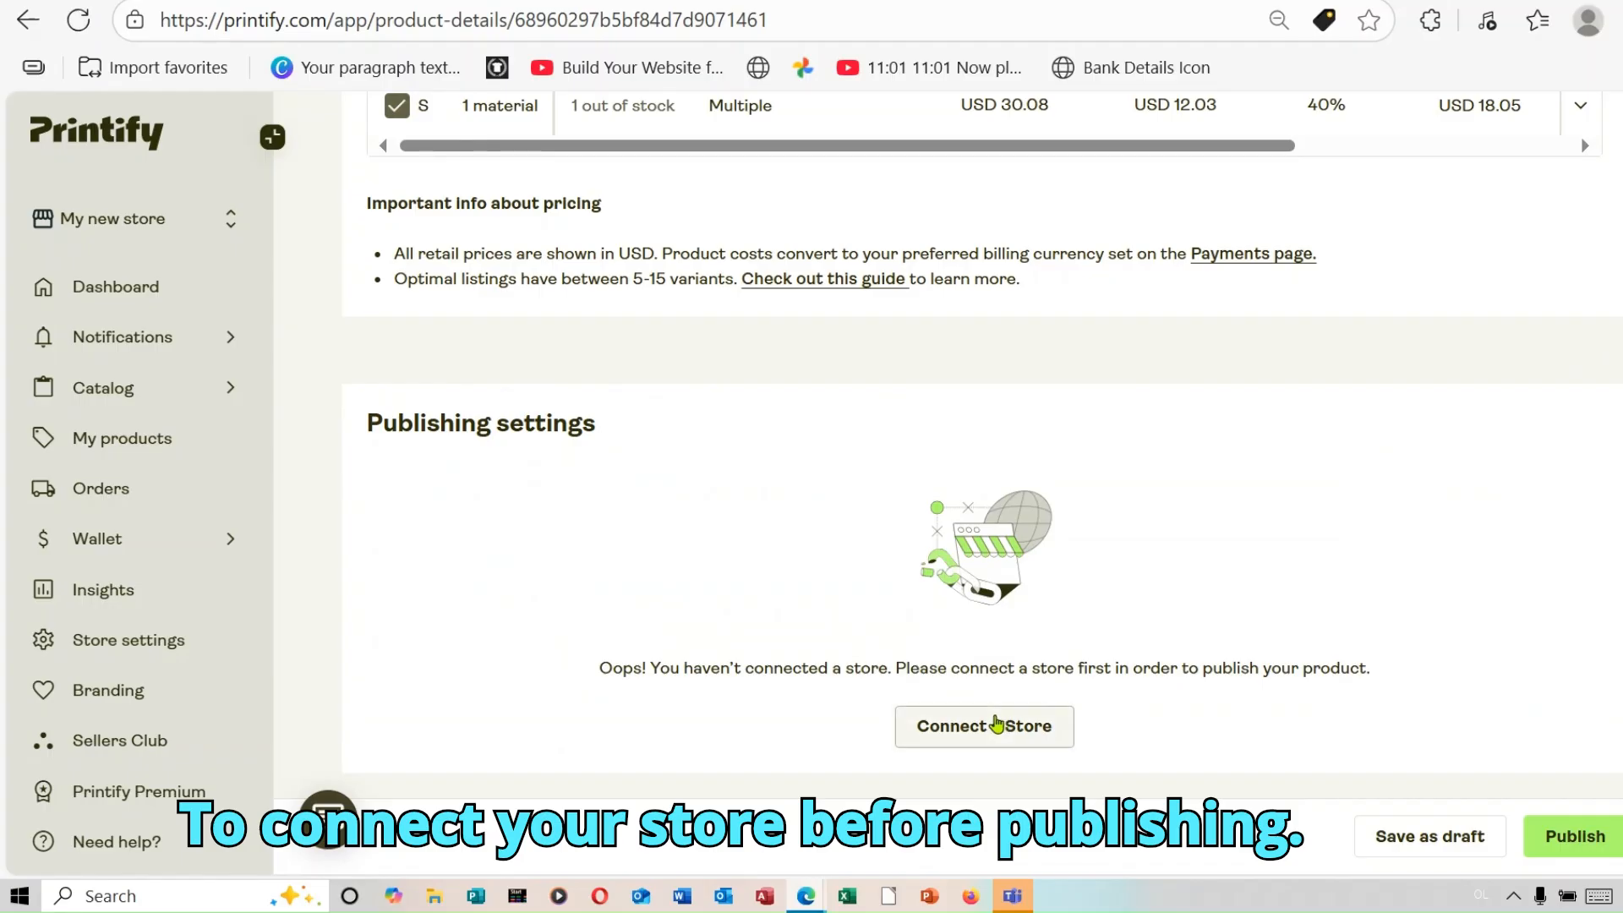
click(996, 724)
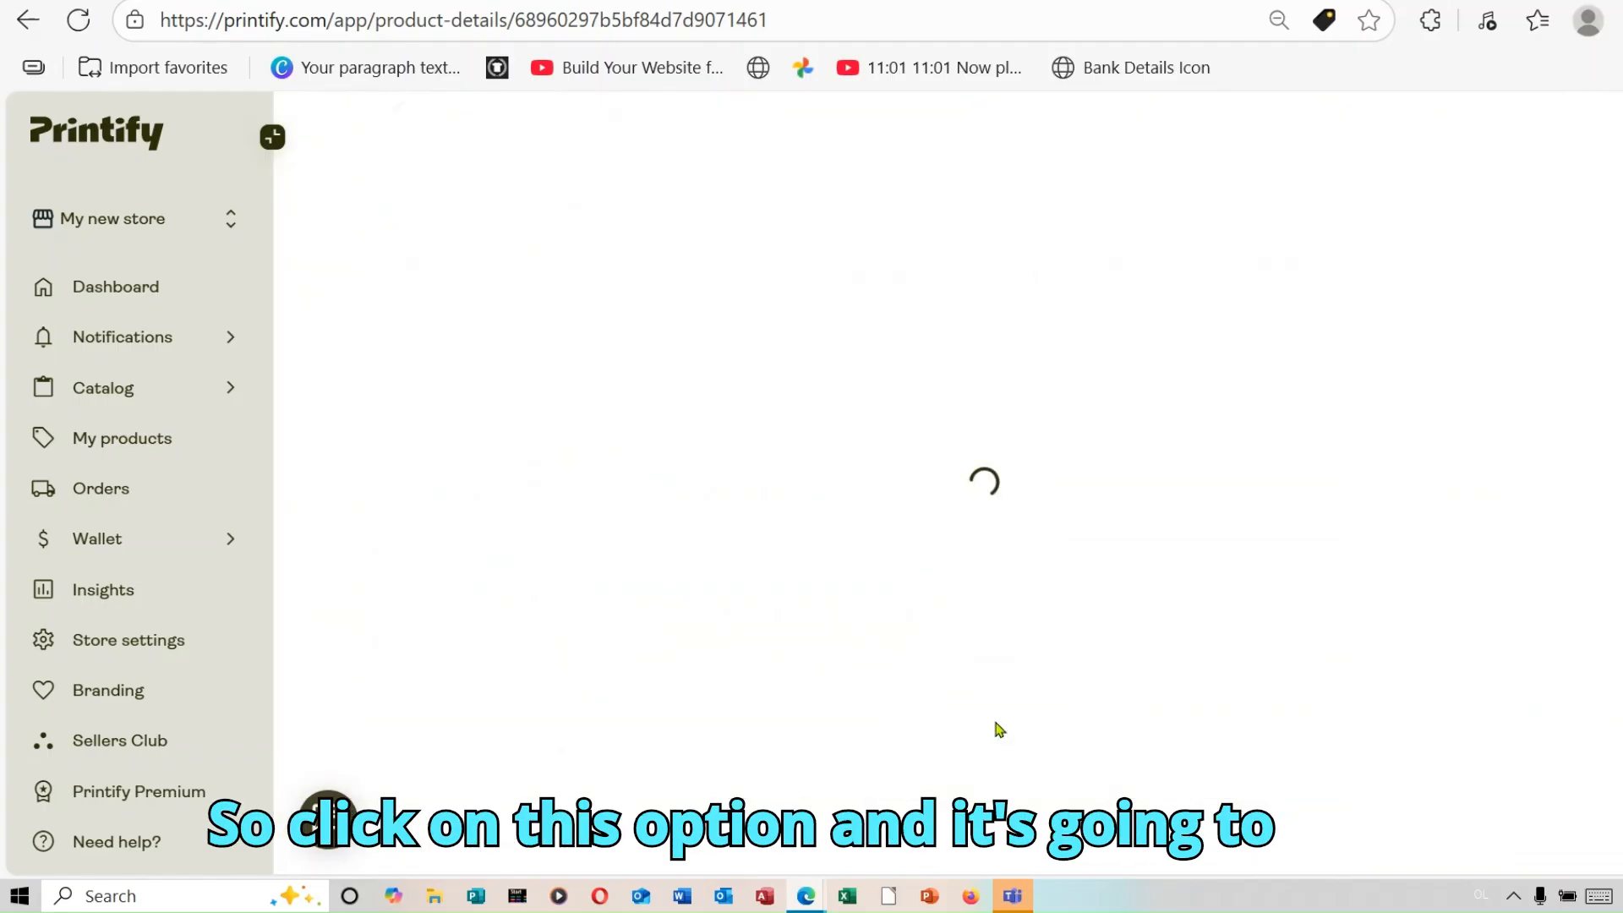